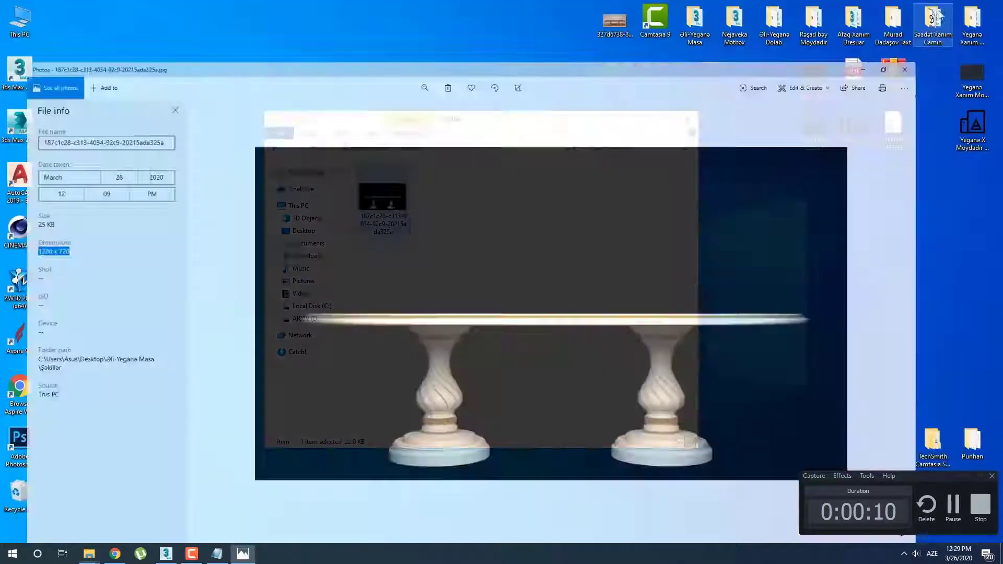
# Switch to 3ds Max, show the reference plane in the Front view, and set its length and width segments to 1
pyautogui.click(166, 554)
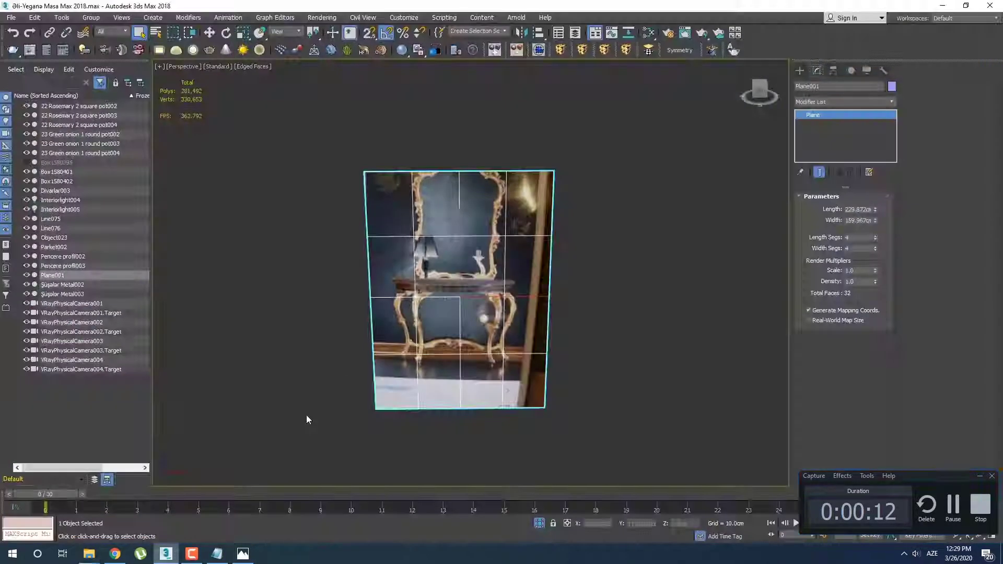
pyautogui.moveTo(443, 277); pyautogui.dragTo(444, 254, button='middle')
pyautogui.press('f')
pyautogui.scroll(-4, 507, 240)
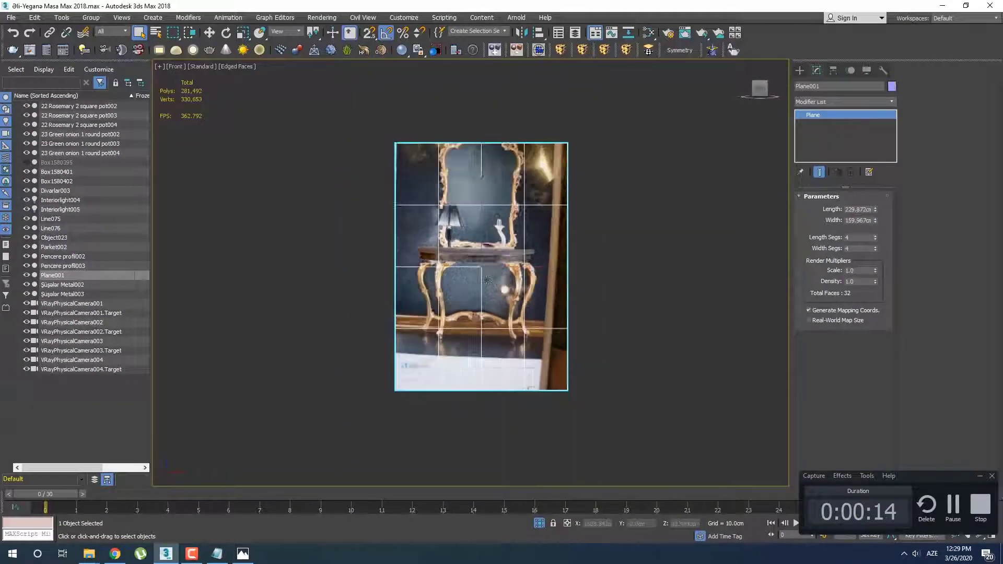
pyautogui.rightClick(875, 249)
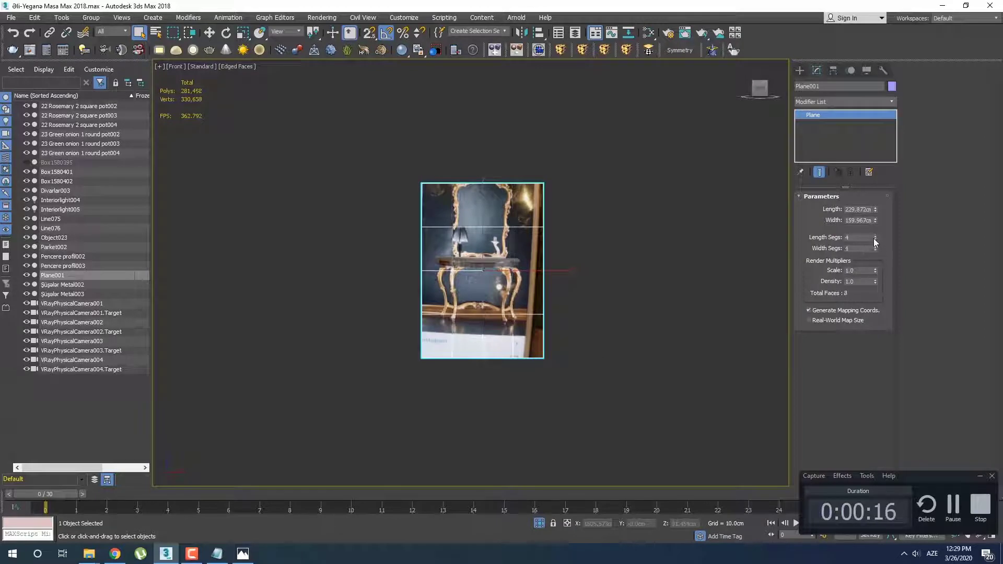
pyautogui.rightClick(875, 237)
# Set the reference plane's width to 1280 cm and its length to 720 cm
pyautogui.doubleClick(864, 220)
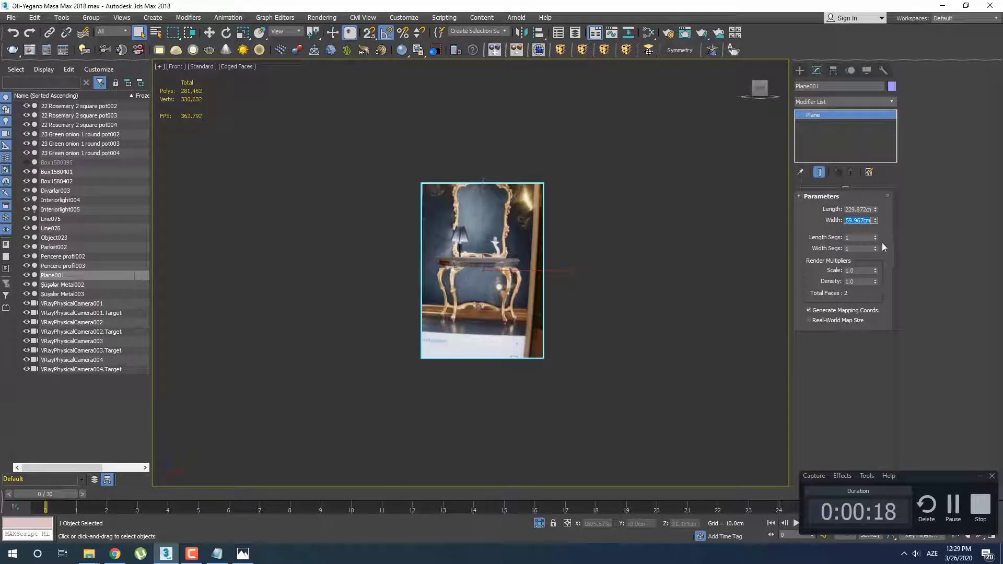
pyautogui.write('1280')
pyautogui.press('Return')
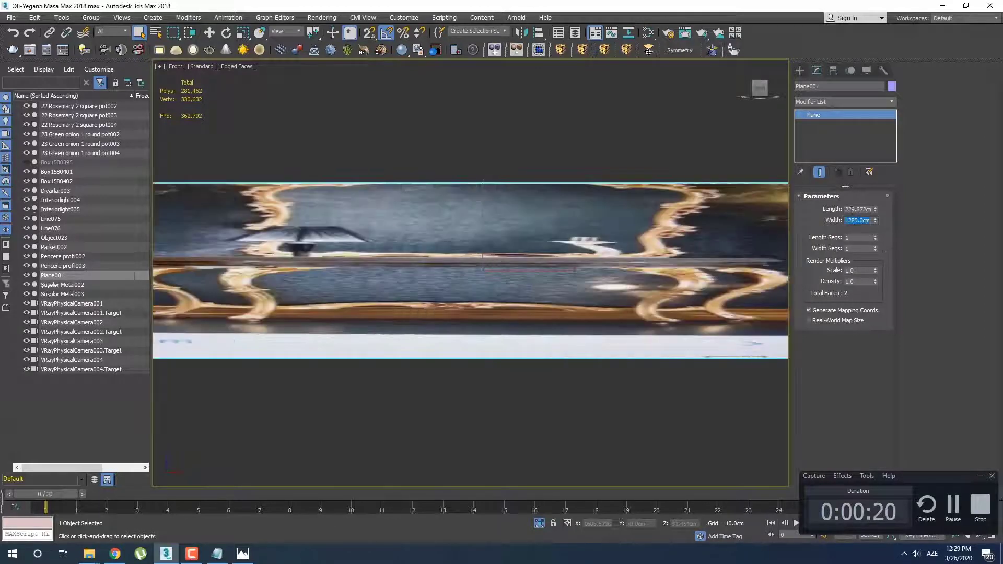
pyautogui.doubleClick(852, 209)
pyautogui.write('720')
pyautogui.press('Return')
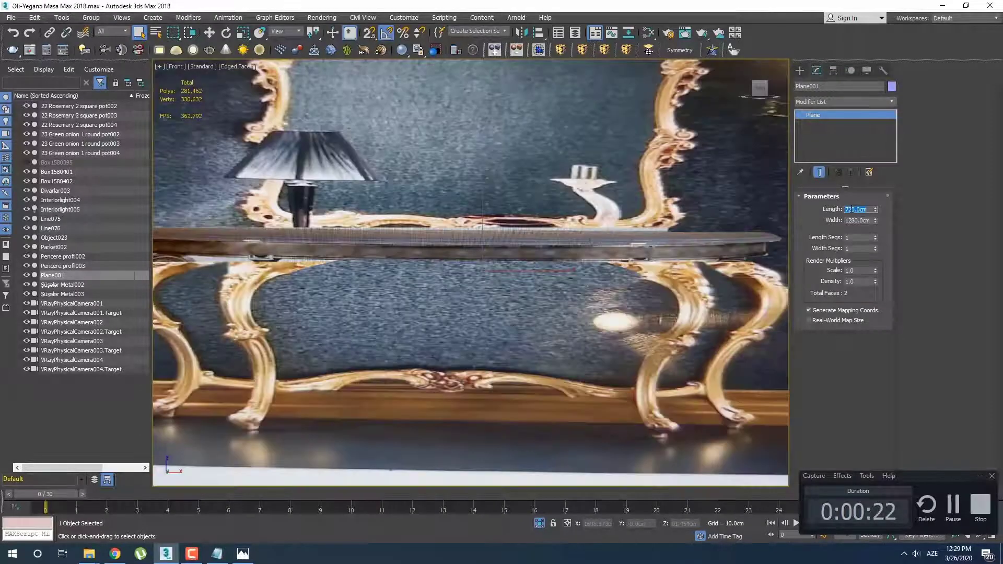
pyautogui.scroll(-4, 611, 269)
pyautogui.scroll(2, 611, 269)
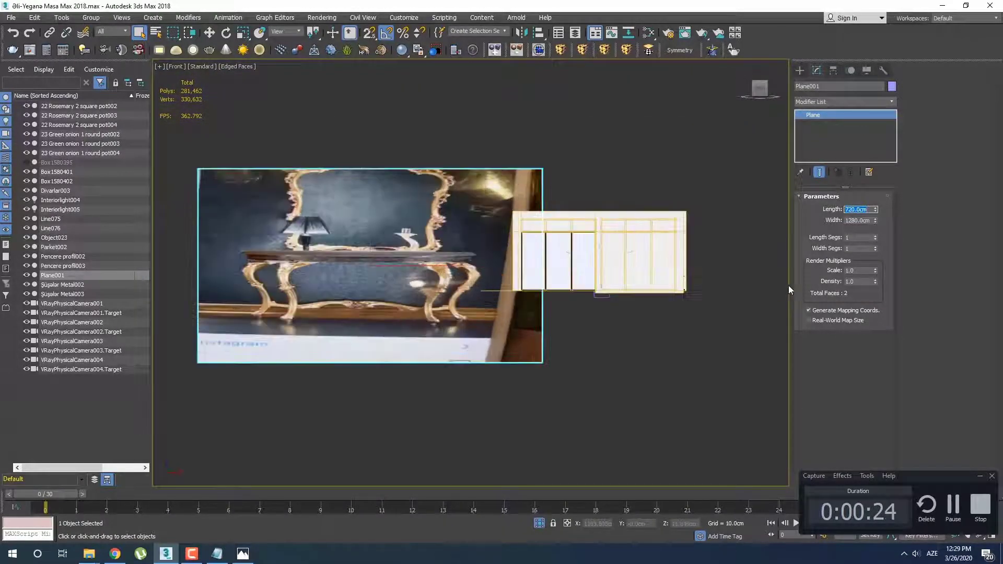
# Set the reference plane's length to 72 cm and its width to 128 cm
pyautogui.write('72')
pyautogui.press('Return')
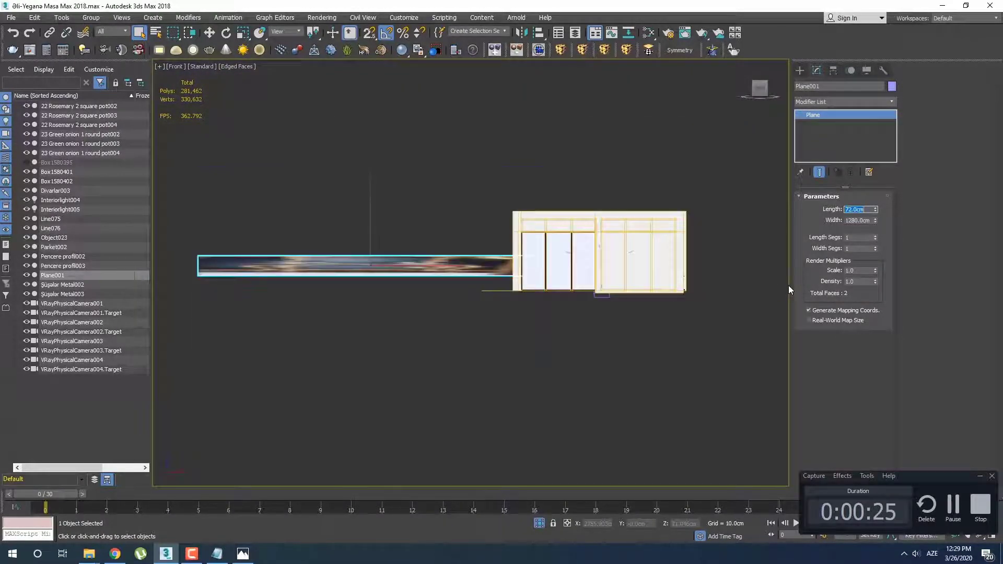
pyautogui.click(870, 219)
pyautogui.write('128')
pyautogui.press('Return')
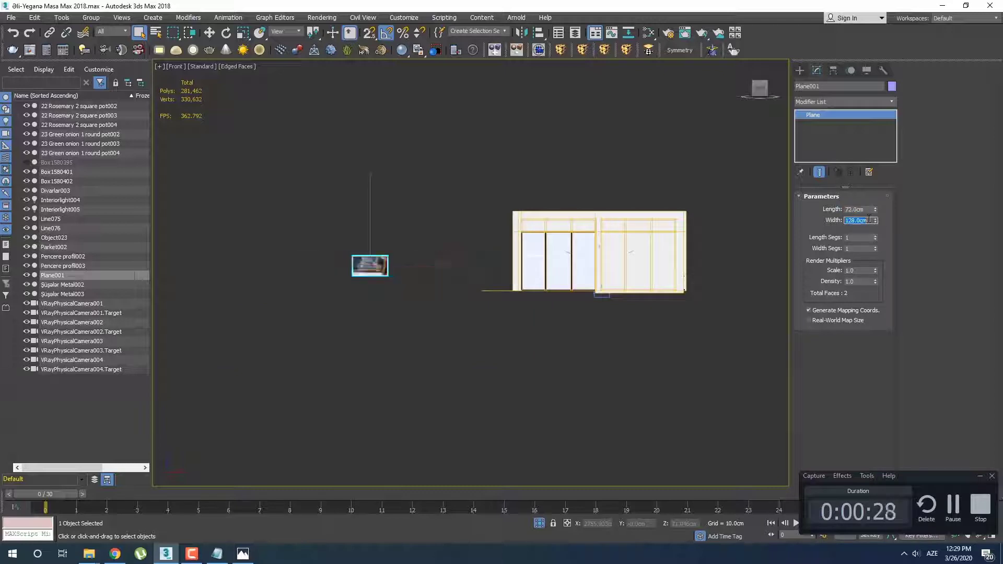
# Apply the two-pedestal table photo from File Explorer to the reference plane and save the scene
pyautogui.scroll(5, 367, 233)
pyautogui.moveTo(367, 233); pyautogui.dragTo(463, 327, button='middle')
pyautogui.scroll(3, 483, 330)
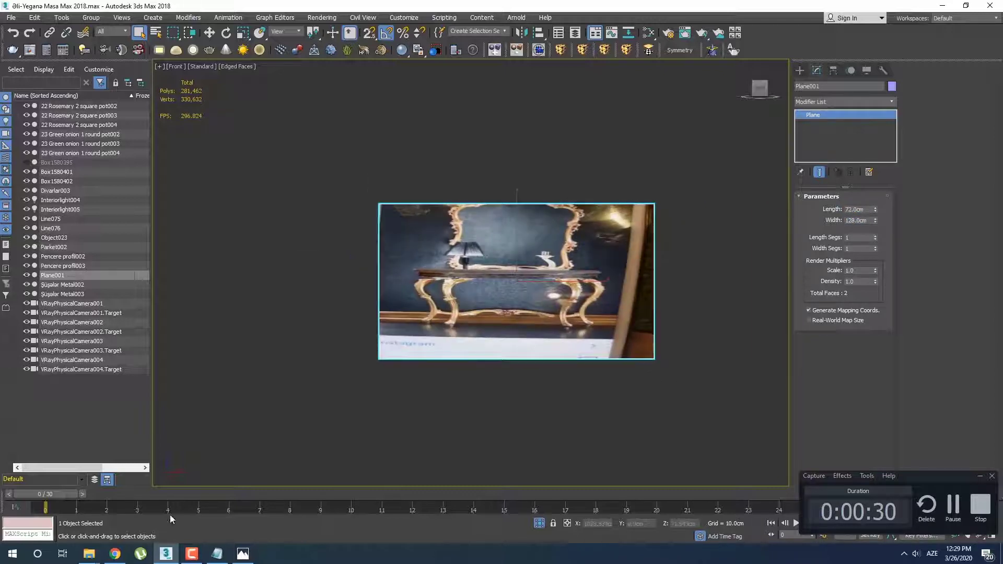
pyautogui.moveTo(89, 554)
pyautogui.click(150, 488)
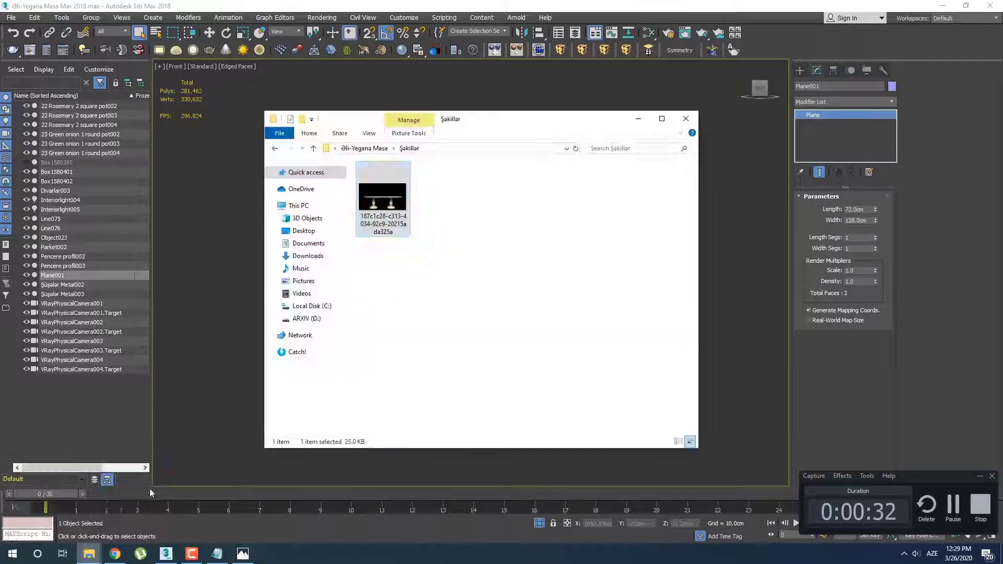
pyautogui.moveTo(509, 130); pyautogui.dragTo(250, 81)
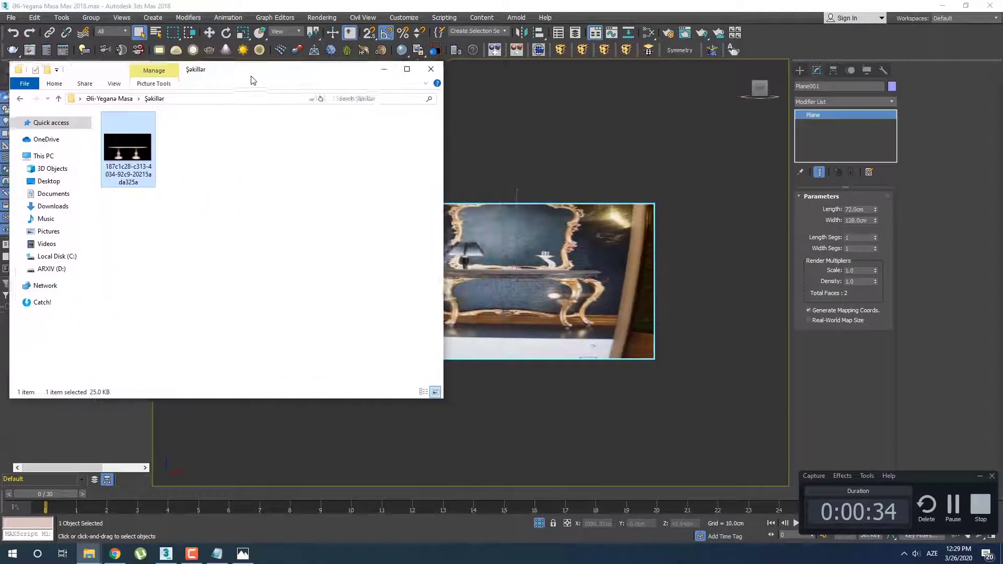
pyautogui.moveTo(125, 155); pyautogui.dragTo(555, 337)
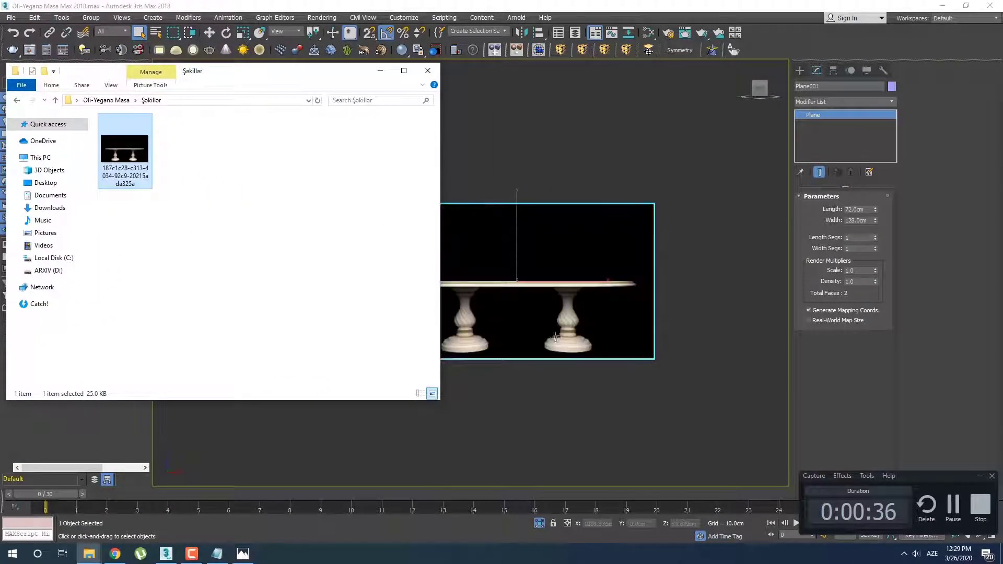
pyautogui.click(390, 80)
pyautogui.scroll(5, 502, 329)
pyautogui.moveTo(502, 329); pyautogui.dragTo(457, 338, button='middle')
pyautogui.hotkey('shift', 'f')
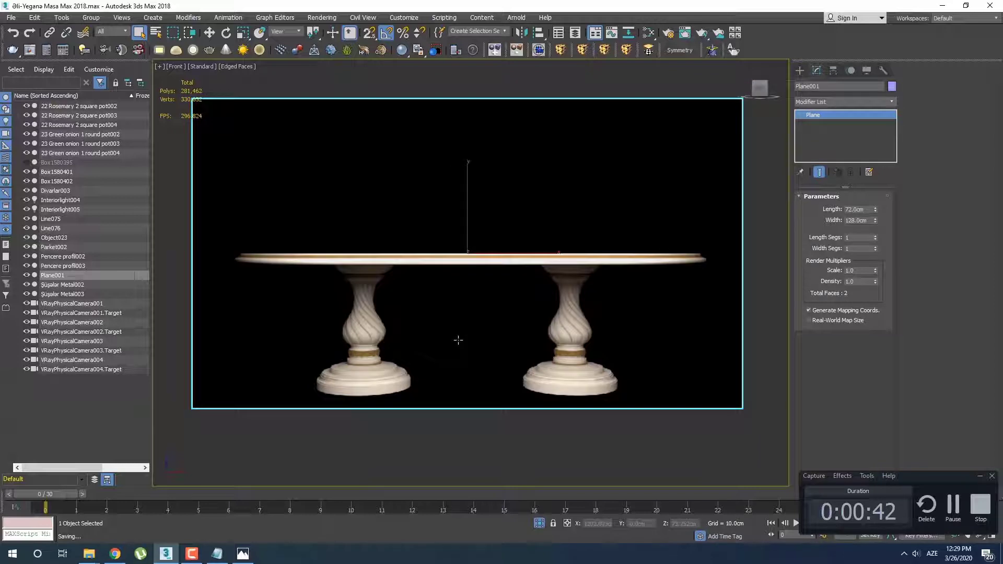
# Examine the profile of the table's right pedestal in the reference image
pyautogui.moveTo(440, 327); pyautogui.dragTo(449, 317, button='middle')
pyautogui.scroll(2, 449, 317)
pyautogui.scroll(2, 593, 305)
pyautogui.moveTo(593, 306); pyautogui.dragTo(437, 266, button='middle')
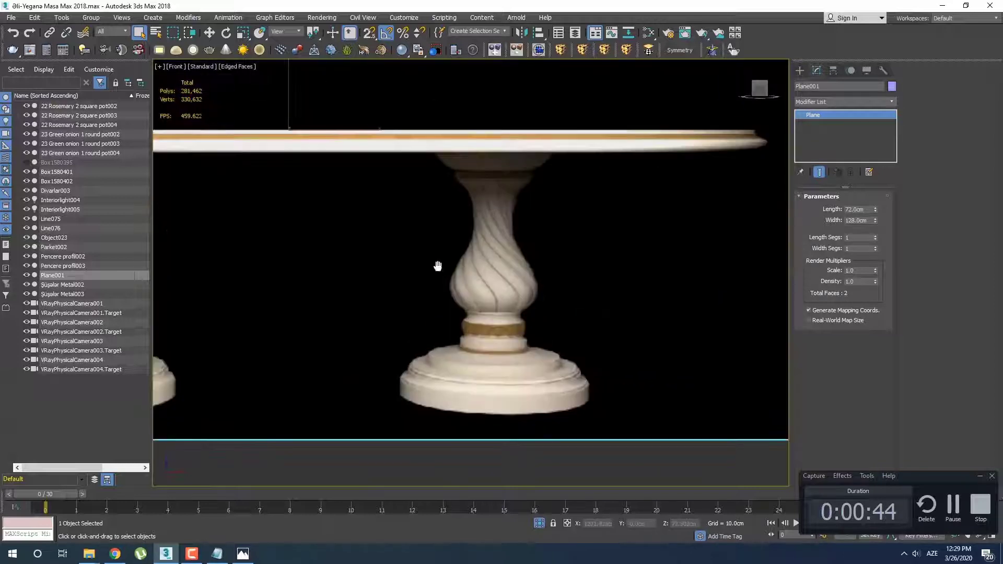
pyautogui.scroll(4, 484, 178)
pyautogui.moveTo(503, 182); pyautogui.dragTo(489, 230, button='middle')
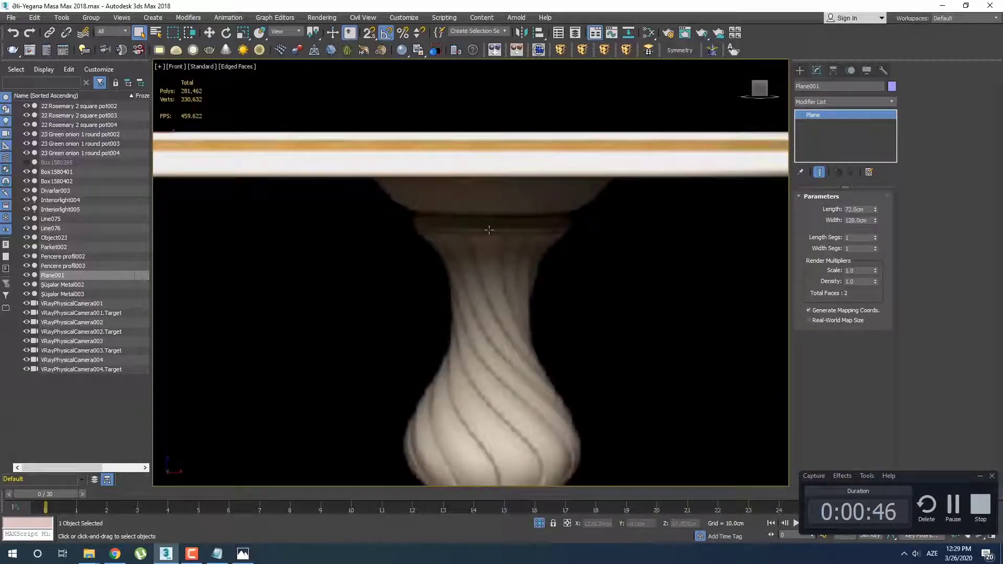
pyautogui.scroll(-3, 489, 229)
# Start a corner-type Line spline at the right pedestal base's lower left edge and draw its first vertical segment about 1.8 cm tall
pyautogui.click(800, 70)
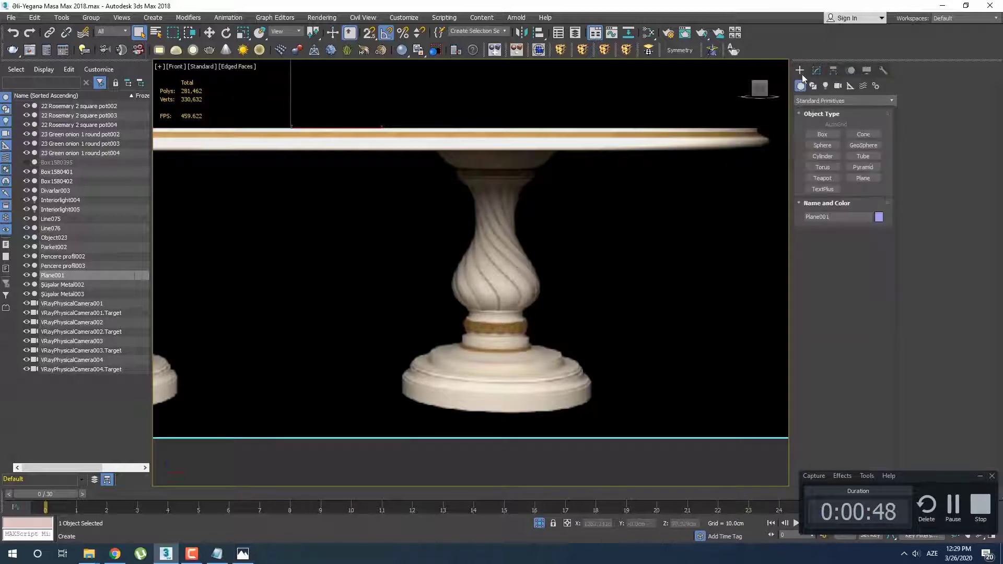
pyautogui.click(813, 86)
pyautogui.click(824, 144)
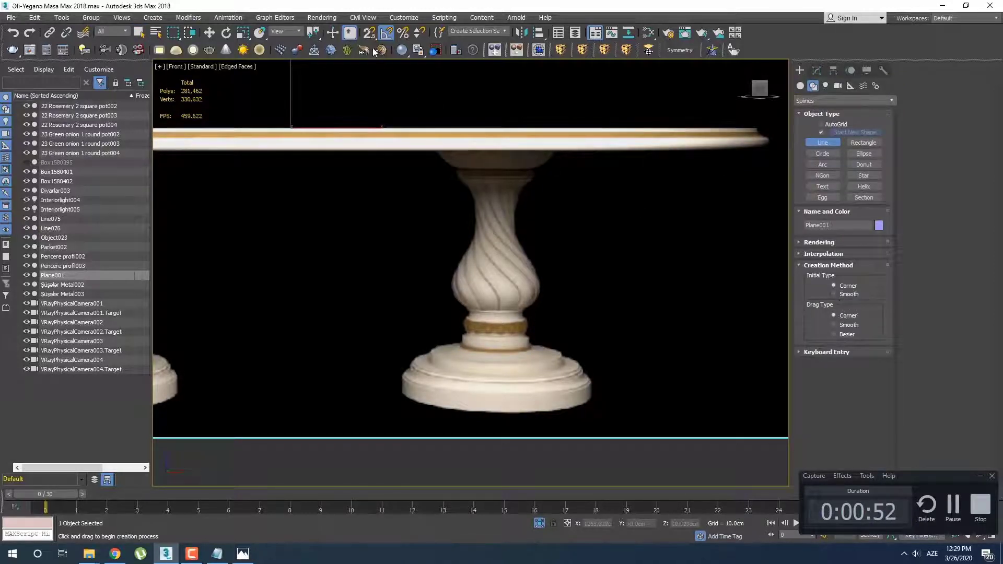
pyautogui.scroll(2, 533, 248)
pyautogui.moveTo(534, 250); pyautogui.dragTo(530, 170, button='middle')
pyautogui.scroll(2, 423, 318)
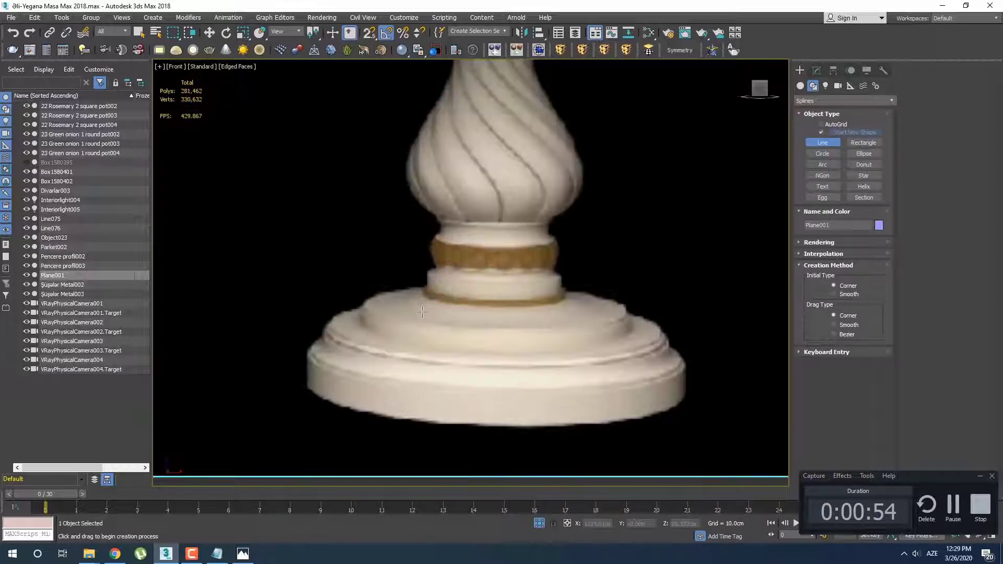
pyautogui.moveTo(421, 319); pyautogui.dragTo(388, 252, button='middle')
pyautogui.scroll(2, 267, 318)
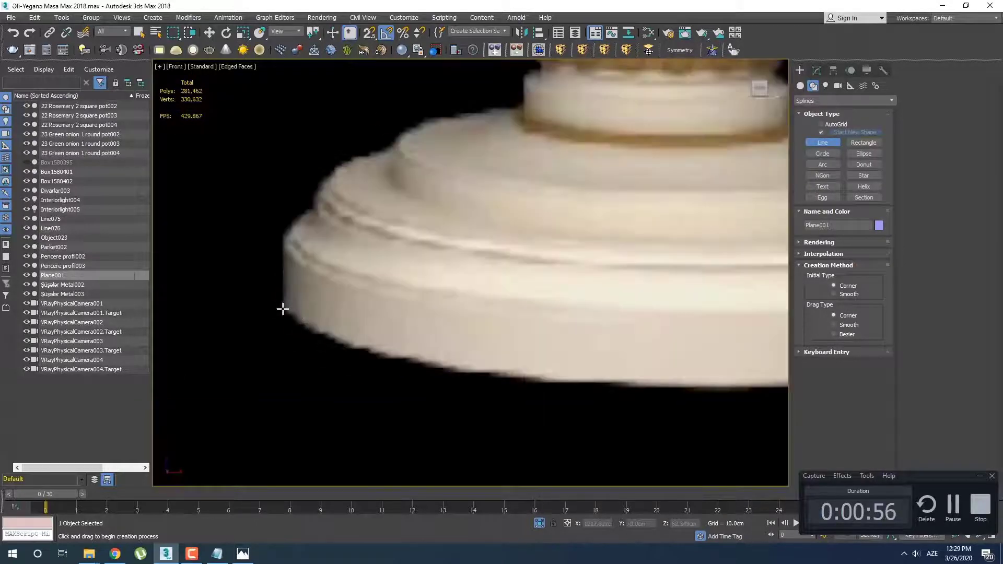
pyautogui.click(282, 308)
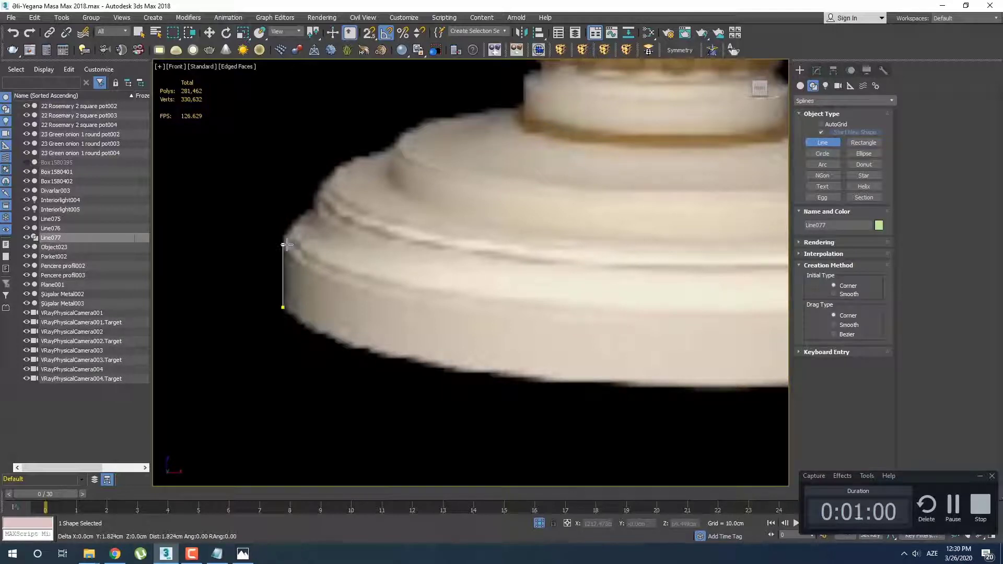
pyautogui.click(285, 245)
# Trace the small lip and first step of the pedestal base, ending with a vertical riser about 0.6 cm high
pyautogui.scroll(2, 285, 244)
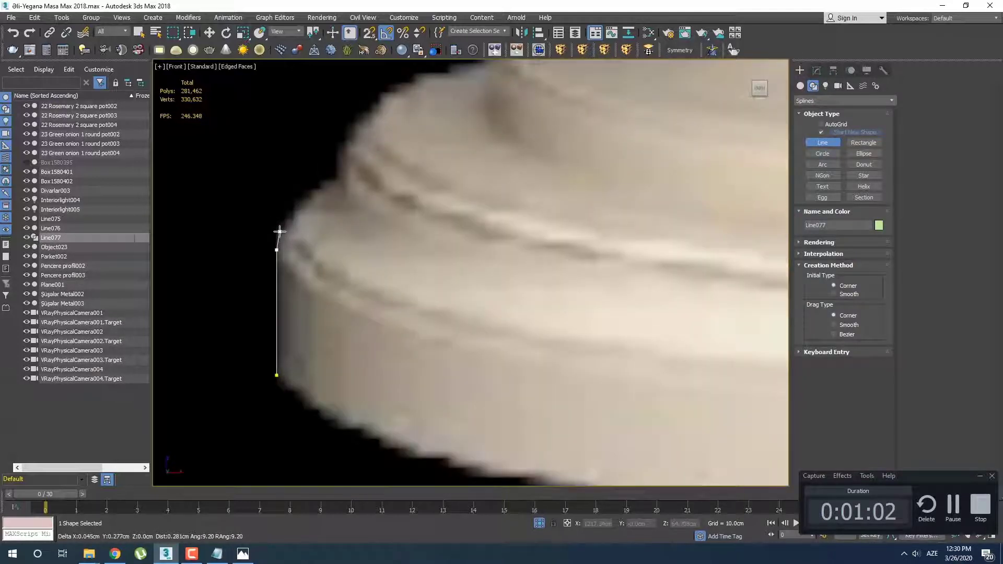
pyautogui.click(278, 235)
pyautogui.click(293, 232)
pyautogui.click(295, 211)
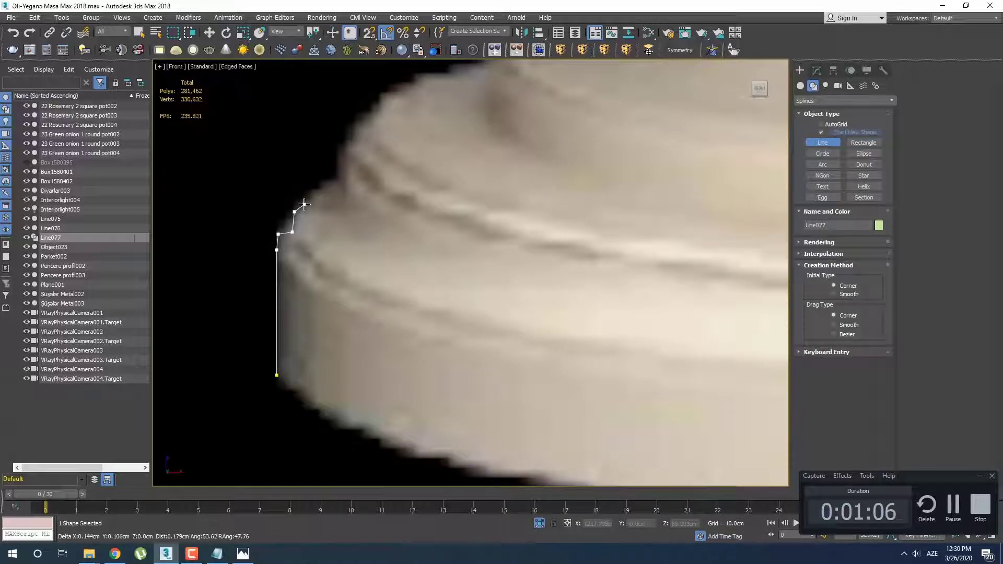
pyautogui.scroll(-3, 304, 205)
pyautogui.scroll(3, 301, 207)
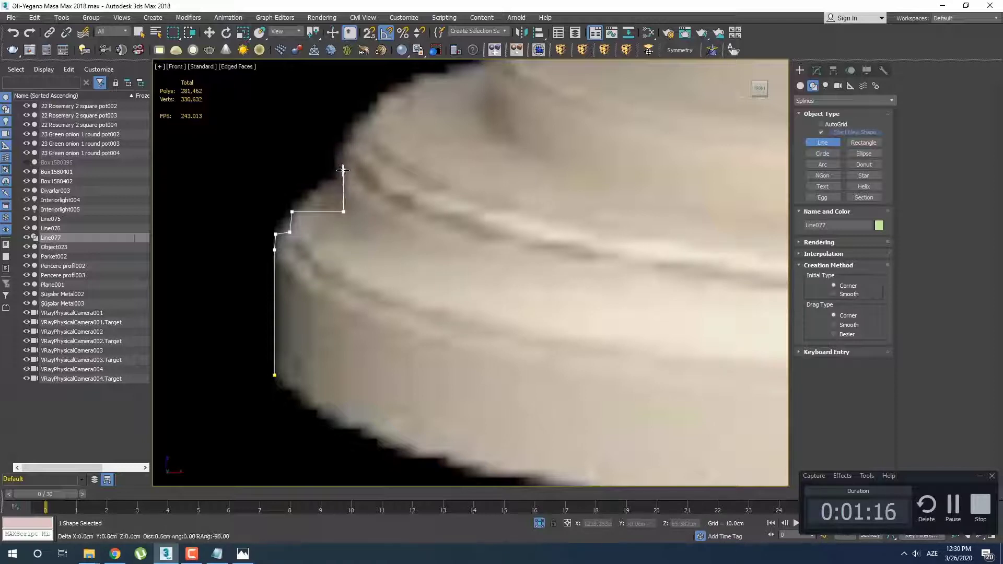
pyautogui.click(343, 170)
# Continue the spline through the small notch above the first step and along the horizontal ledge to the next tier's foot
pyautogui.scroll(-5, 402, 180)
pyautogui.scroll(5, 387, 189)
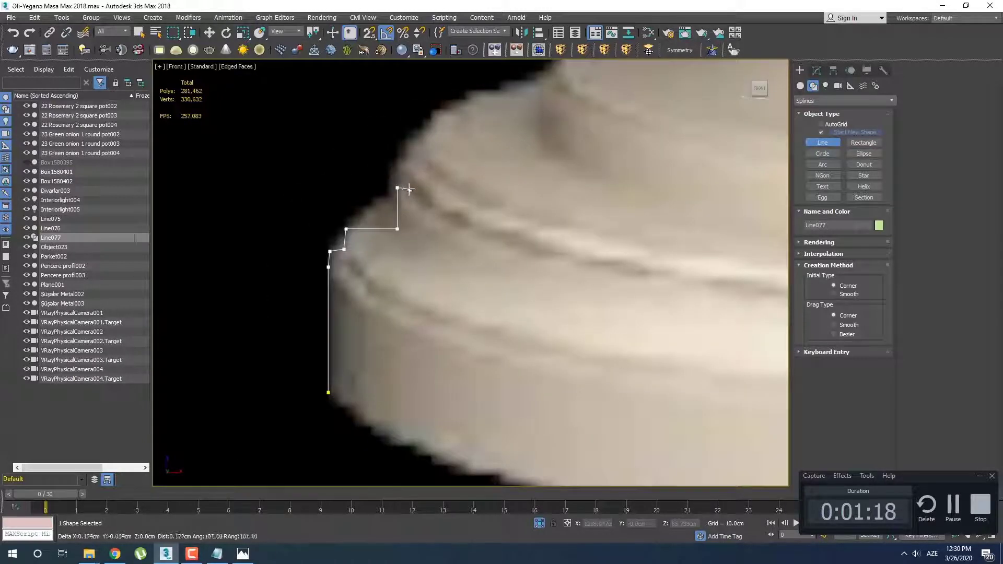
pyautogui.click(405, 188)
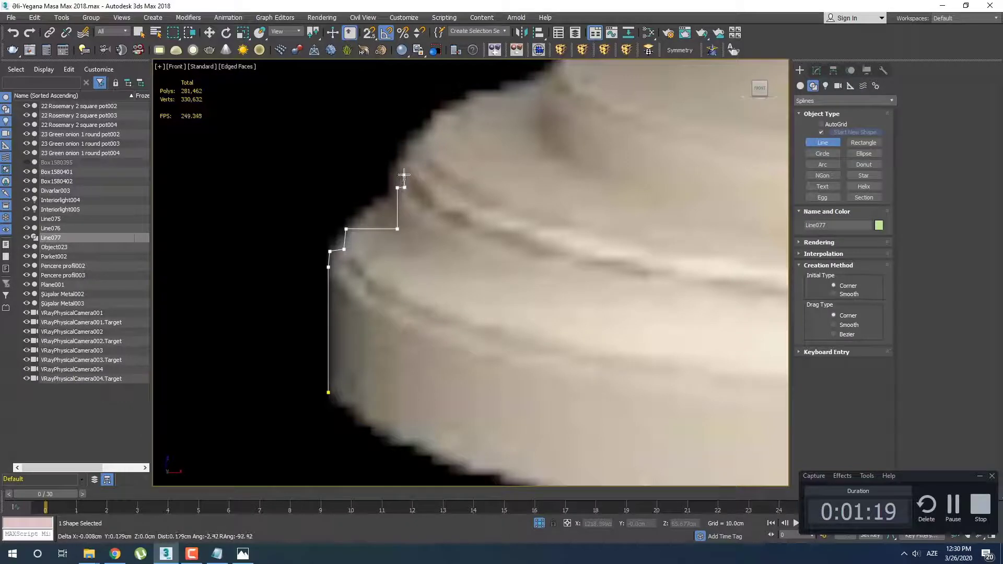
pyautogui.click(418, 153)
pyautogui.scroll(-5, 489, 168)
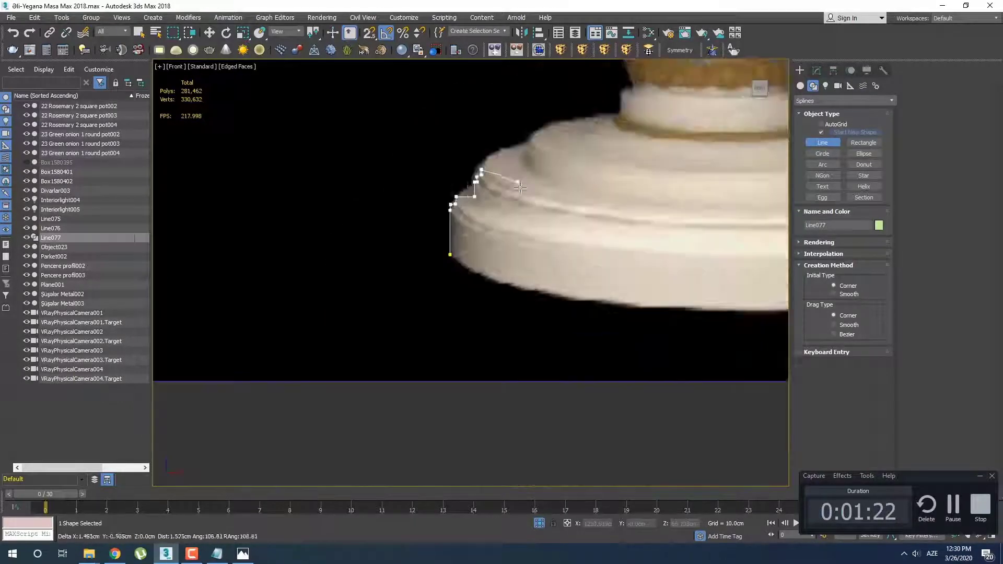
pyautogui.scroll(4, 518, 177)
pyautogui.scroll(4, 517, 171)
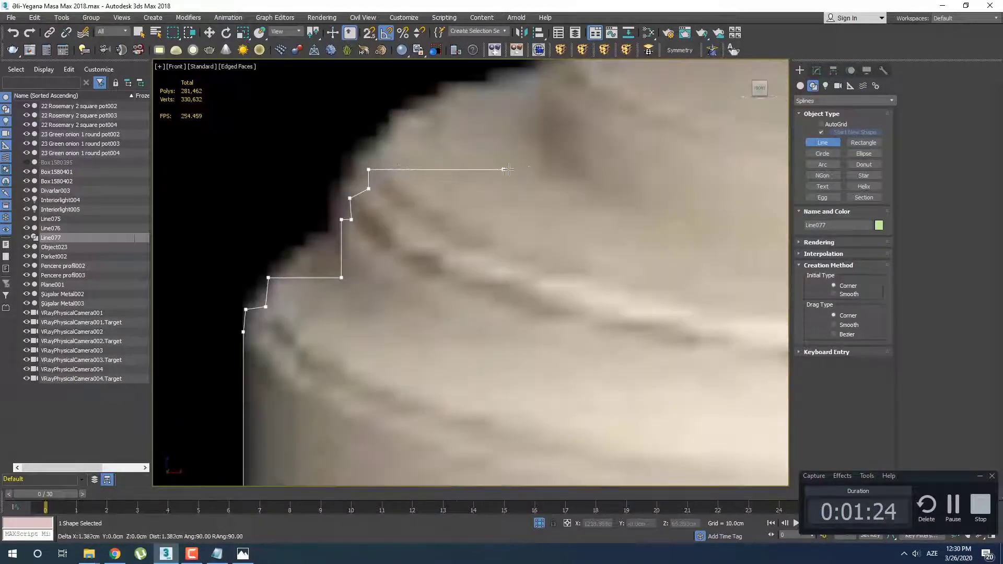
pyautogui.click(535, 169)
# Trace the next tier of the base with a vertical riser about 1.03 cm high and a small stepped lip
pyautogui.scroll(-5, 628, 213)
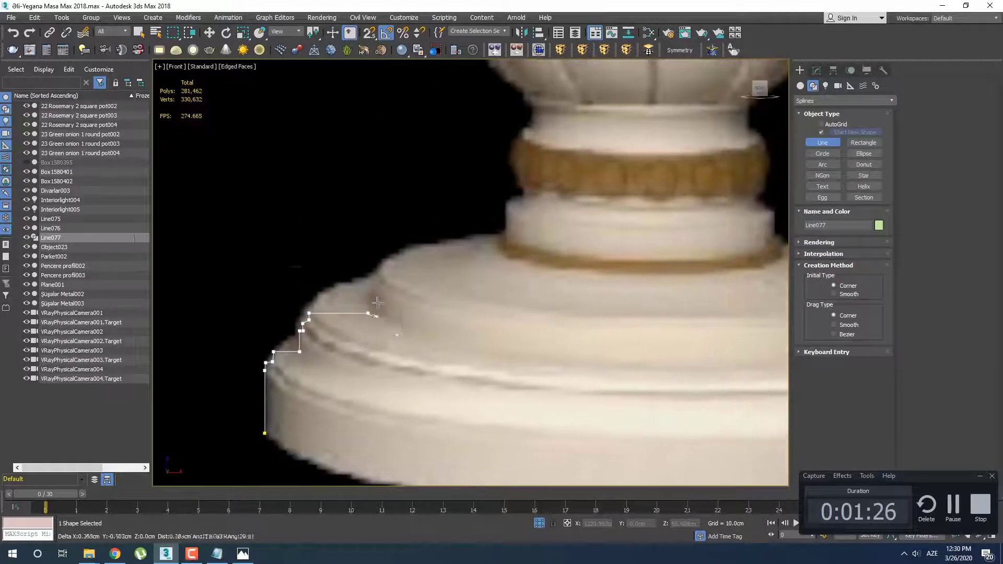
pyautogui.scroll(3, 361, 277)
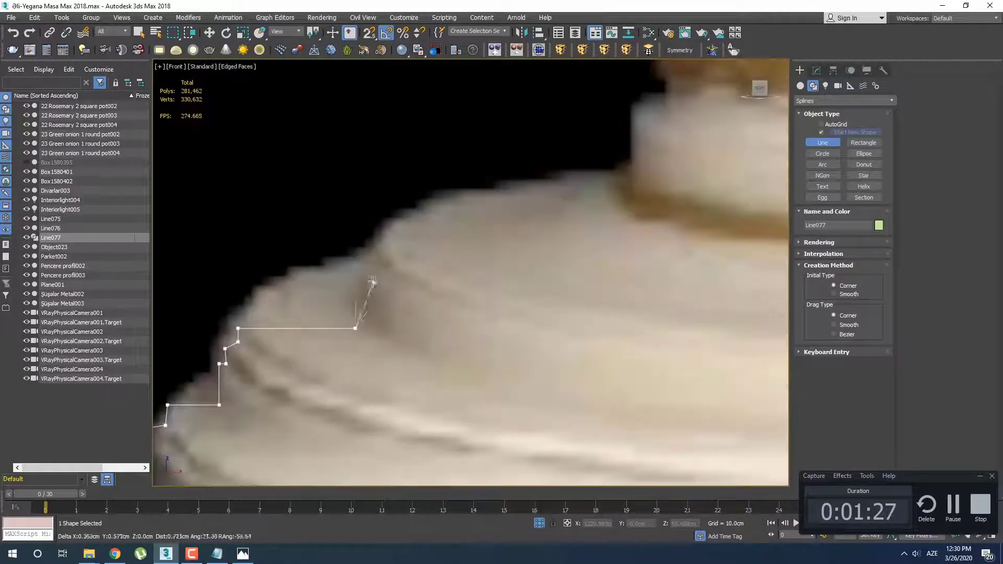
pyautogui.click(357, 258)
pyautogui.click(375, 257)
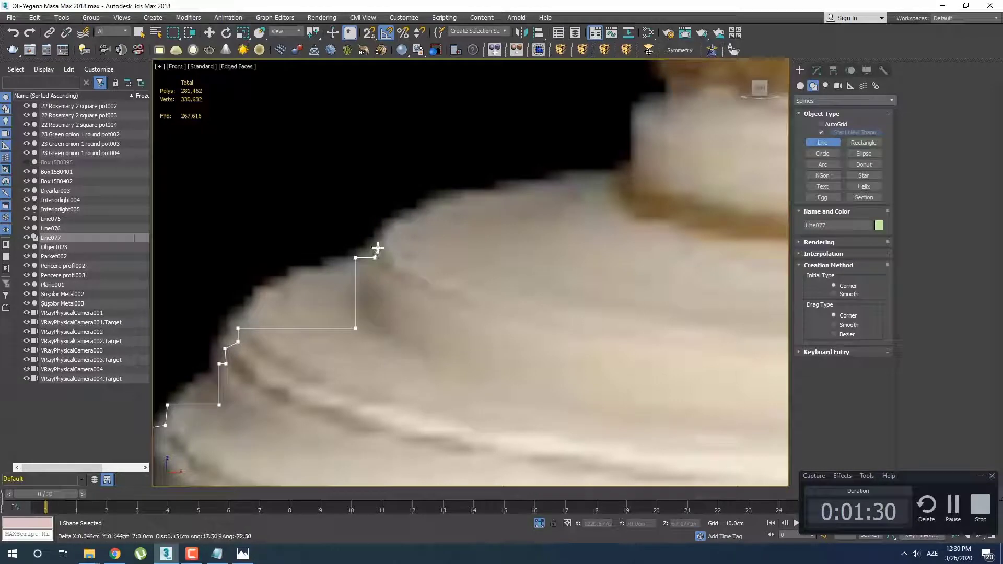
pyautogui.click(377, 248)
# Continue the spline along the top ledge of the base and up the white collar to the notch below the gold band
pyautogui.scroll(-3, 479, 227)
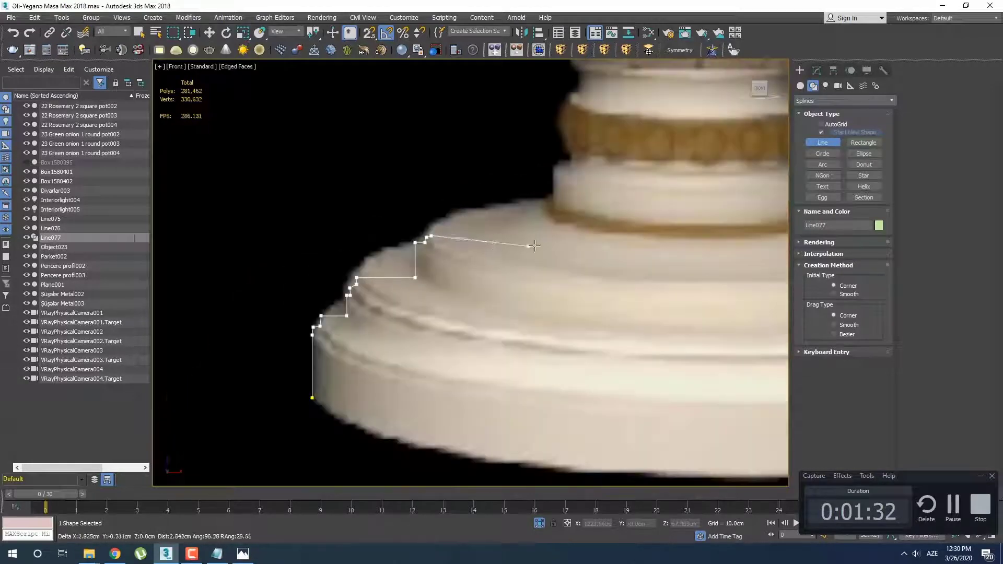
pyautogui.scroll(3, 301, 284)
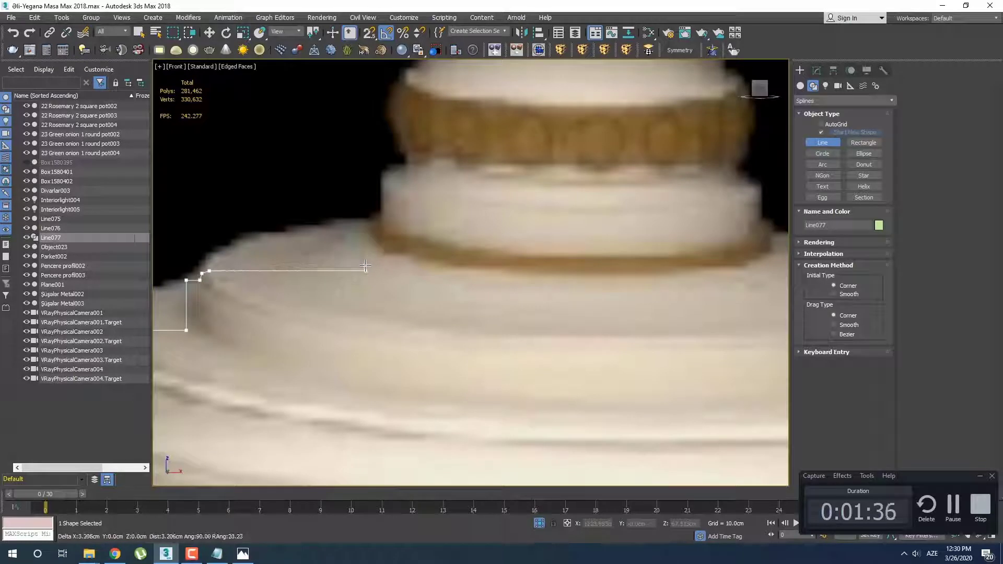
pyautogui.click(376, 267)
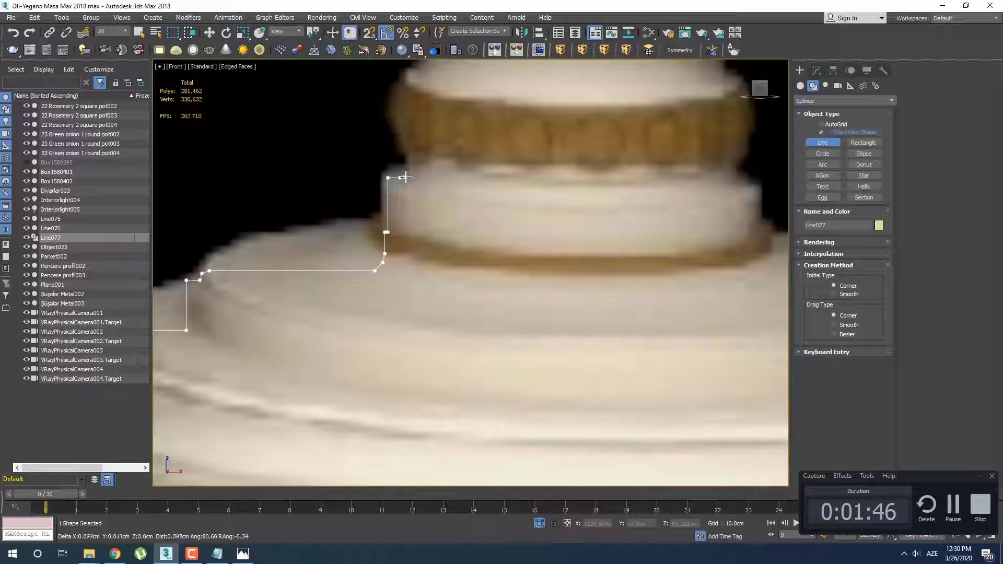
pyautogui.scroll(-5, 406, 178)
pyautogui.scroll(6, 361, 219)
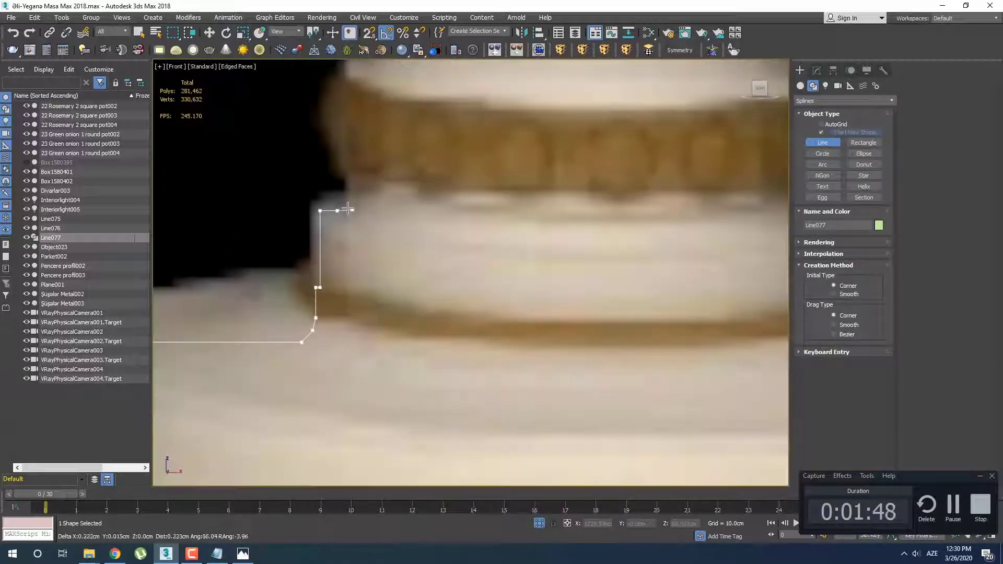
# Trace the gold band's left side with a vertical segment about 1.3 cm high and a short inward return above it
pyautogui.click(349, 178)
pyautogui.moveTo(396, 190); pyautogui.dragTo(408, 329, button='middle')
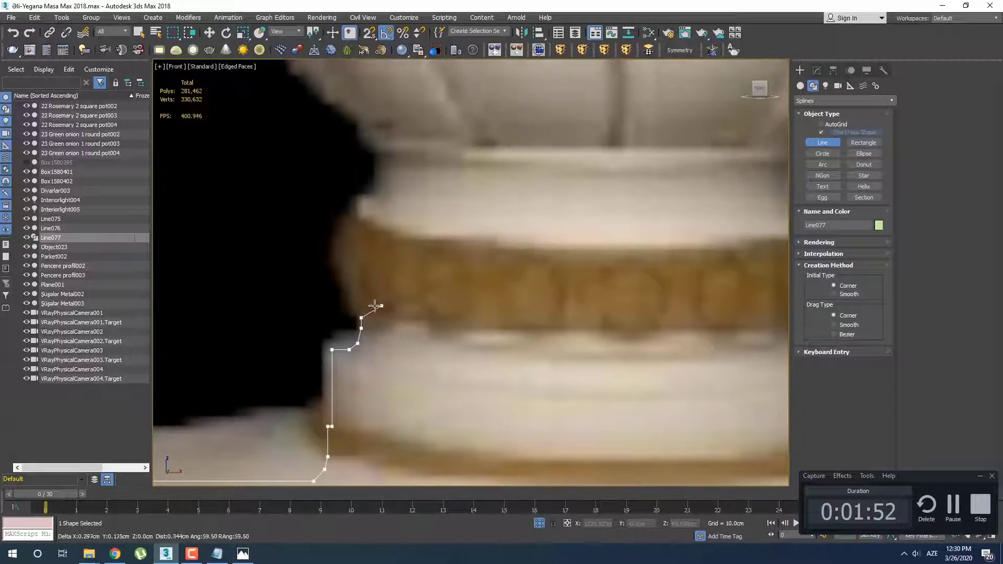
pyautogui.click(361, 225)
pyautogui.scroll(-4, 402, 204)
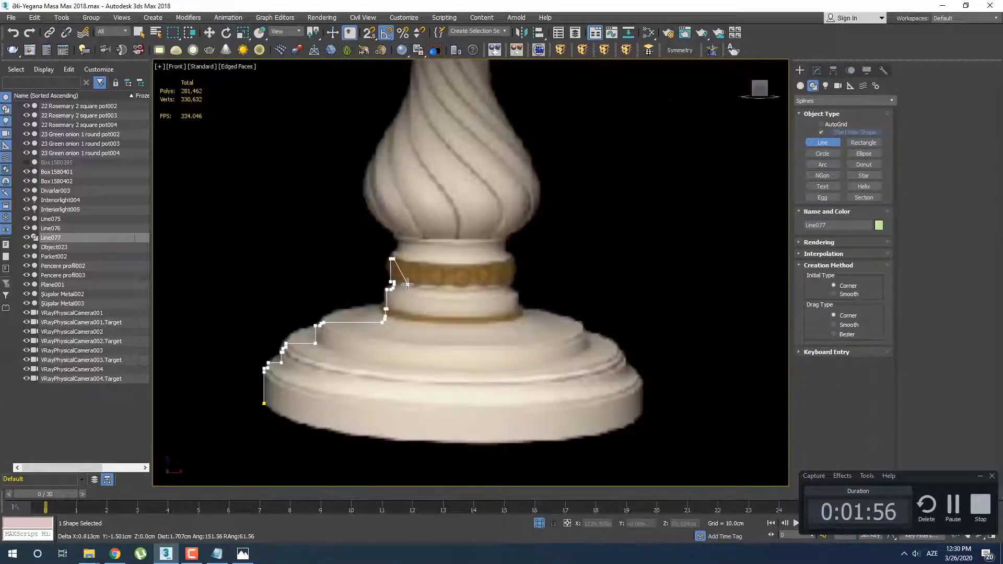
# Trace the white neck above the gold band with a vertical segment about 0.6 cm high and a small lip below the bulb
pyautogui.scroll(4, 397, 250)
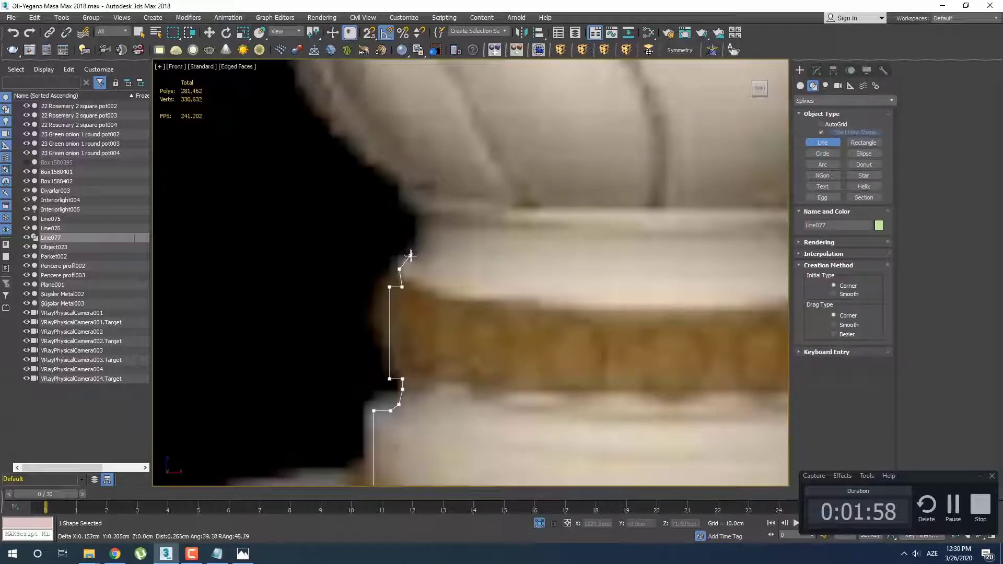
pyautogui.click(413, 216)
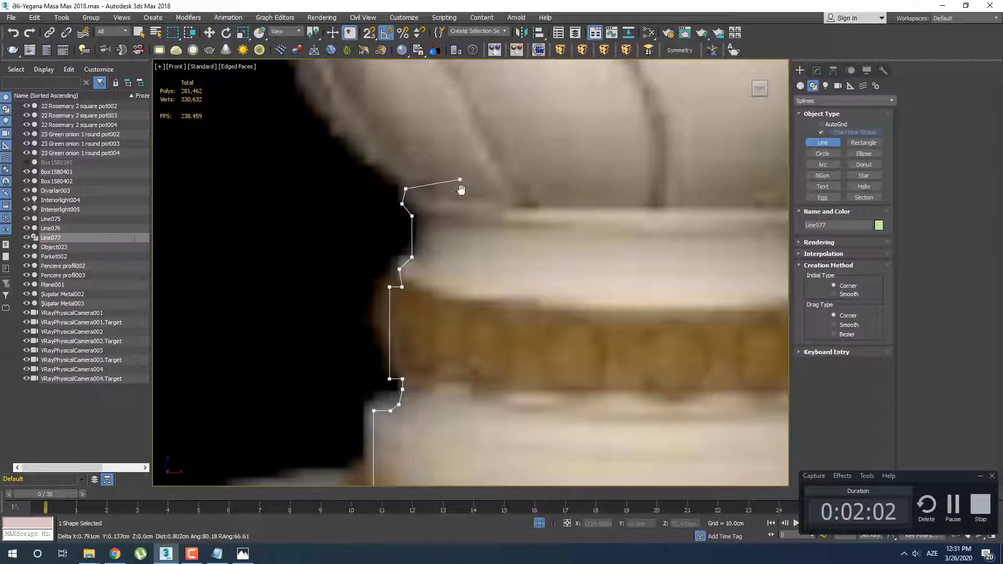
pyautogui.moveTo(460, 189); pyautogui.dragTo(445, 363, button='middle')
# Trace the twisted bulb's left contour with corner points at its lower bulge and where it narrows into the shaft
pyautogui.scroll(-4, 432, 344)
pyautogui.scroll(3, 433, 342)
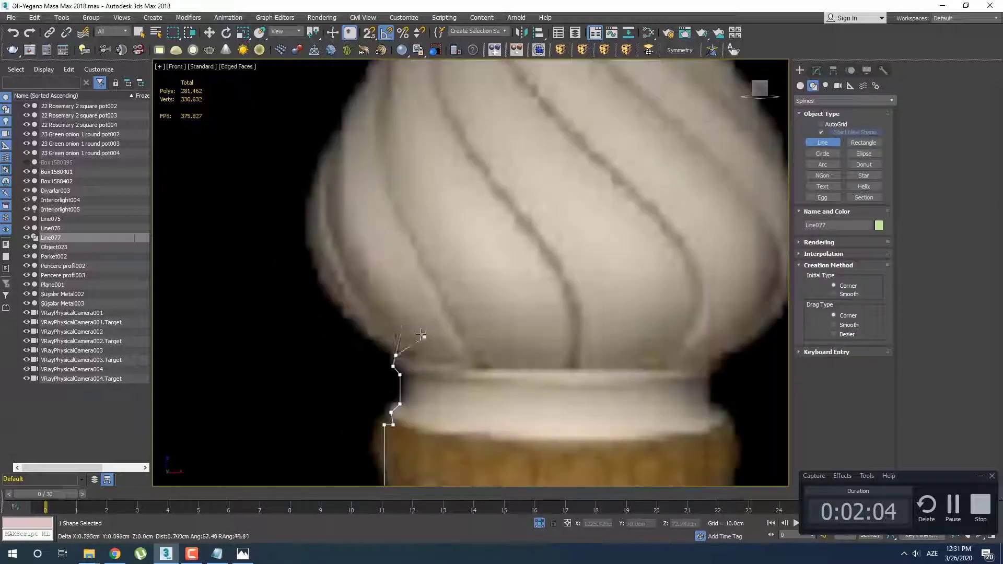
pyautogui.click(316, 276)
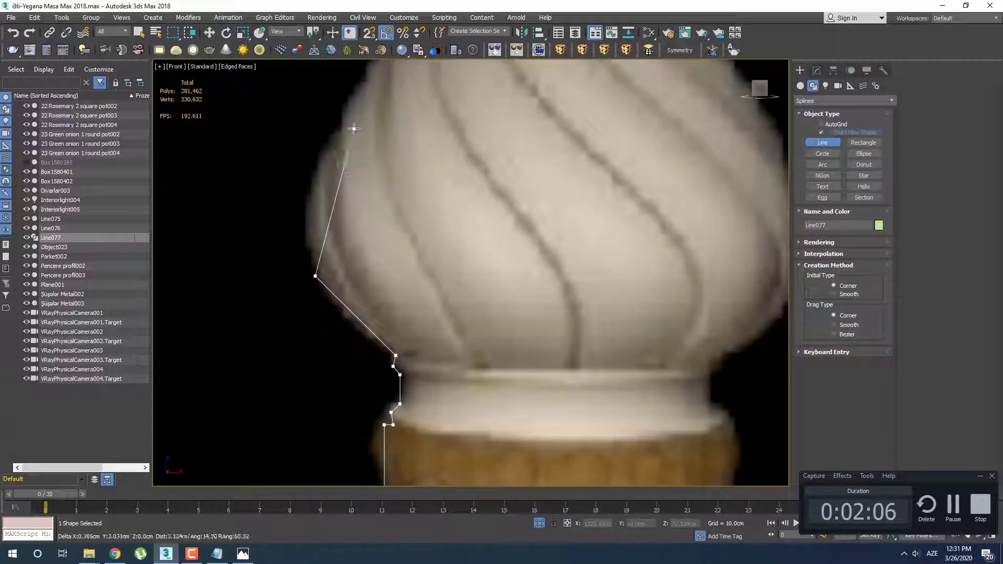
pyautogui.scroll(-3, 354, 128)
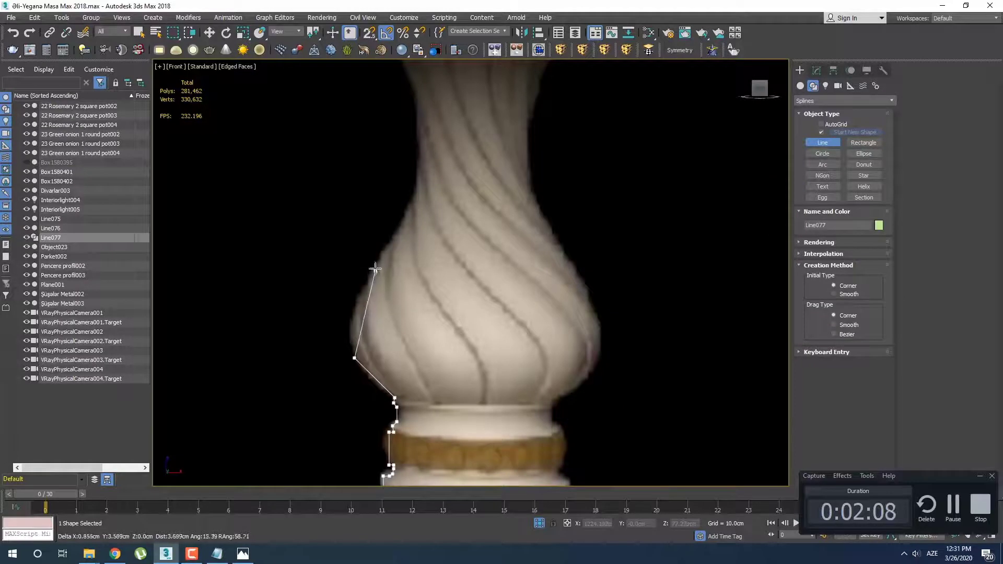
pyautogui.click(416, 185)
pyautogui.moveTo(416, 185); pyautogui.dragTo(422, 441, button='middle')
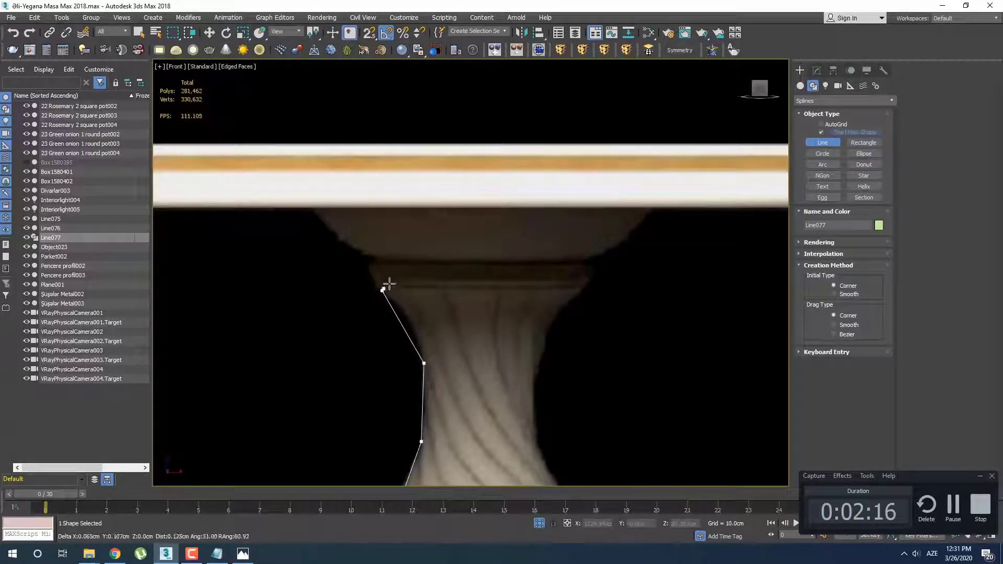
# Trace the small stepped moulding at the top of the twisted shaft, ending with a short vertical riser
pyautogui.scroll(5, 389, 285)
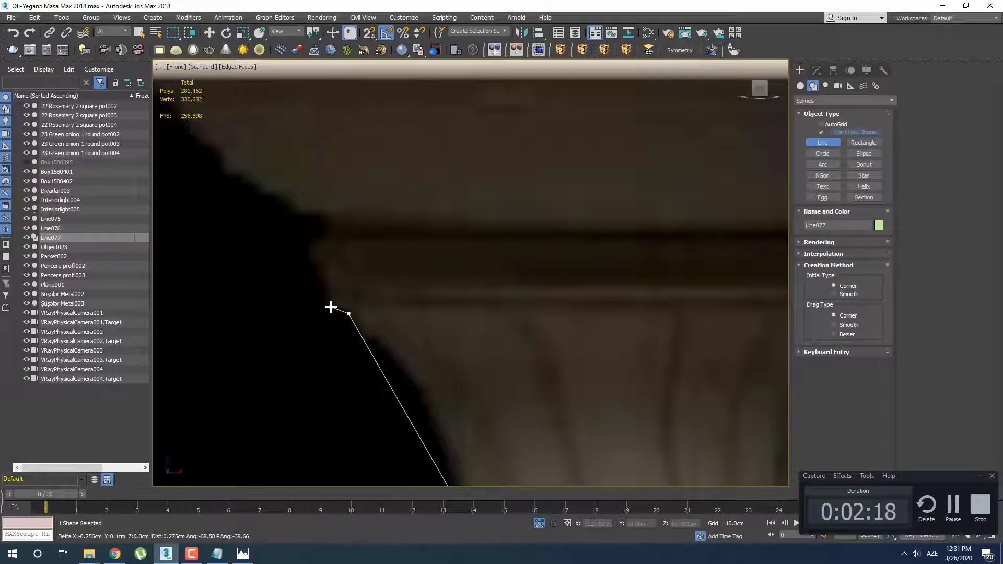
pyautogui.click(335, 294)
pyautogui.scroll(-5, 340, 288)
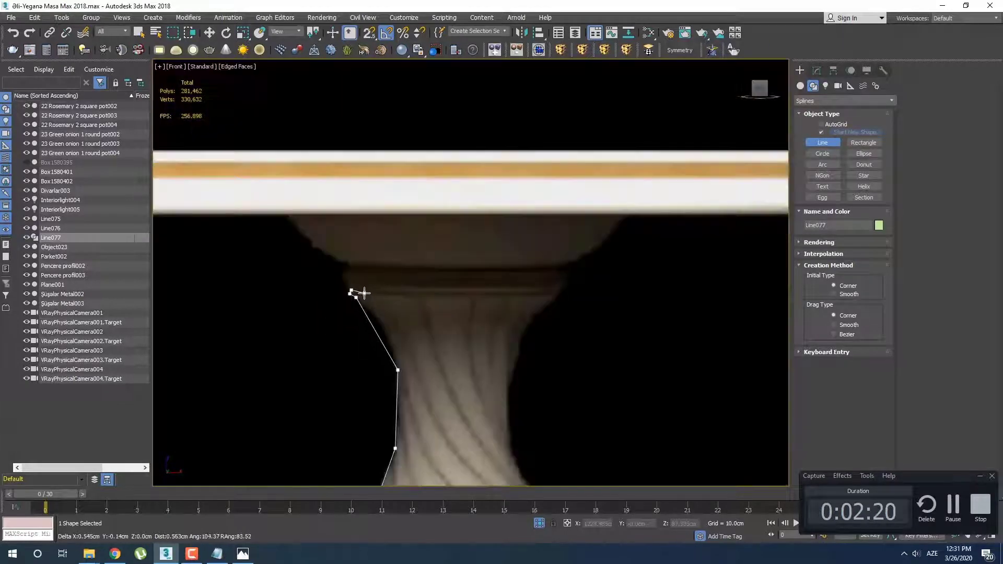
pyautogui.scroll(5, 343, 283)
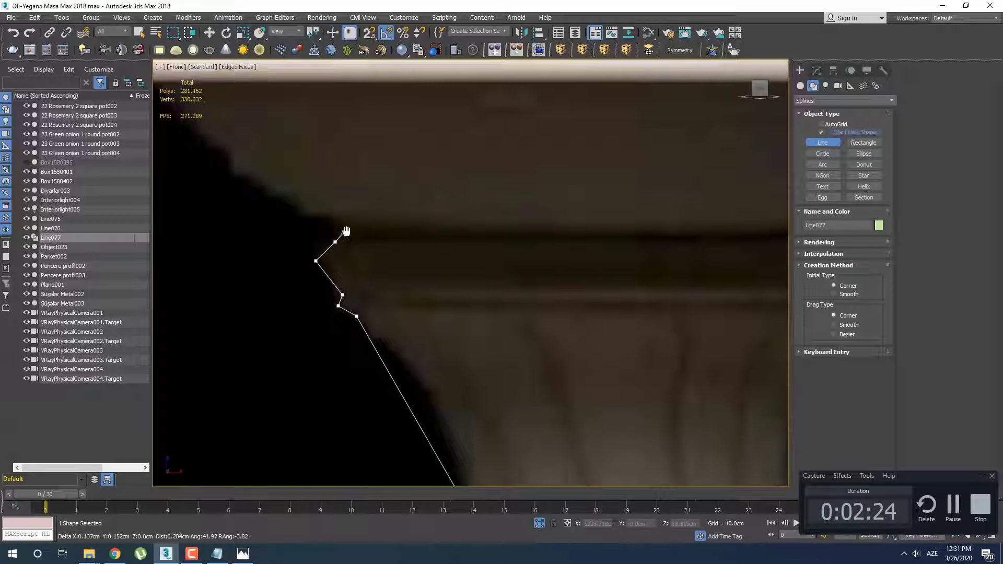
pyautogui.scroll(-5, 347, 231)
pyautogui.scroll(6, 351, 253)
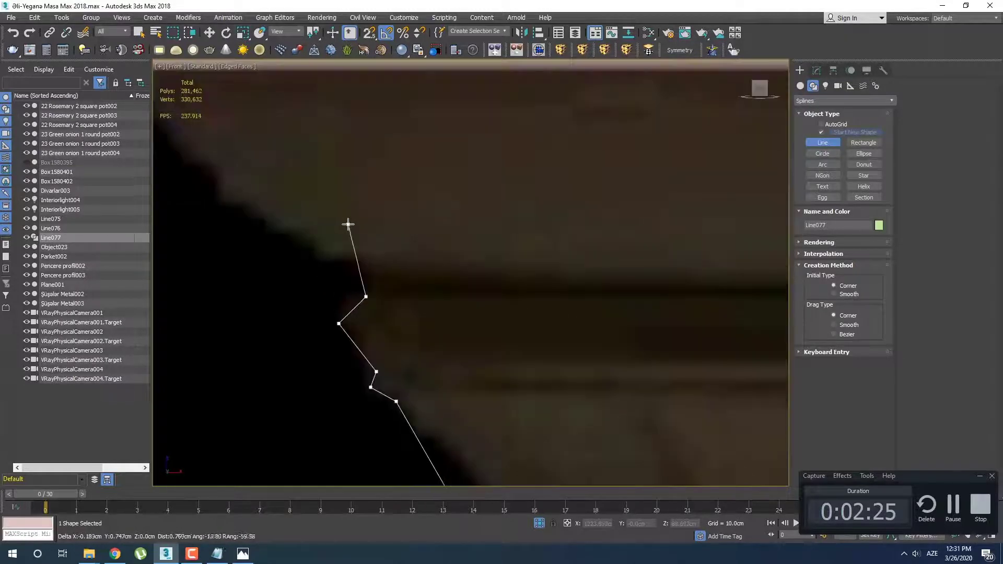
pyautogui.click(375, 297)
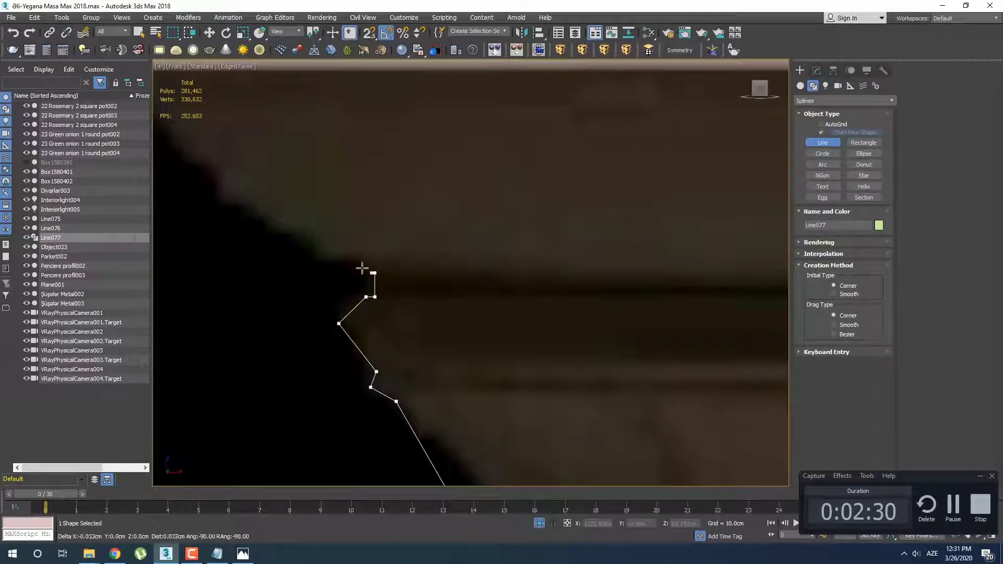
pyautogui.scroll(-4, 362, 268)
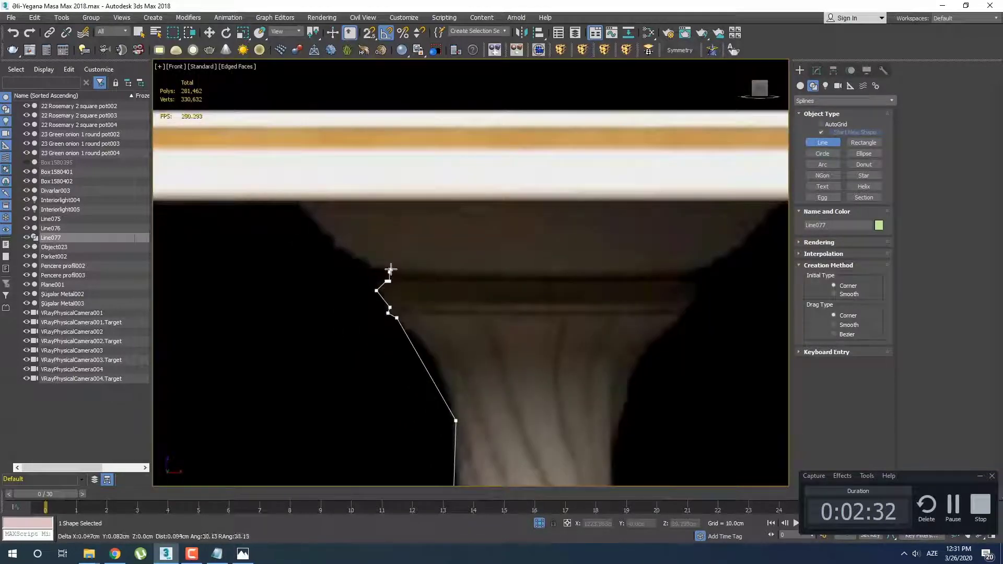
# Trace the flare up to the tabletop's underside, draw a horizontal segment about 7.5 cm inward, and end the spline
pyautogui.scroll(3, 391, 268)
pyautogui.click(287, 227)
pyautogui.scroll(-3, 276, 193)
pyautogui.moveTo(275, 193); pyautogui.dragTo(362, 267, button='middle')
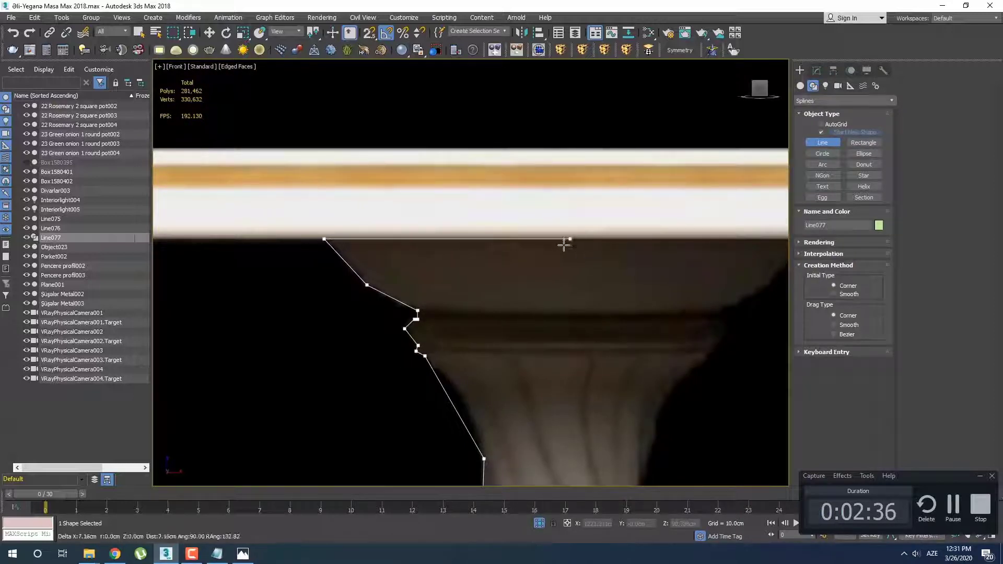
pyautogui.keyDown('shift'); pyautogui.click(581, 246); pyautogui.keyUp('shift')
pyautogui.rightClick(580, 250)
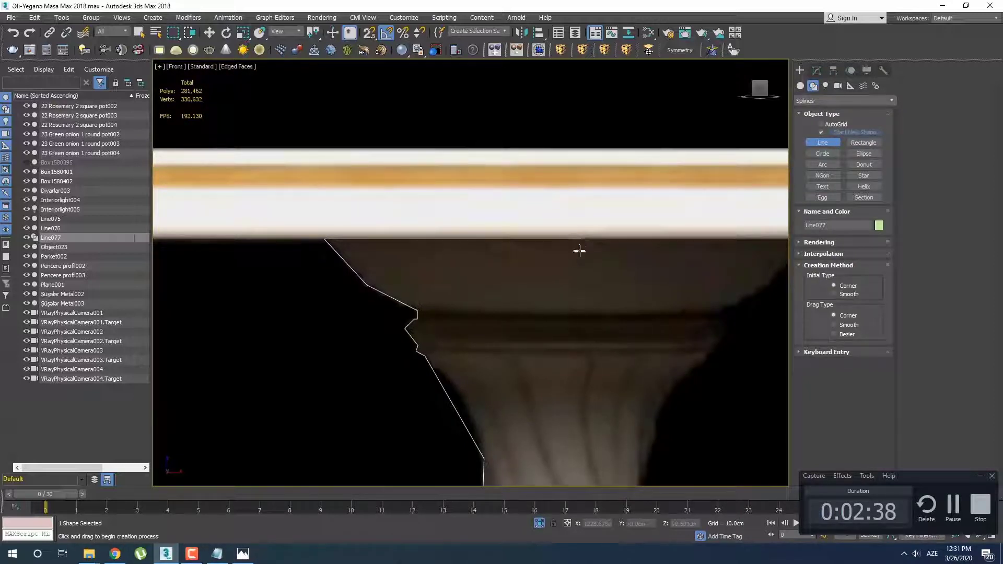
# Enter vertex editing on the leg profile, convert the upper vertex of the narrow shaft to Smooth and nudge it onto the contour
pyautogui.scroll(-6, 579, 251)
pyautogui.moveTo(522, 305); pyautogui.dragTo(512, 278, button='middle')
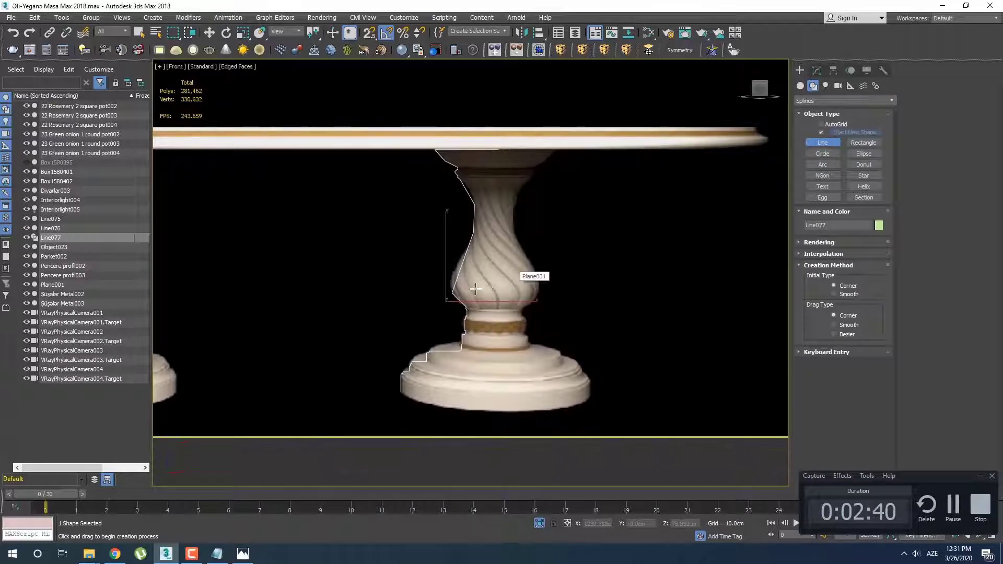
pyautogui.scroll(4, 478, 228)
pyautogui.moveTo(477, 229); pyautogui.dragTo(487, 312, button='middle')
pyautogui.press('1')
pyautogui.click(481, 263)
pyautogui.rightClick(467, 254)
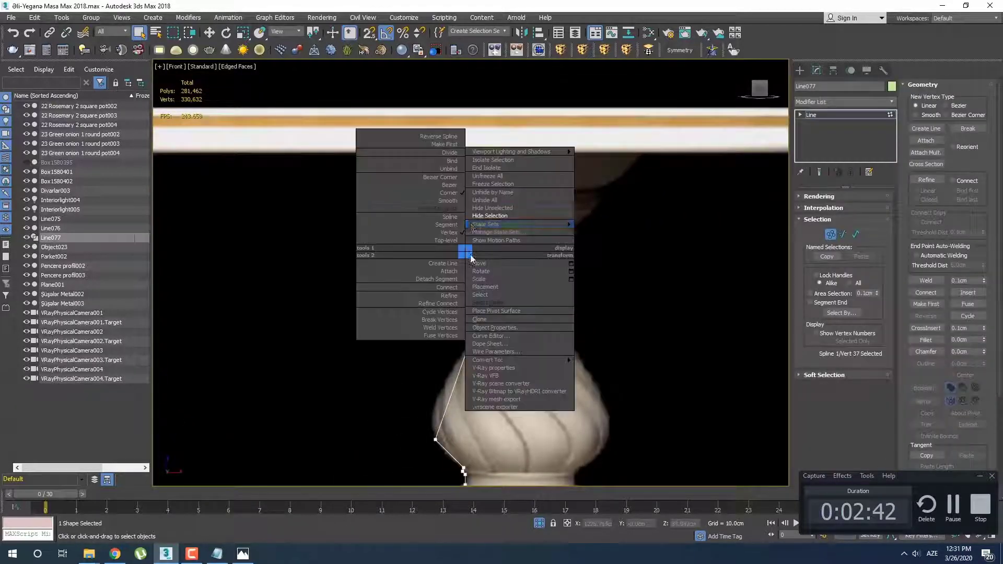
pyautogui.click(414, 208)
pyautogui.scroll(3, 493, 249)
pyautogui.press('w')
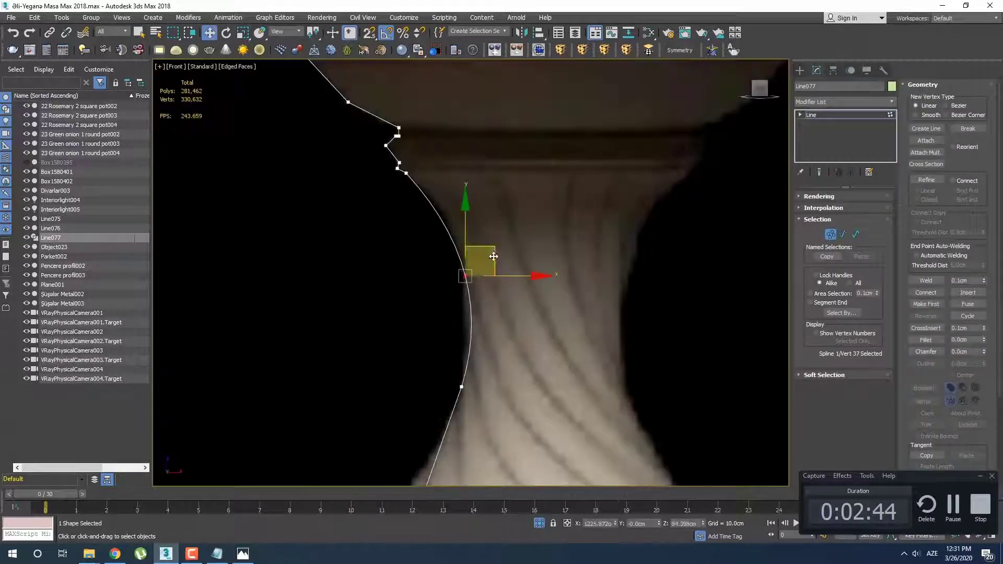
pyautogui.moveTo(490, 232); pyautogui.dragTo(492, 233)
# Convert the vertex at the shaft's lower end and the bulb's bulge vertex to Smooth
pyautogui.moveTo(516, 383); pyautogui.dragTo(459, 232, button='middle')
pyautogui.click(437, 294)
pyautogui.rightClick(401, 276)
pyautogui.click(390, 226)
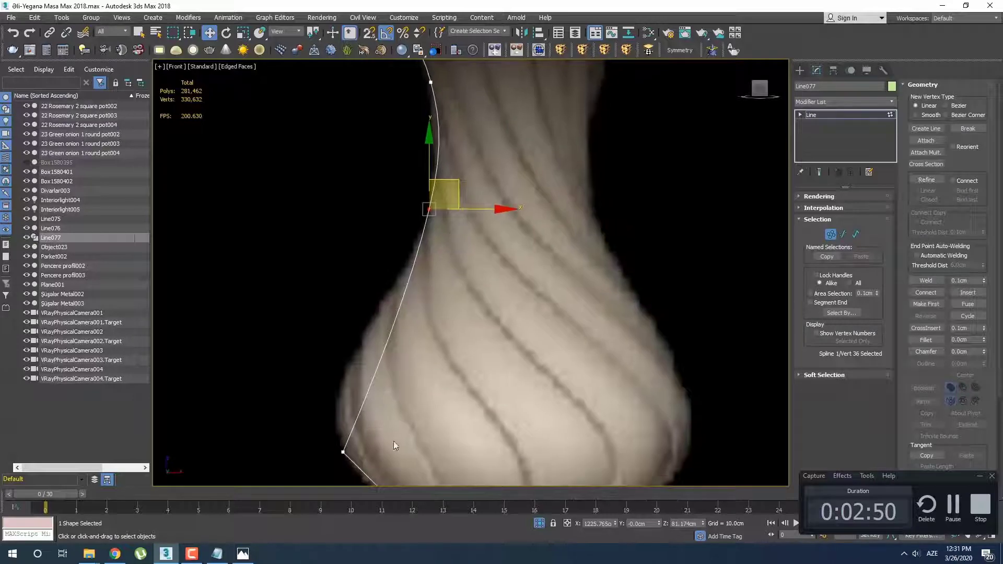
pyautogui.click(343, 450)
pyautogui.rightClick(349, 386)
pyautogui.click(337, 334)
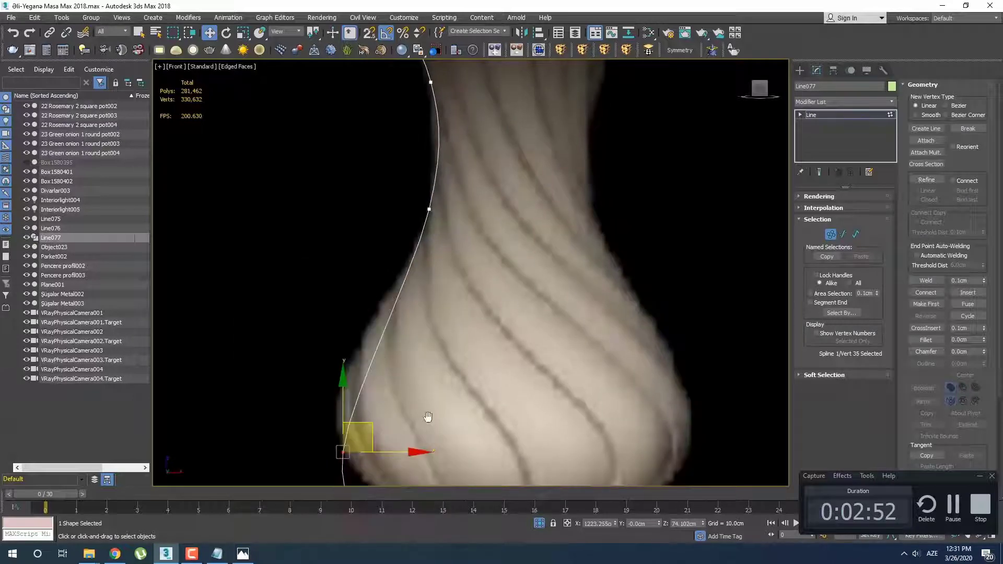
# Move the bulb's bulge vertex and the vertex above it so the curve follows the bulb's outline in the photo
pyautogui.moveTo(379, 448); pyautogui.dragTo(378, 333, button='middle')
pyautogui.moveTo(372, 297); pyautogui.dragTo(367, 242)
pyautogui.moveTo(367, 242); pyautogui.dragTo(386, 303, button='middle')
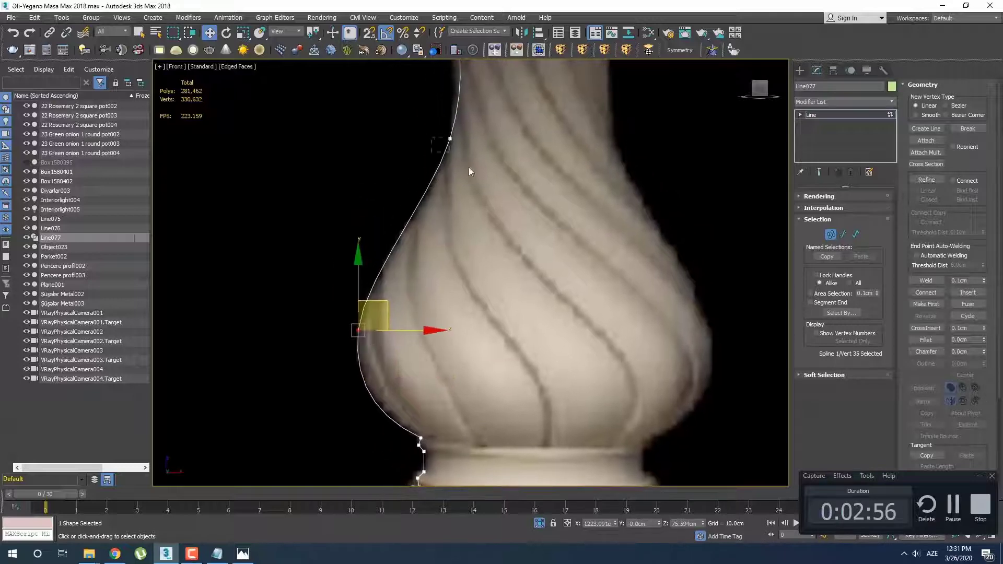
pyautogui.click(449, 139)
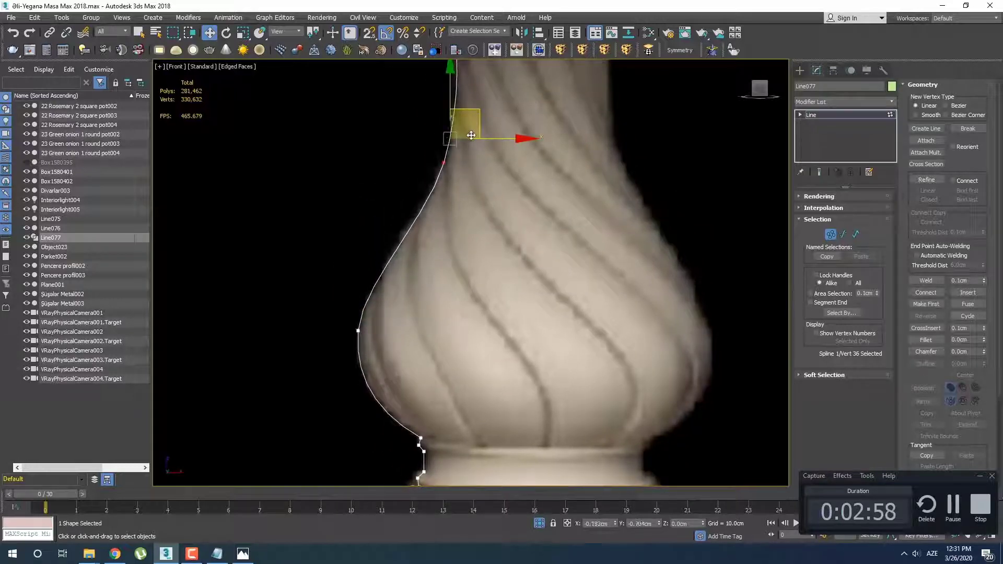
pyautogui.moveTo(473, 119); pyautogui.dragTo(468, 143)
pyautogui.click(358, 330)
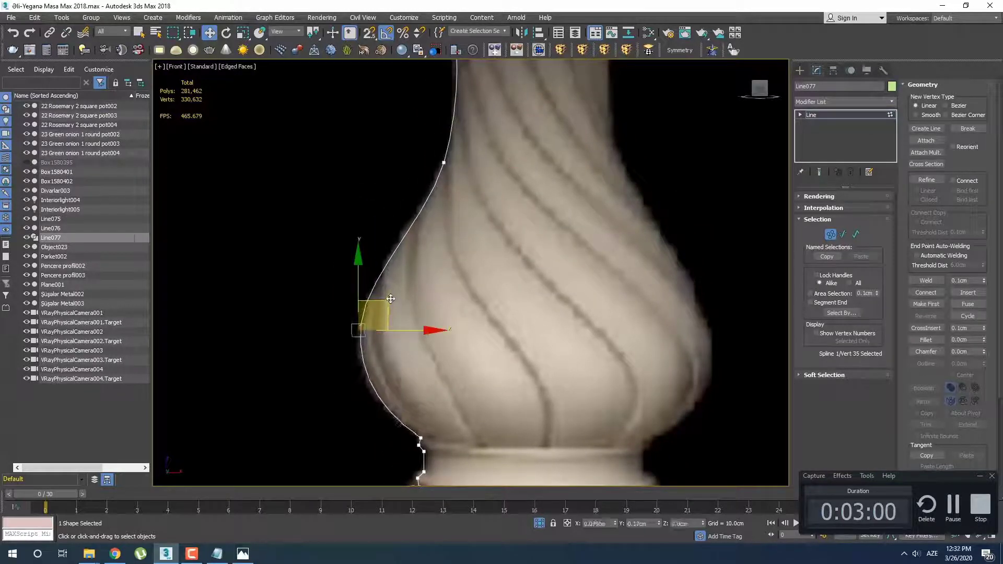
pyautogui.moveTo(407, 250); pyautogui.dragTo(408, 257, button='middle')
# Move the upper shaft vertex slightly down and inward to fit the curve to the photo's contour
pyautogui.scroll(-3, 428, 220)
pyautogui.scroll(5, 451, 179)
pyautogui.click(431, 305)
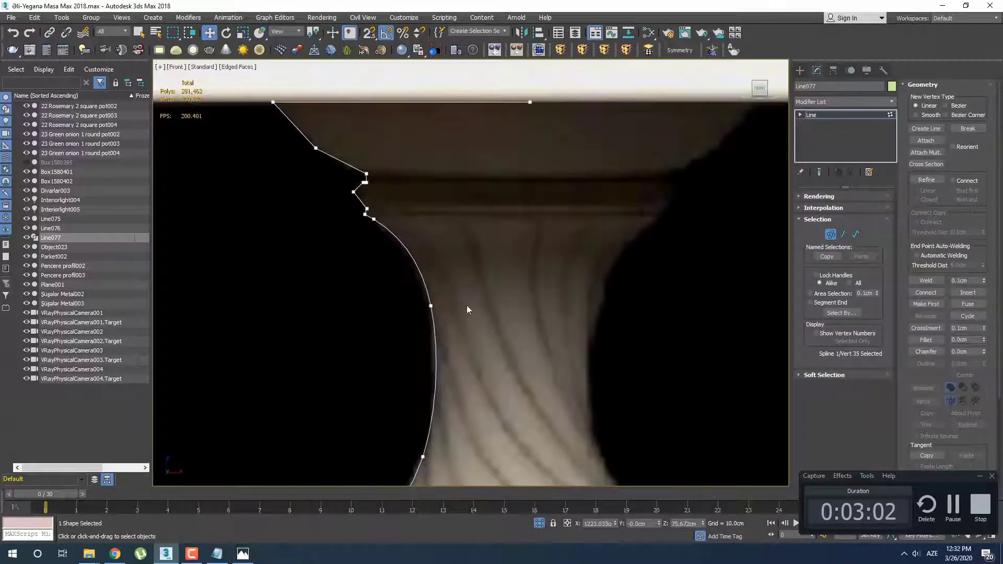
pyautogui.moveTo(463, 278); pyautogui.dragTo(460, 284)
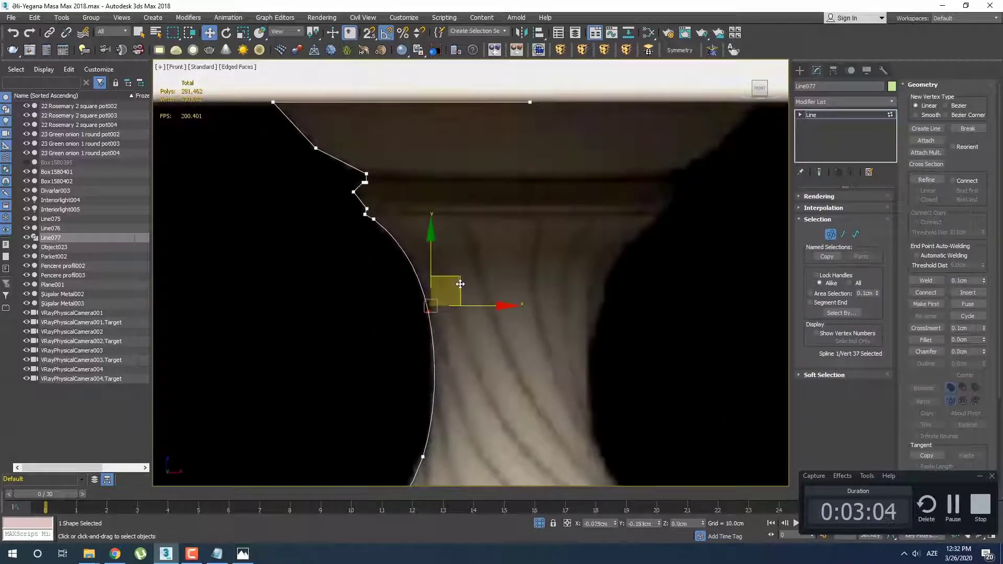
# Convert the outer vertex of the small lip just above the shaft to Smooth
pyautogui.scroll(-2, 460, 284)
pyautogui.scroll(5, 378, 215)
pyautogui.click(400, 255)
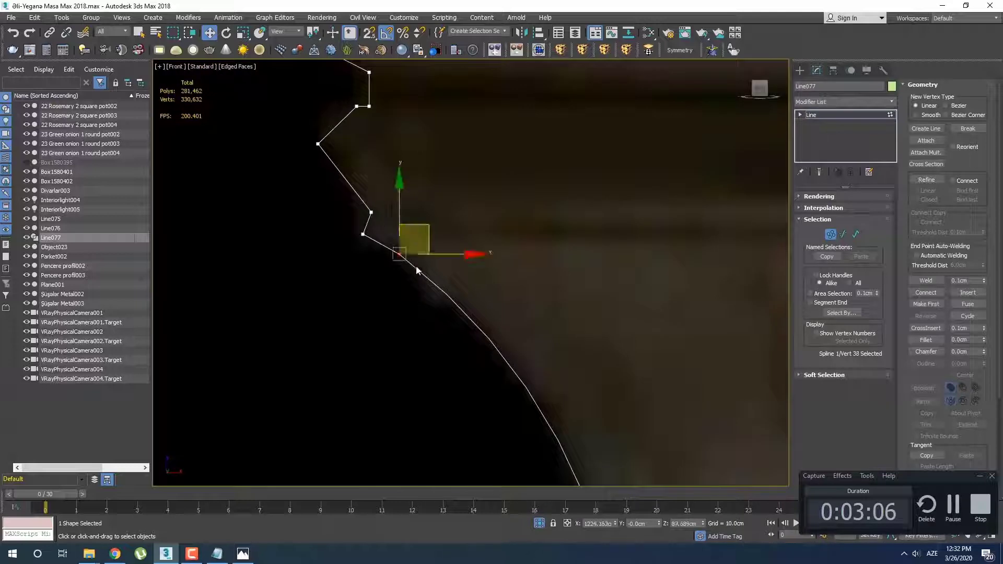
pyautogui.rightClick(364, 235)
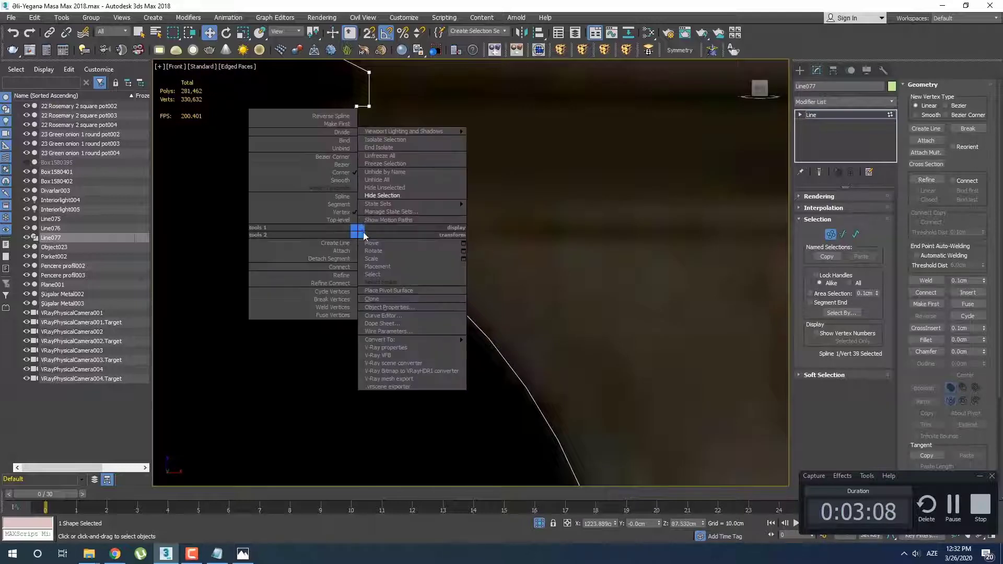
pyautogui.click(338, 184)
pyautogui.moveTo(393, 221); pyautogui.dragTo(404, 271, button='middle')
# Convert the outermost vertex of the moulding above the small lip to Smooth to round its profile
pyautogui.click(339, 220)
pyautogui.click(331, 194)
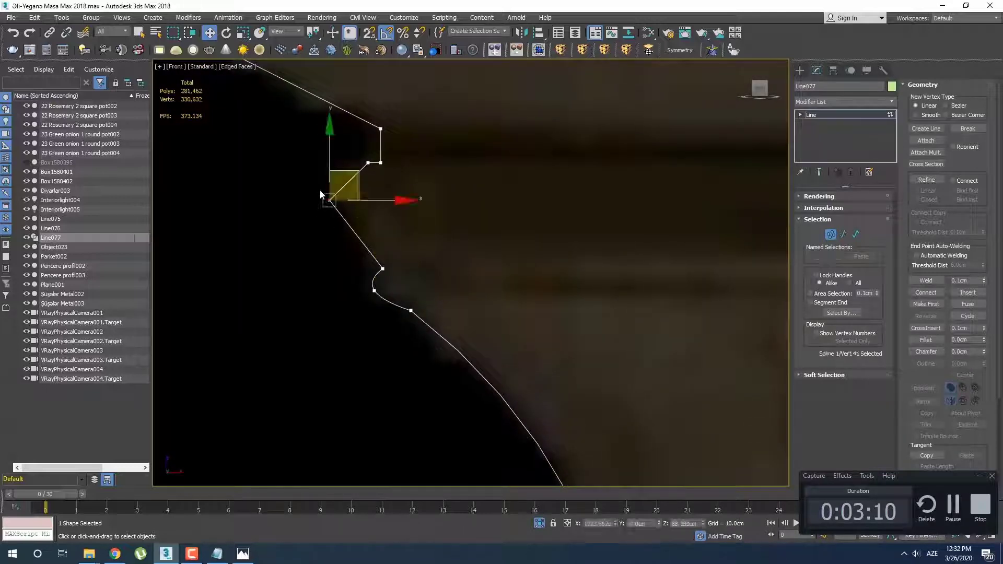
pyautogui.rightClick(345, 174)
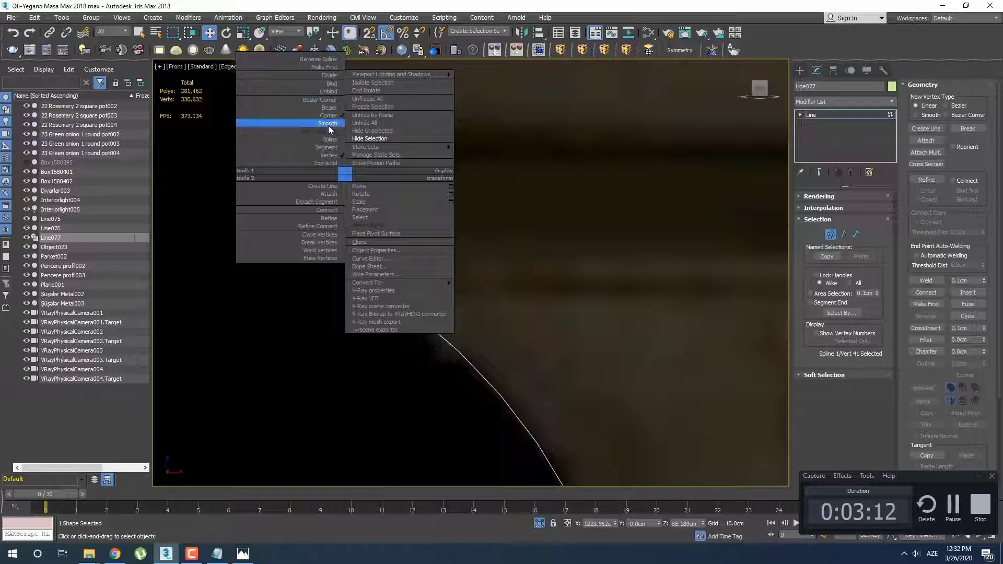
pyautogui.click(329, 123)
pyautogui.moveTo(392, 195); pyautogui.dragTo(389, 249, button='middle')
pyautogui.moveTo(382, 240); pyautogui.dragTo(382, 233)
# Convert the middle vertex of the flare beneath the tabletop to Smooth to round its profile
pyautogui.click(427, 223)
pyautogui.scroll(2, 404, 220)
pyautogui.moveTo(400, 231); pyautogui.dragTo(406, 310, button='middle')
pyautogui.click(417, 282)
pyautogui.scroll(2, 414, 280)
pyautogui.scroll(-2, 414, 280)
pyautogui.click(347, 258)
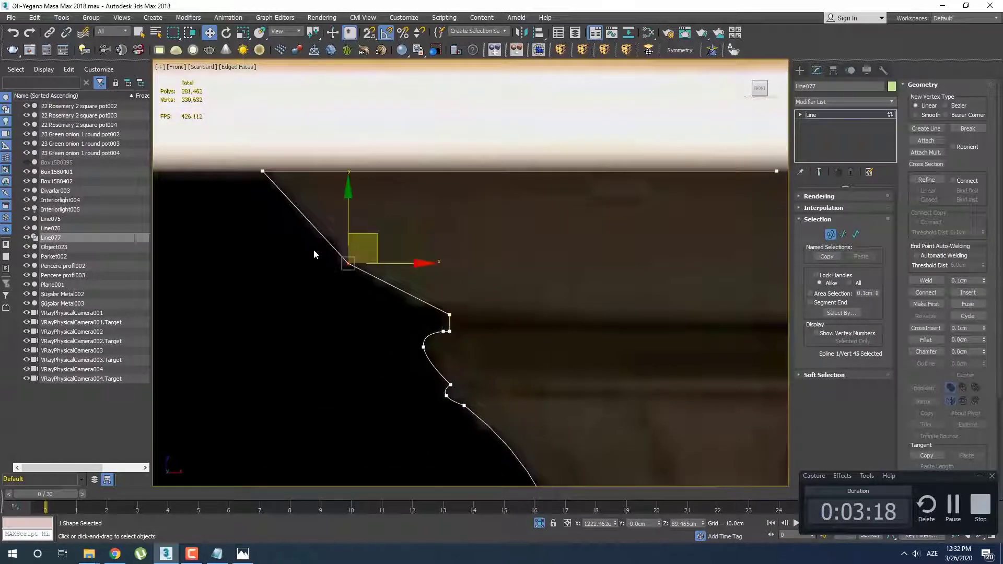
pyautogui.rightClick(310, 247)
pyautogui.click(294, 197)
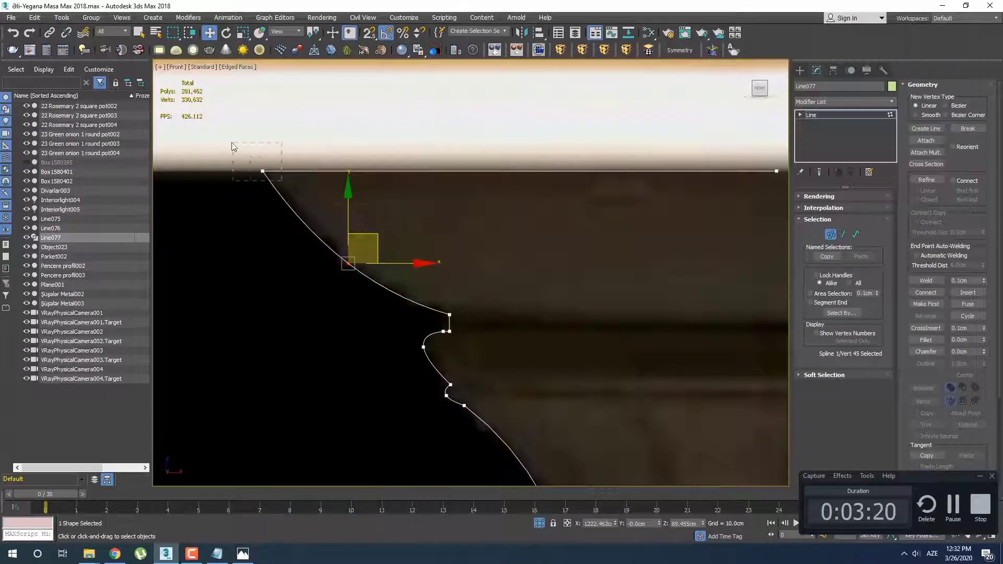
# Convert the outer vertex where the flare meets the tabletop line to Bezier Corner
pyautogui.moveTo(232, 143); pyautogui.dragTo(231, 142)
pyautogui.rightClick(260, 171)
pyautogui.click(250, 97)
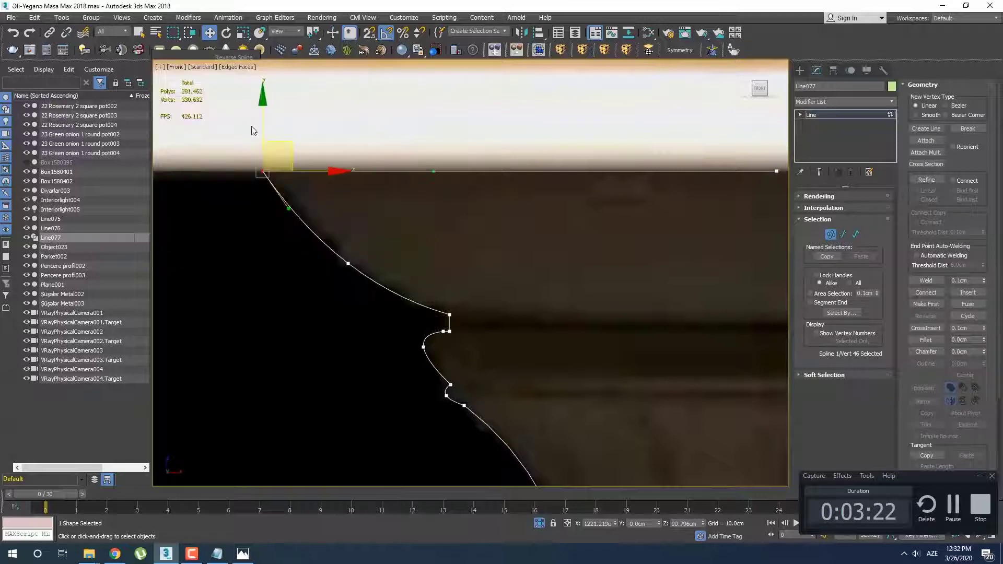
pyautogui.click(367, 202)
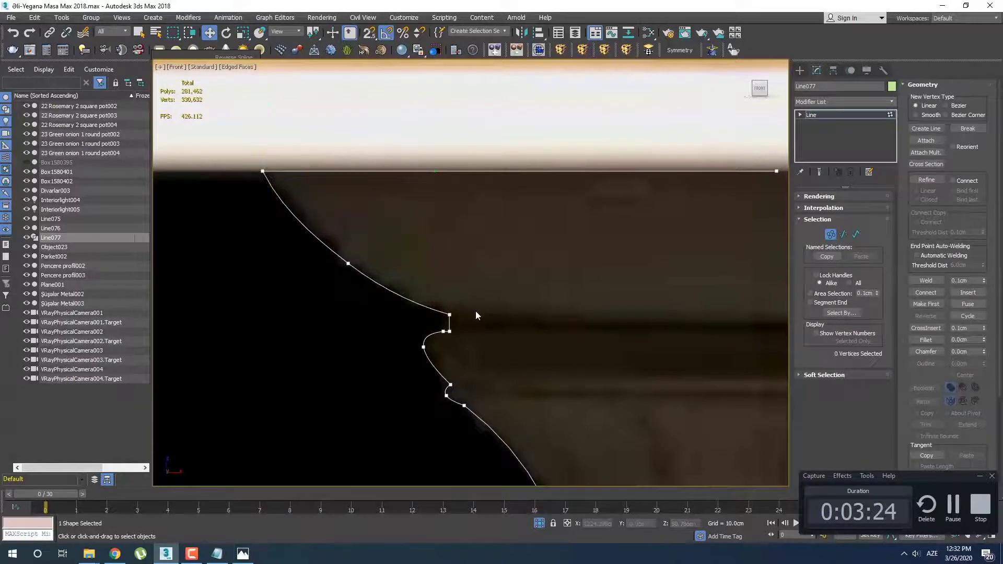
# Examine how closely the curves of the top flare and upper mouldings follow the photo's contour
pyautogui.moveTo(428, 317); pyautogui.dragTo(412, 311)
pyautogui.moveTo(377, 279); pyautogui.dragTo(369, 237)
pyautogui.click(395, 223)
pyautogui.scroll(-6, 441, 244)
pyautogui.moveTo(484, 320); pyautogui.dragTo(460, 288, button='middle')
pyautogui.scroll(5, 421, 184)
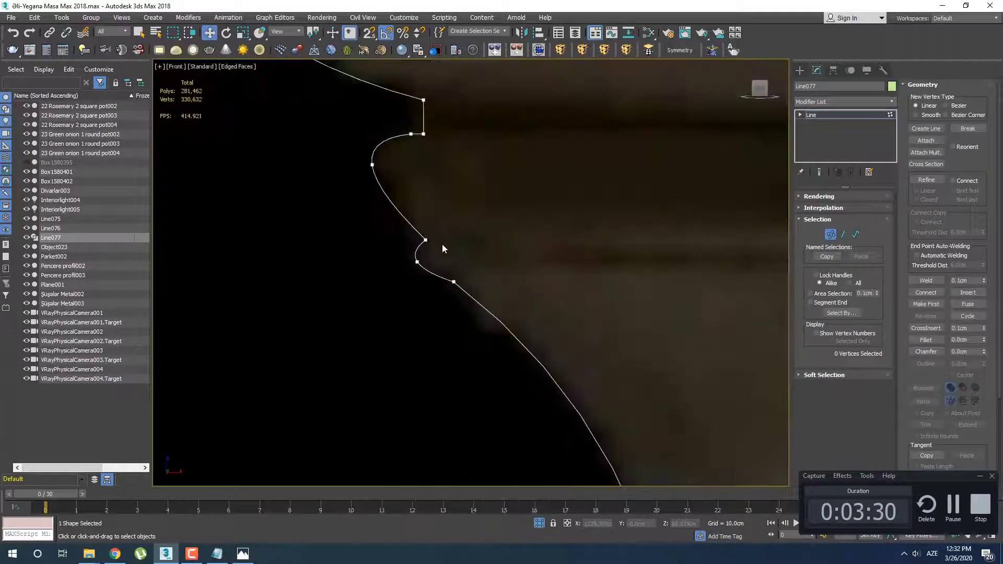
pyautogui.moveTo(444, 253); pyautogui.dragTo(411, 210, button='middle')
pyautogui.scroll(-6, 411, 210)
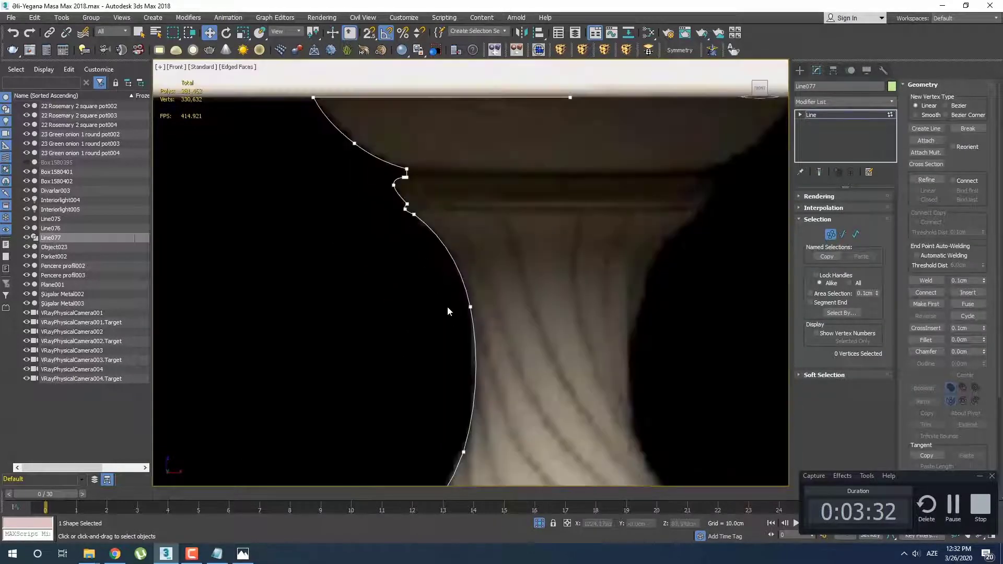
# Convert the outer vertex of the small lip just below the bulb to Smooth and move it slightly outward
pyautogui.moveTo(448, 308); pyautogui.dragTo(440, 181, button='middle')
pyautogui.moveTo(454, 302); pyautogui.dragTo(443, 183, button='middle')
pyautogui.moveTo(417, 274); pyautogui.dragTo(413, 24, button='middle')
pyautogui.scroll(5, 402, 205)
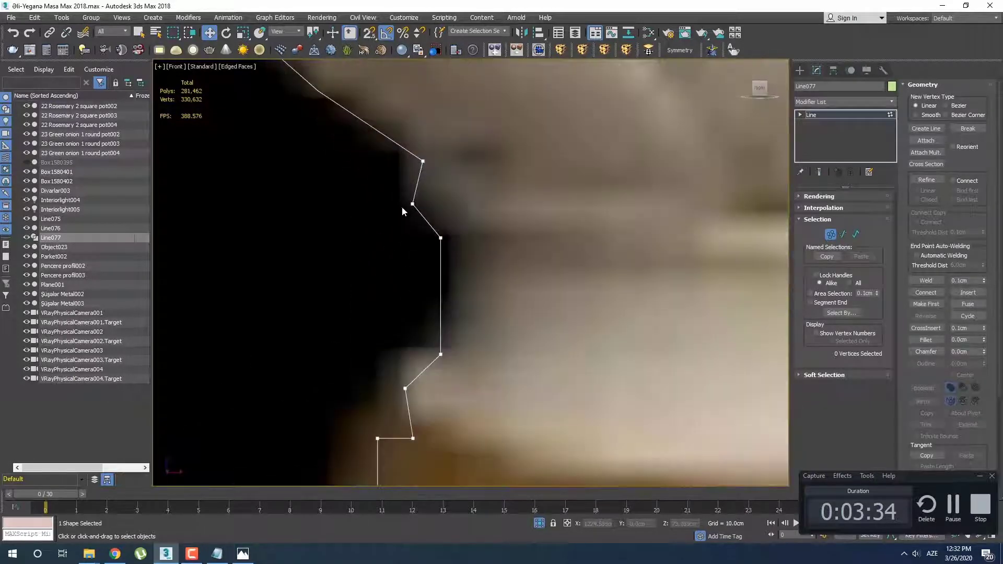
pyautogui.click(412, 204)
pyautogui.rightClick(393, 189)
pyautogui.click(383, 147)
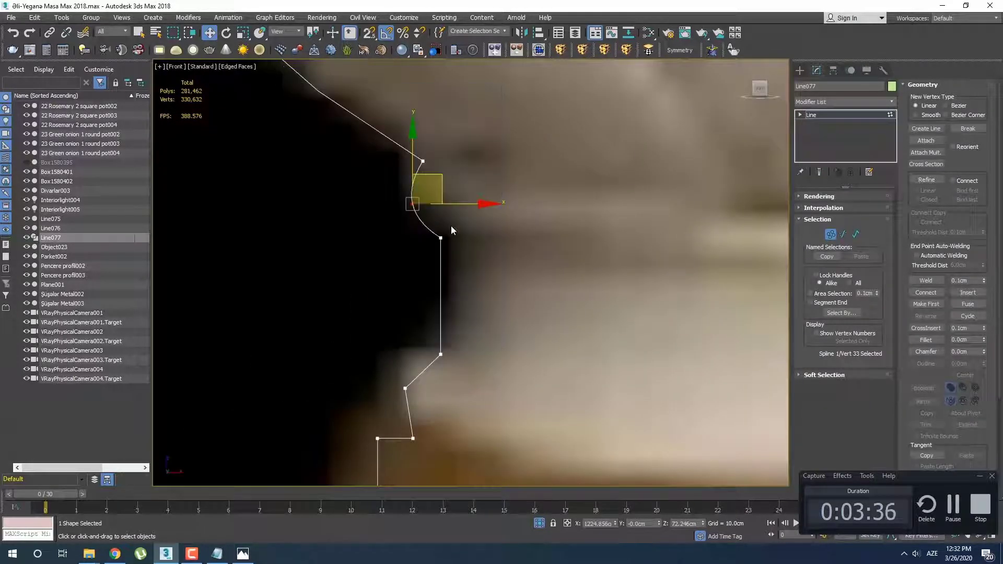
pyautogui.moveTo(451, 226); pyautogui.dragTo(451, 241, button='middle')
pyautogui.moveTo(438, 188); pyautogui.dragTo(433, 190)
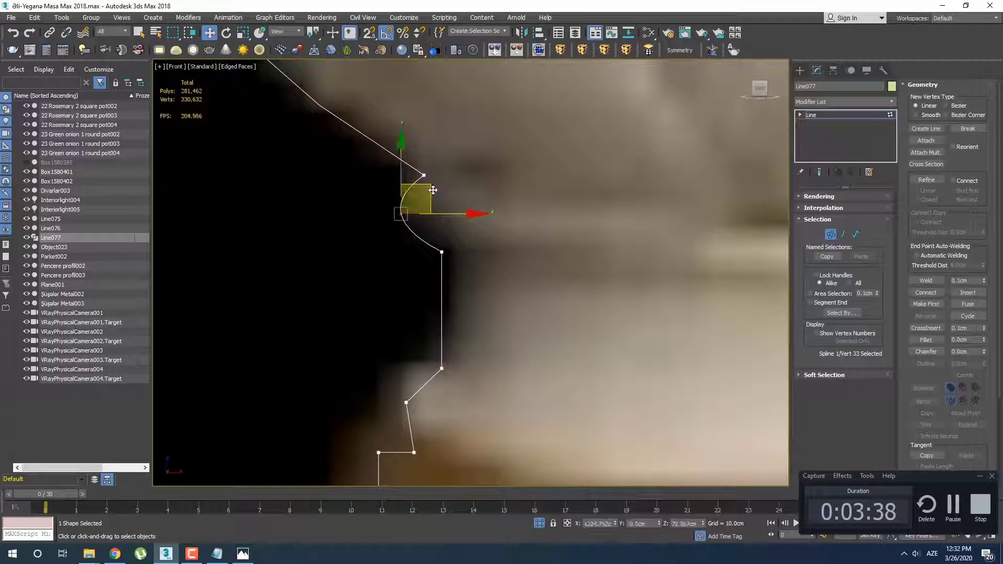
pyautogui.click(468, 269)
# Convert the outer vertex of the small lip just above the wide gold band to Smooth and nudge it slightly outward
pyautogui.moveTo(444, 320); pyautogui.dragTo(441, 169, button='middle')
pyautogui.click(404, 255)
pyautogui.rightClick(385, 235)
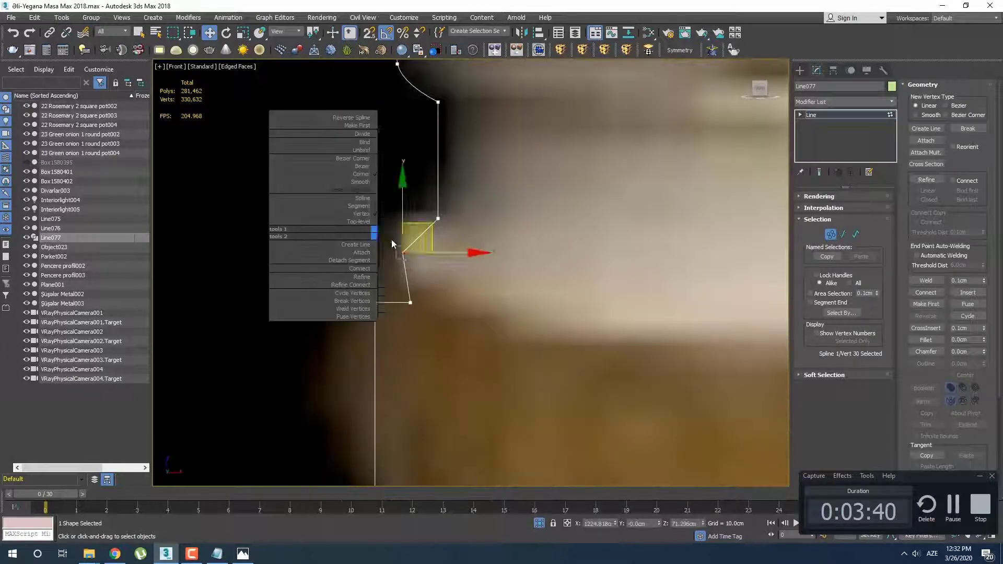
pyautogui.click(392, 239)
pyautogui.rightClick(410, 238)
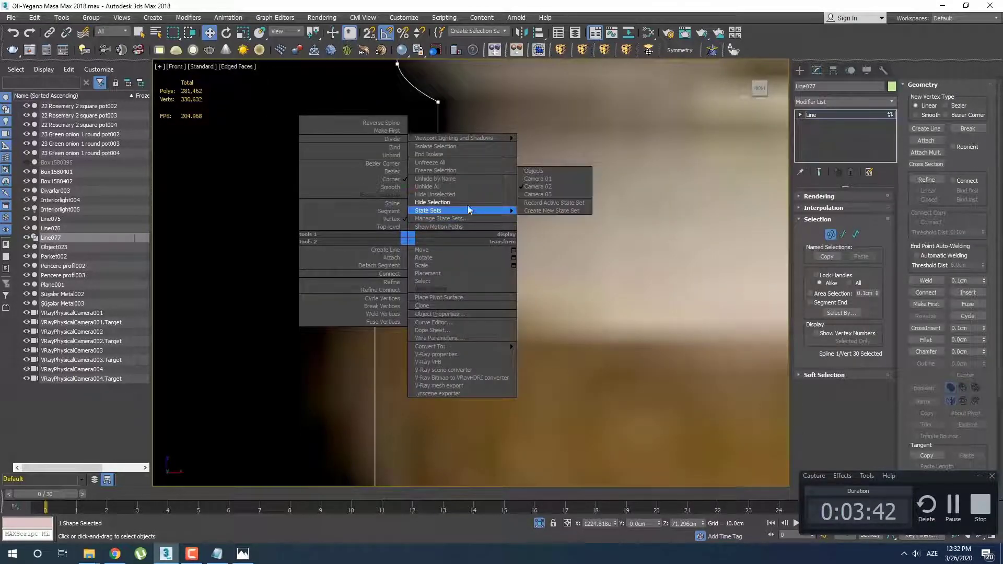
pyautogui.click(400, 188)
pyautogui.moveTo(429, 227)
pyautogui.mouseDown()
pyautogui.moveTo(423, 217)
pyautogui.moveTo(425, 229)
pyautogui.mouseUp()
# Try converting the upper outer corner vertex of the wide gold band to Bezier Corner
pyautogui.scroll(-3, 423, 230)
pyautogui.moveTo(412, 311); pyautogui.dragTo(407, 256, button='middle')
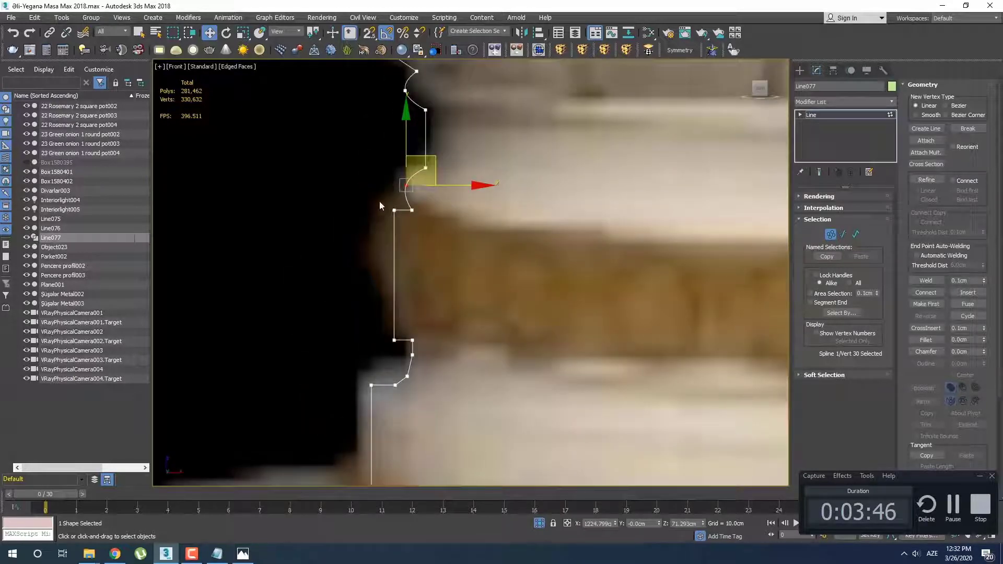
pyautogui.moveTo(380, 205); pyautogui.dragTo(444, 339)
pyautogui.click(479, 292)
pyautogui.scroll(-2, 470, 293)
pyautogui.moveTo(470, 293); pyautogui.dragTo(433, 242, button='middle')
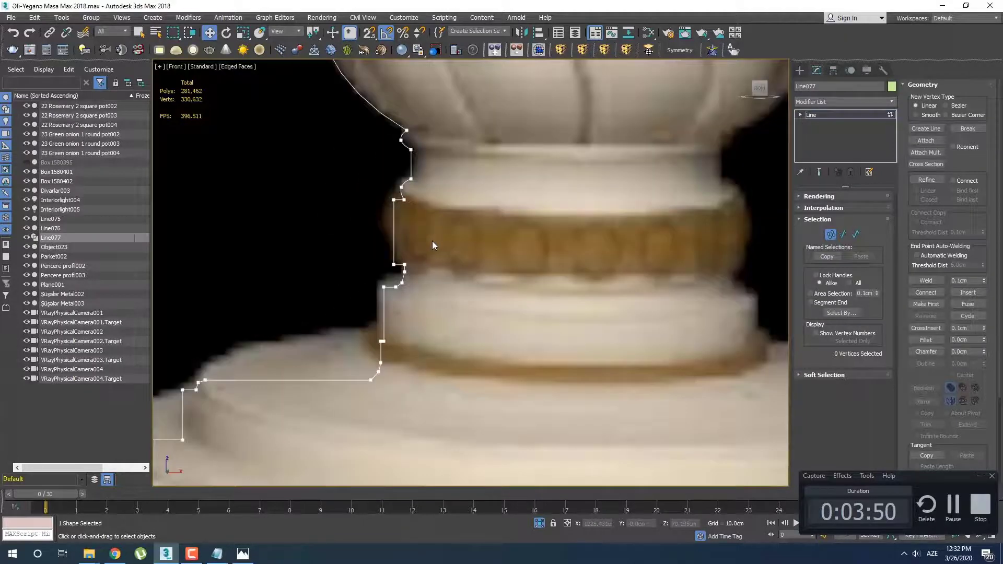
pyautogui.scroll(4, 408, 193)
pyautogui.click(403, 180)
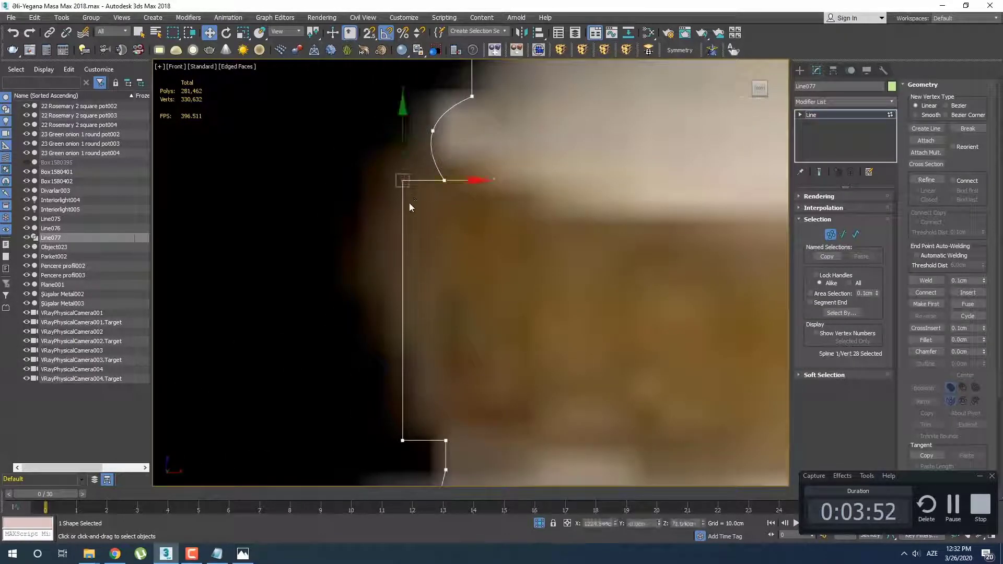
pyautogui.scroll(-3, 418, 209)
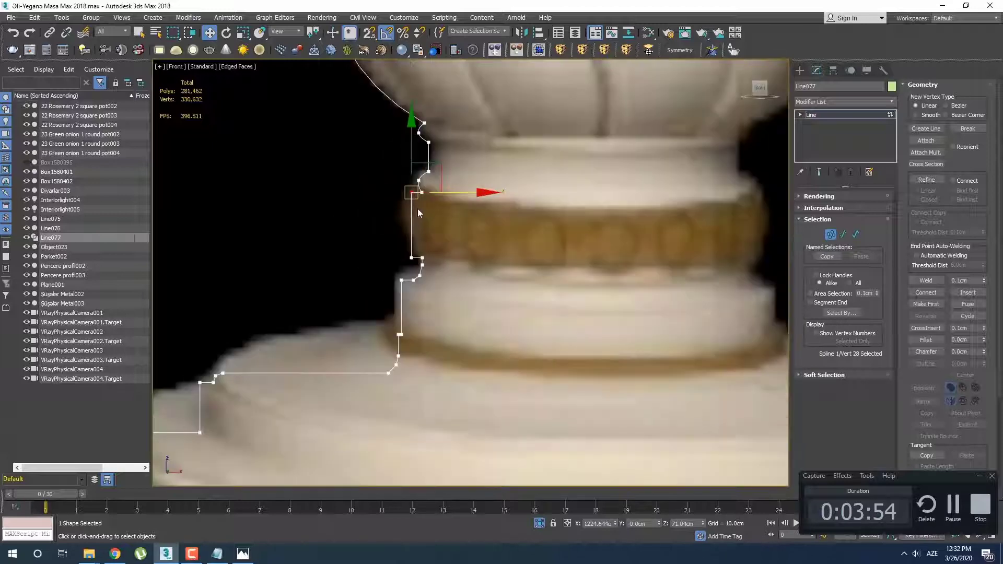
pyautogui.scroll(3, 413, 190)
pyautogui.rightClick(419, 175)
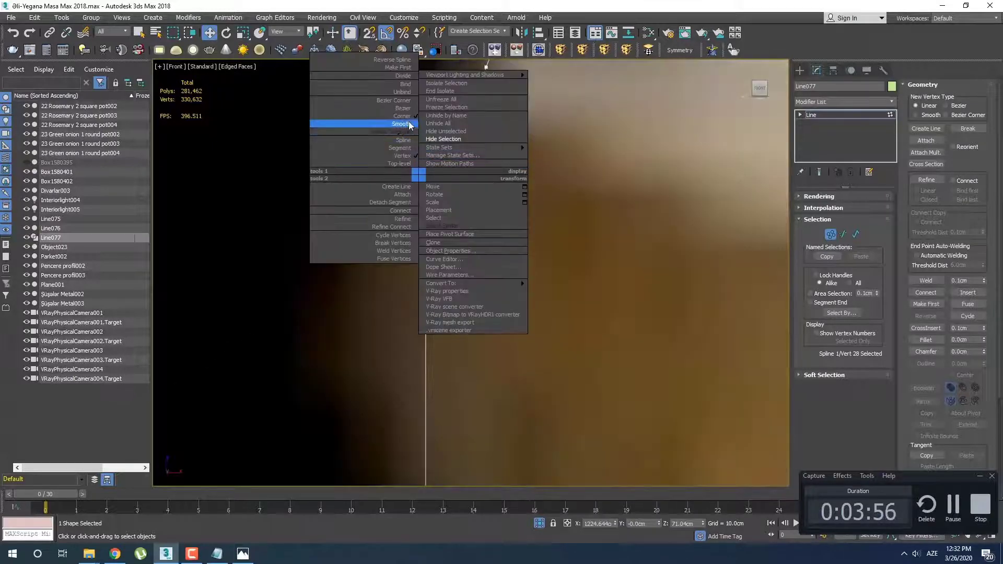
pyautogui.click(405, 100)
pyautogui.scroll(-2, 434, 211)
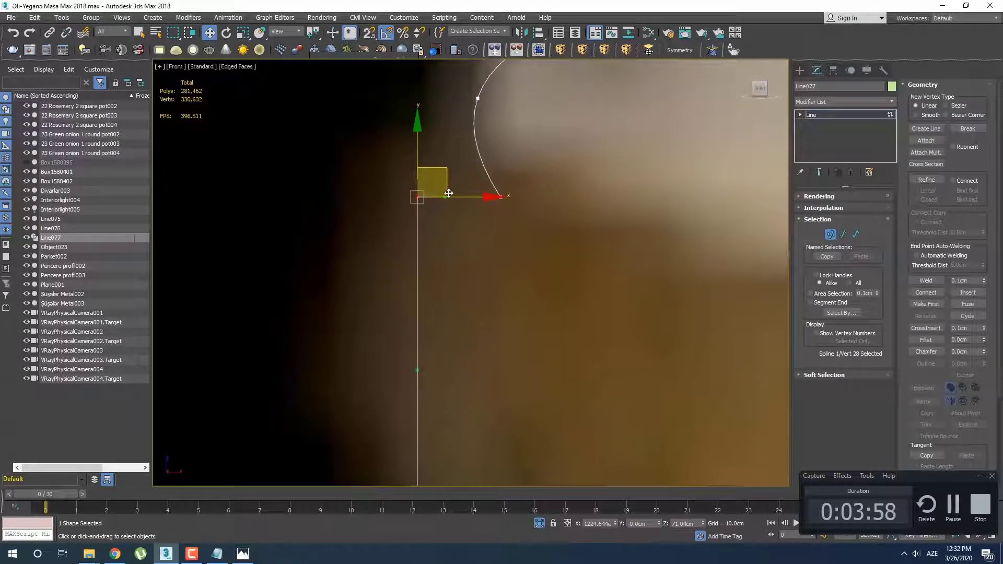
pyautogui.moveTo(408, 437); pyautogui.dragTo(394, 197)
pyautogui.hotkey('ctrl', 'z')
pyautogui.click(483, 256)
# Move the two vertices on the lower edge of the wide gold band slightly up
pyautogui.scroll(-4, 491, 269)
pyautogui.moveTo(491, 269); pyautogui.dragTo(436, 237, button='middle')
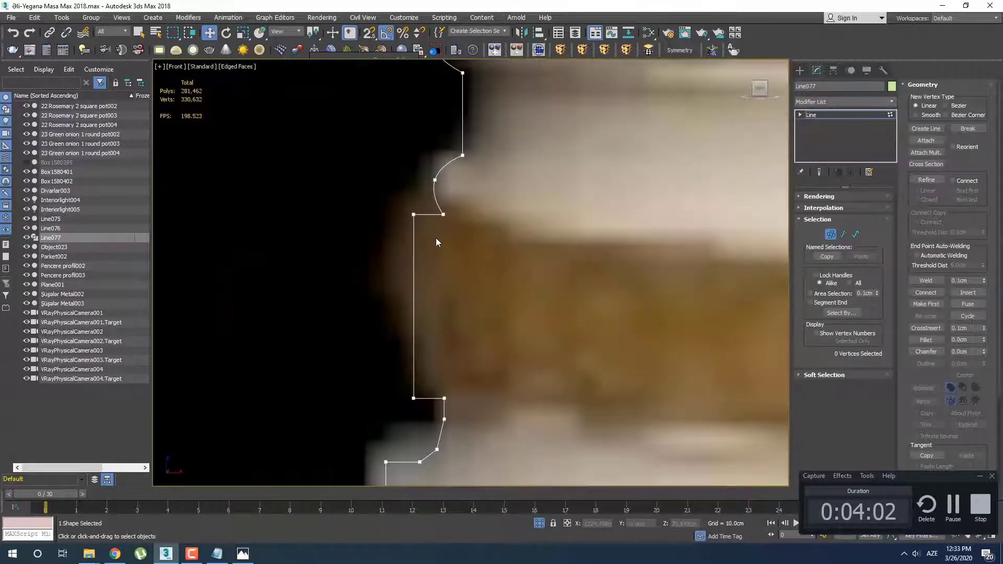
pyautogui.scroll(-3, 515, 335)
pyautogui.moveTo(515, 334); pyautogui.dragTo(412, 227, button='middle')
pyautogui.moveTo(525, 239); pyautogui.dragTo(622, 268, button='middle')
pyautogui.scroll(4, 487, 257)
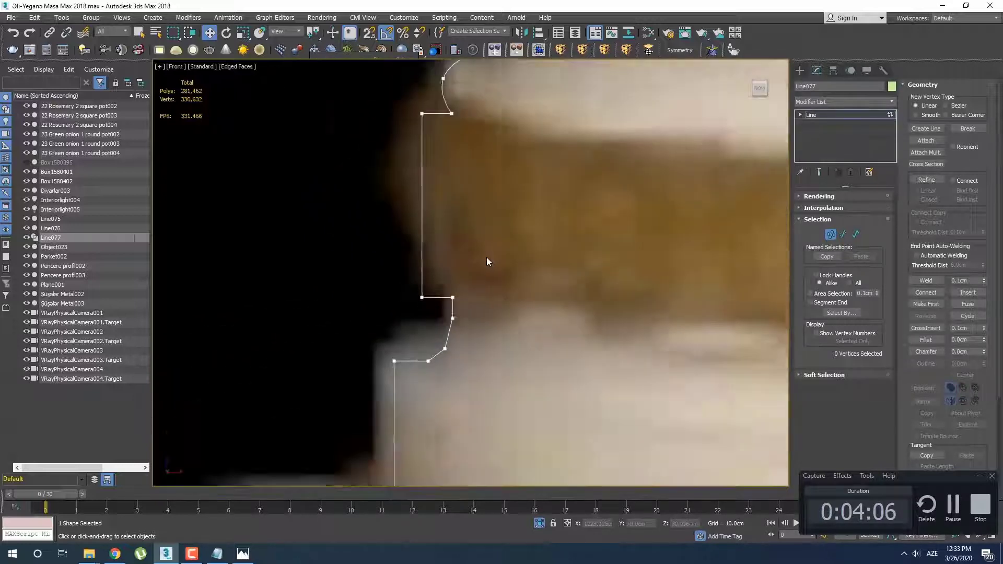
pyautogui.moveTo(491, 267); pyautogui.dragTo(493, 273, button='middle')
pyautogui.moveTo(450, 316); pyautogui.dragTo(451, 290, button='middle')
pyautogui.moveTo(477, 276); pyautogui.dragTo(331, 314)
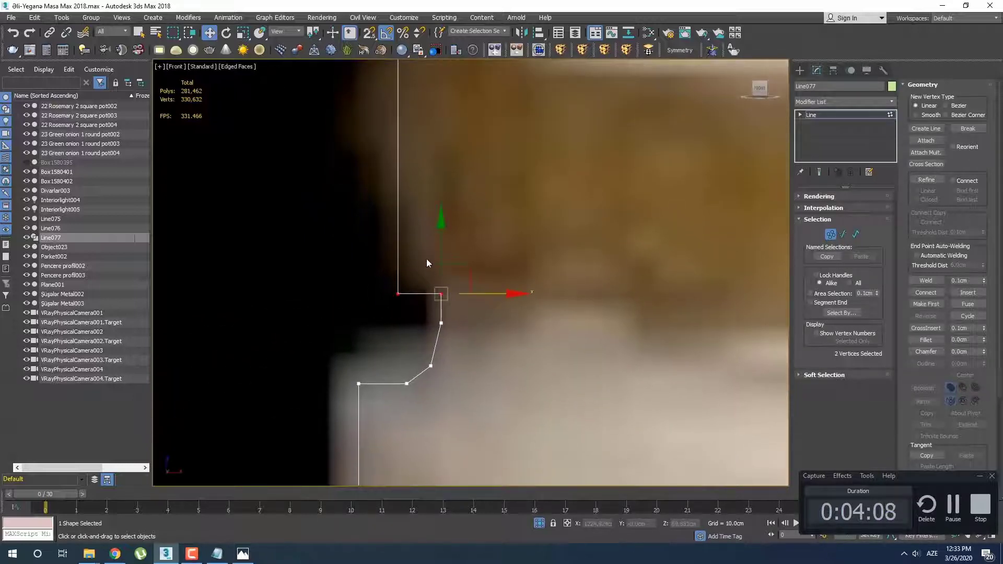
pyautogui.moveTo(441, 245); pyautogui.dragTo(440, 239)
pyautogui.click(458, 278)
# Convert the middle vertex of the cove below the wide gold band to Smooth and nudge it slightly up and inward
pyautogui.moveTo(468, 321); pyautogui.dragTo(438, 237, button='middle')
pyautogui.click(407, 259)
pyautogui.scroll(-2, 439, 237)
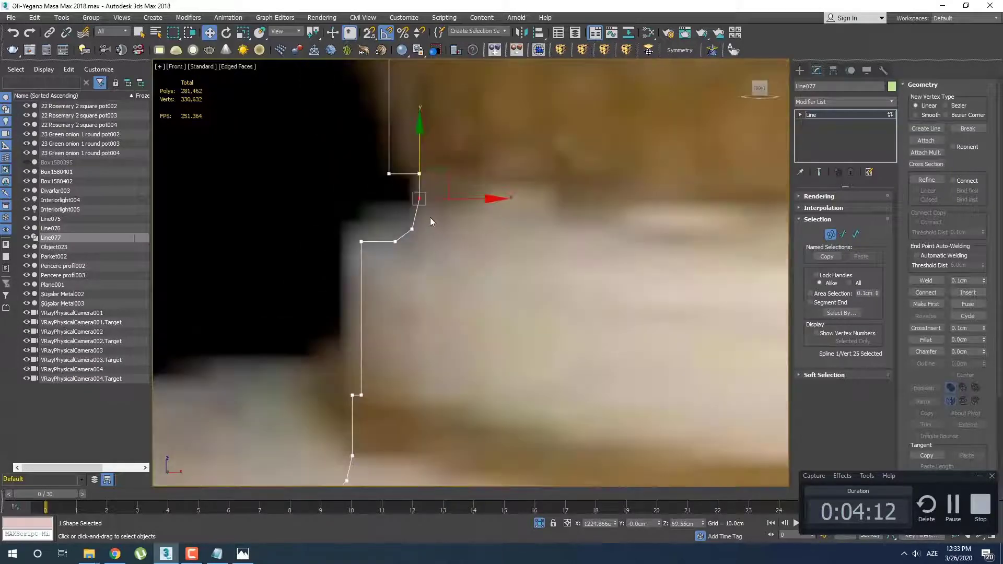
pyautogui.click(410, 227)
pyautogui.rightClick(410, 227)
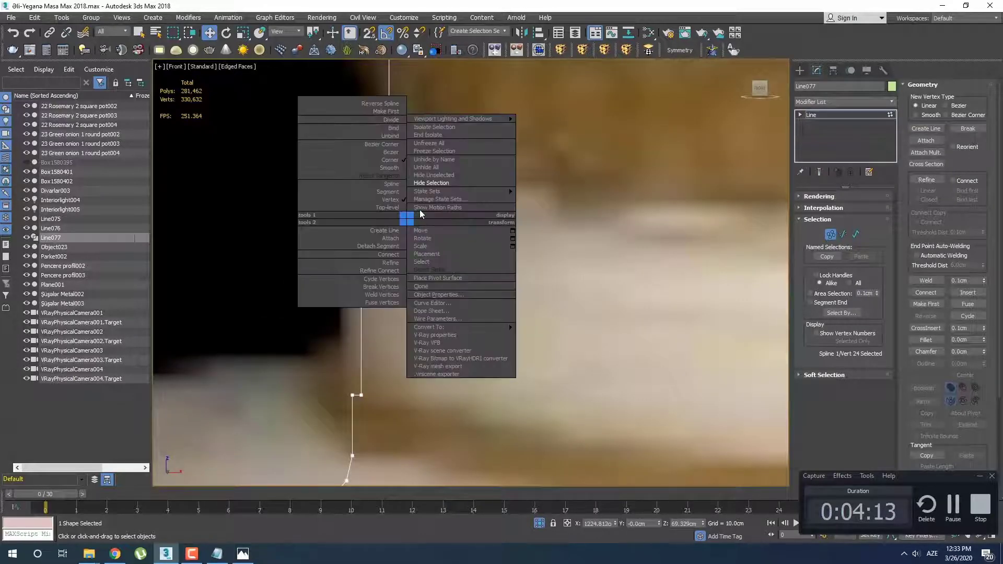
pyautogui.click(389, 167)
pyautogui.scroll(2, 424, 226)
pyautogui.moveTo(431, 208); pyautogui.dragTo(436, 203)
pyautogui.click(434, 259)
# Move the four vertices of the thin lower gold ring and the cove beneath it slightly outward
pyautogui.scroll(-2, 351, 278)
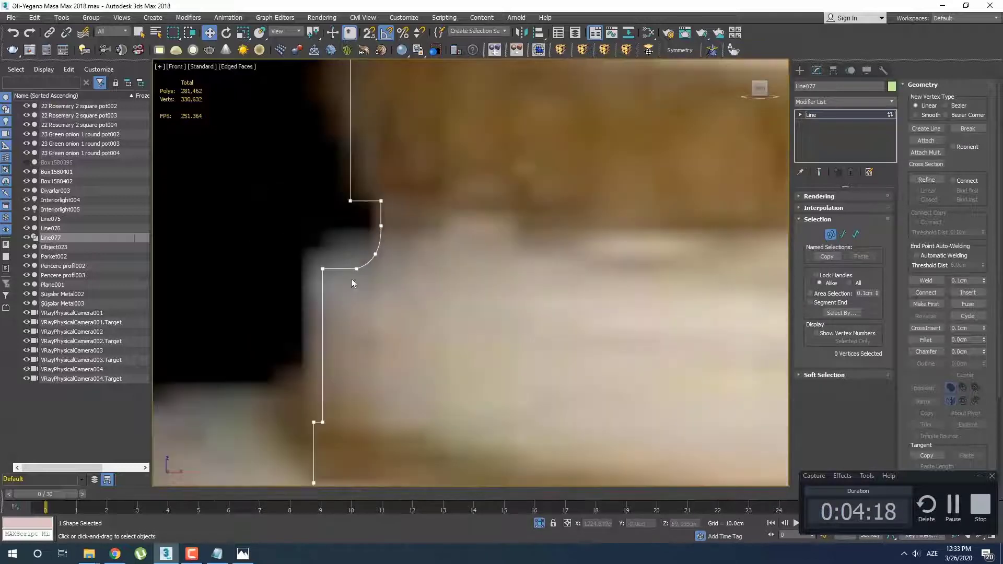
pyautogui.moveTo(363, 285); pyautogui.dragTo(365, 287)
pyautogui.moveTo(352, 349); pyautogui.dragTo(349, 245, button='middle')
pyautogui.scroll(-2, 349, 245)
pyautogui.scroll(1, 349, 250)
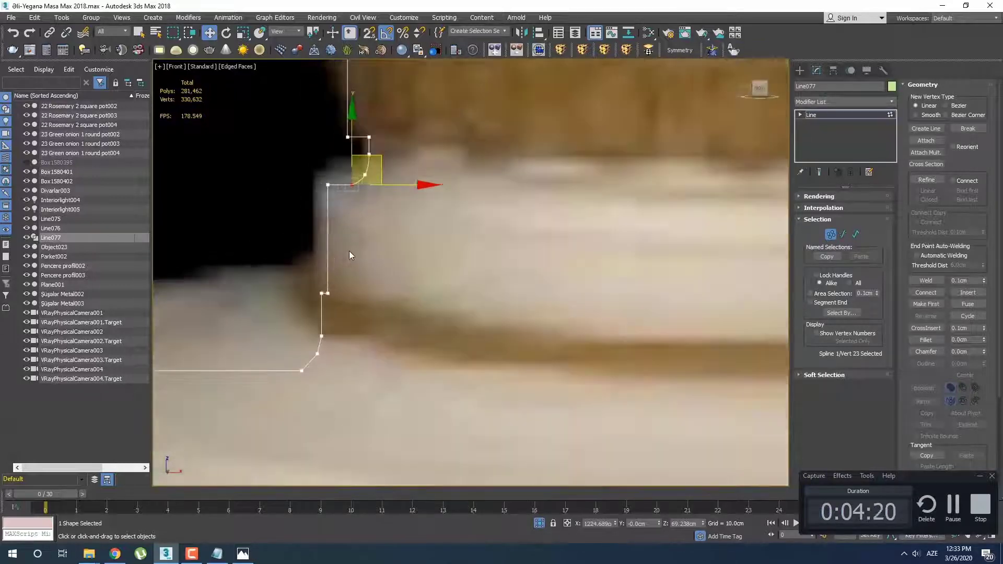
pyautogui.scroll(3, 343, 301)
pyautogui.moveTo(293, 296); pyautogui.dragTo(293, 297)
pyautogui.scroll(-1, 290, 314)
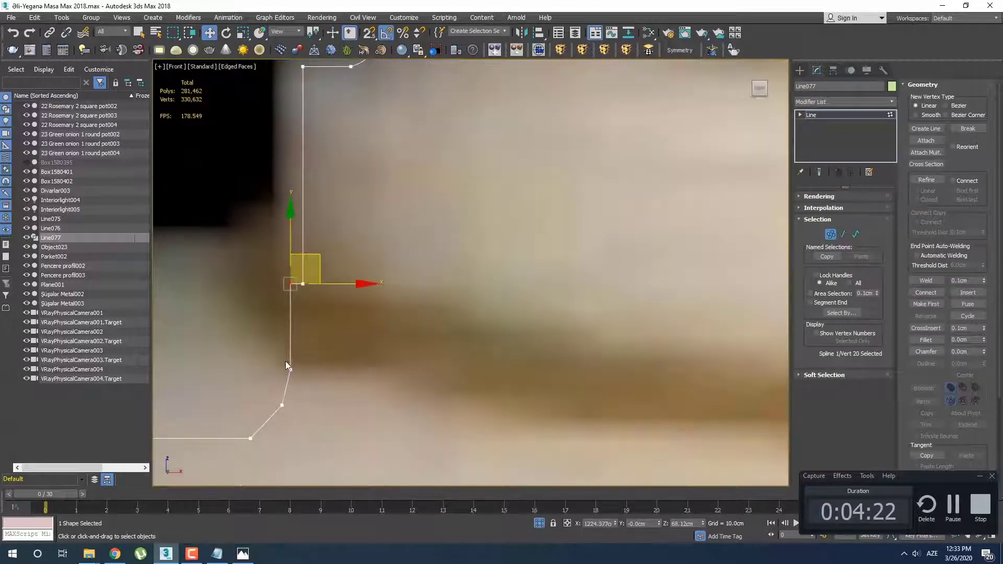
pyautogui.moveTo(280, 364); pyautogui.dragTo(304, 386)
pyautogui.moveTo(304, 385); pyautogui.dragTo(377, 324, button='middle')
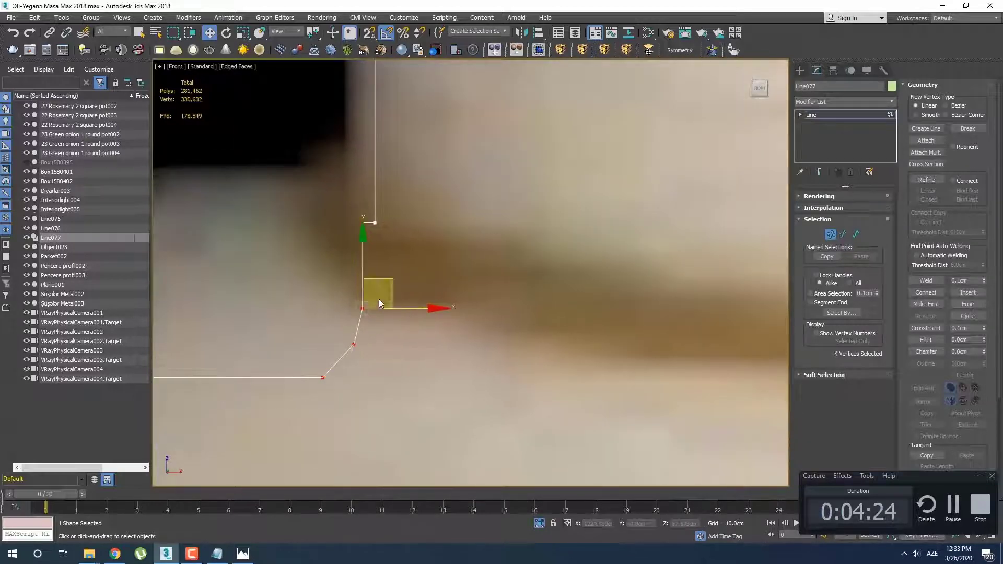
pyautogui.scroll(-2, 425, 268)
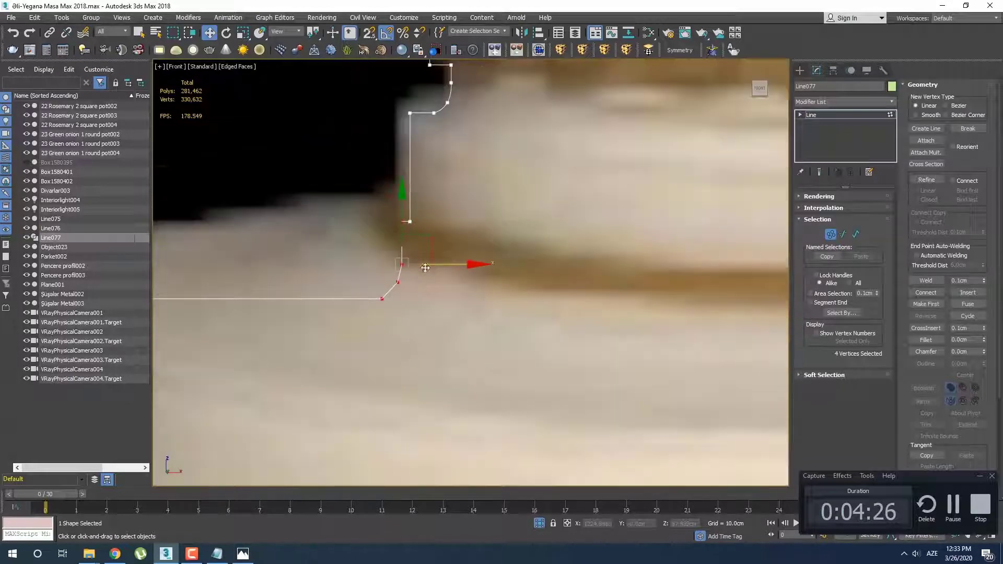
pyautogui.scroll(2, 420, 271)
pyautogui.click(416, 277)
# Convert the middle vertex of the cove below the thin gold ring to Smooth and move it slightly down
pyautogui.click(379, 291)
pyautogui.rightClick(379, 291)
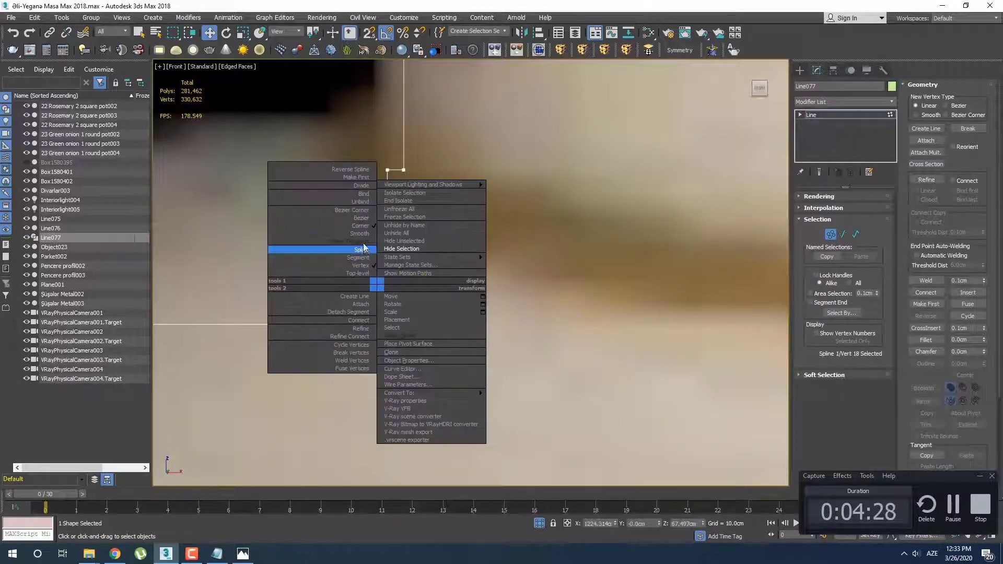
pyautogui.click(329, 233)
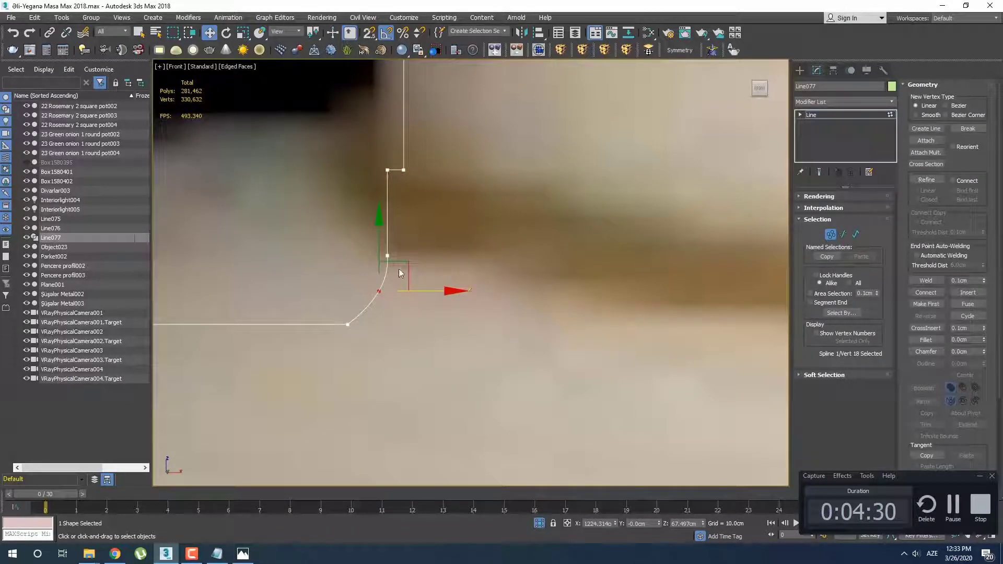
pyautogui.moveTo(405, 266); pyautogui.dragTo(407, 270)
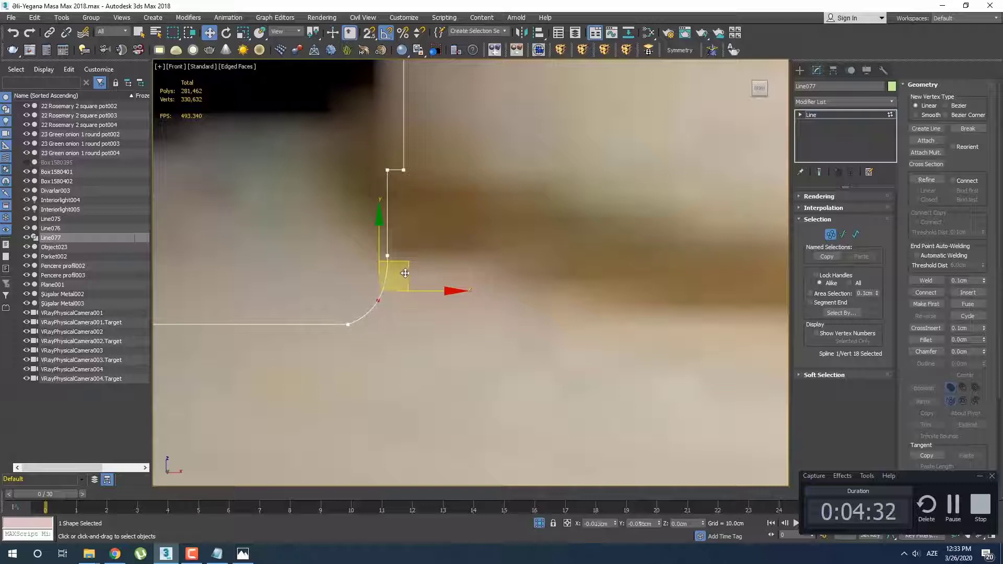
# Move the lower end vertex of the cove below the thin gold ring outward along the base's upper surface
pyautogui.moveTo(354, 320); pyautogui.dragTo(314, 341)
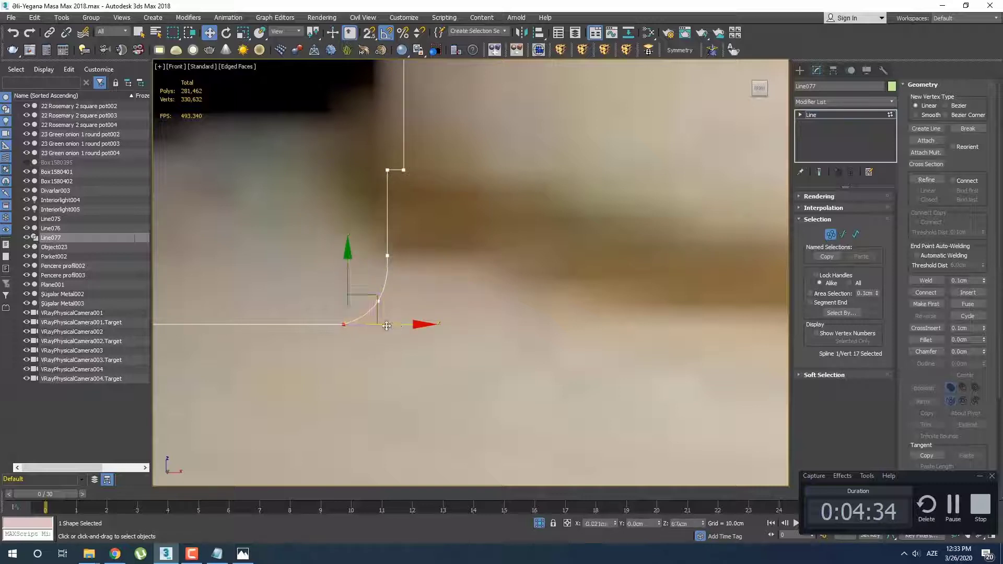
pyautogui.moveTo(387, 326); pyautogui.dragTo(418, 304)
pyautogui.click(408, 330)
pyautogui.scroll(-5, 422, 335)
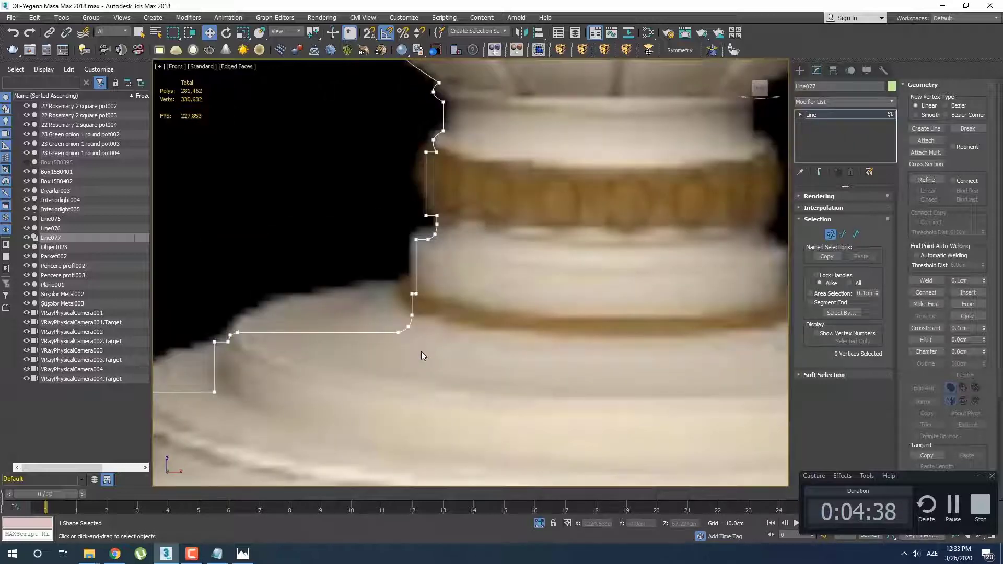
pyautogui.scroll(5, 415, 347)
pyautogui.moveTo(409, 332); pyautogui.dragTo(396, 304)
pyautogui.click(421, 332)
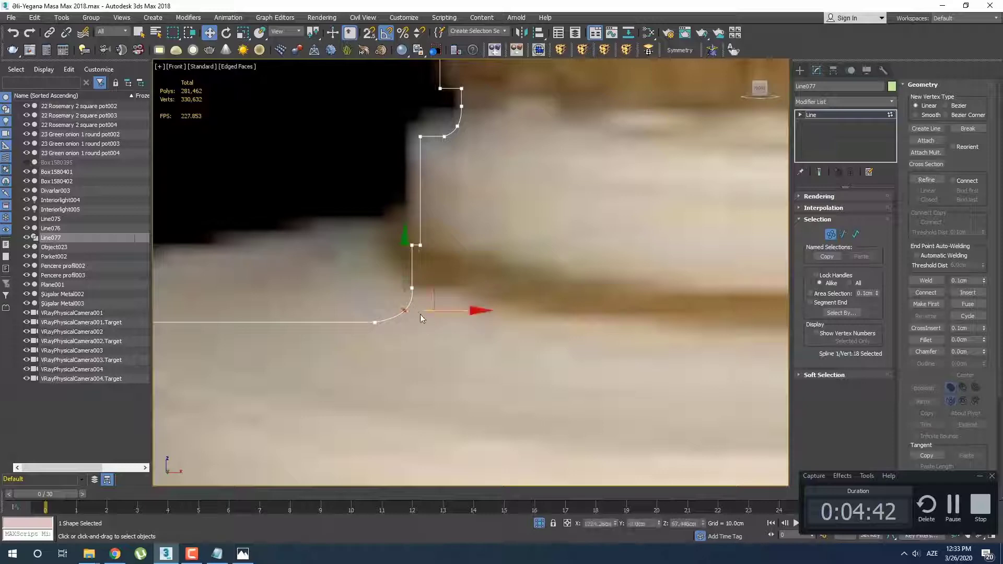
pyautogui.click(440, 321)
# Convert the middle vertex of the corner on the base's top tier to Smooth and nudge it slightly to round the edge
pyautogui.scroll(-4, 397, 352)
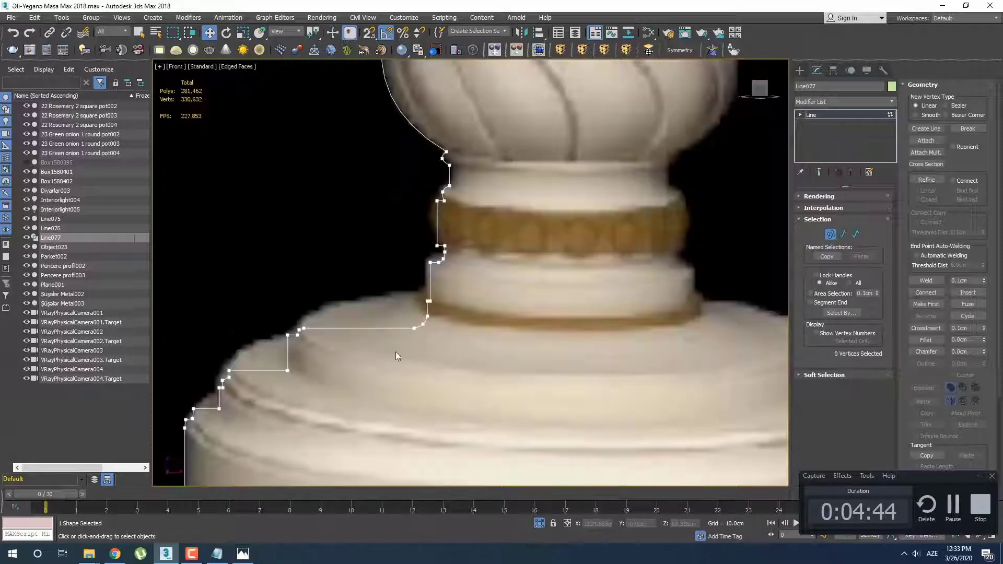
pyautogui.scroll(5, 324, 282)
pyautogui.click(387, 206)
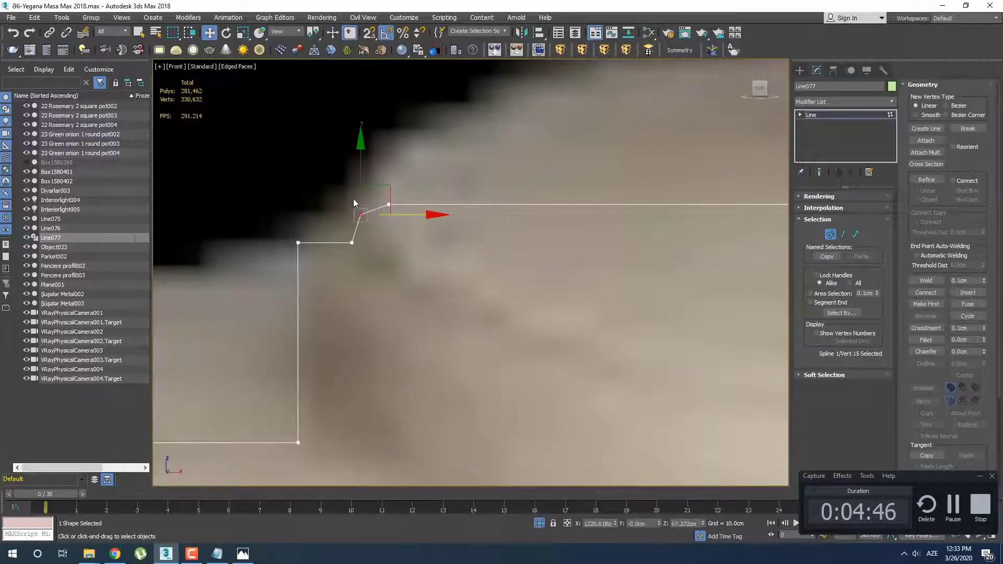
pyautogui.rightClick(353, 199)
pyautogui.click(335, 145)
pyautogui.scroll(2, 408, 220)
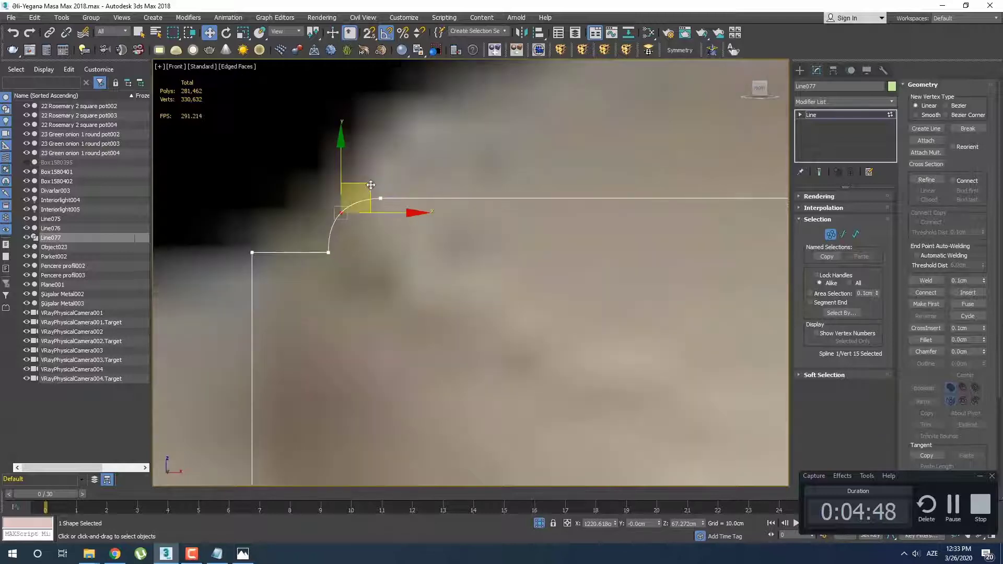
pyautogui.moveTo(372, 185); pyautogui.dragTo(370, 183)
pyautogui.moveTo(378, 234); pyautogui.dragTo(451, 175, button='middle')
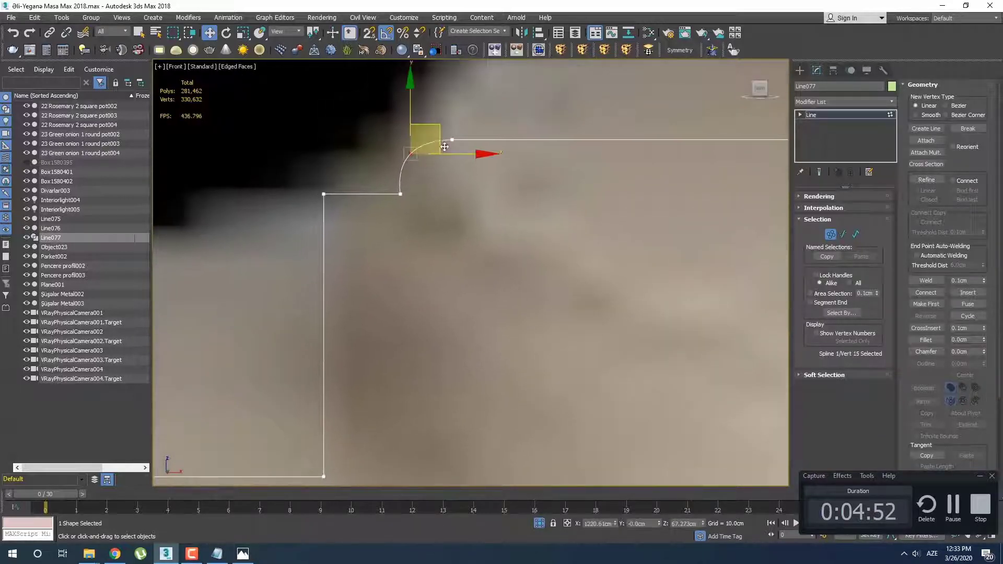
pyautogui.click(451, 172)
pyautogui.scroll(-5, 434, 194)
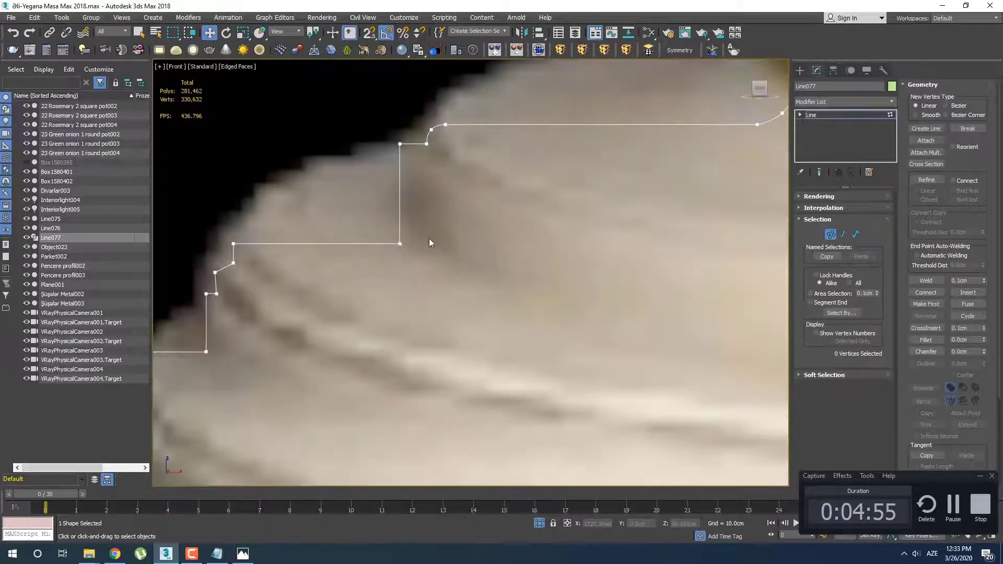
# Convert the middle vertex of the corner on the base's second tier to Smooth and nudge it slightly inward
pyautogui.moveTo(389, 257); pyautogui.dragTo(422, 245, button='middle')
pyautogui.click(432, 233)
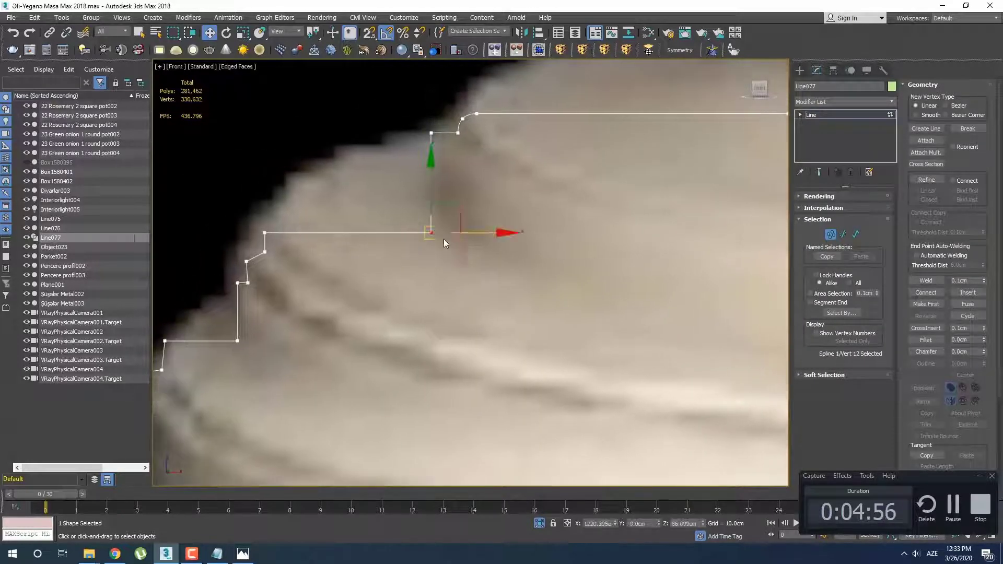
pyautogui.click(316, 272)
pyautogui.moveTo(287, 265); pyautogui.dragTo(450, 280, button='middle')
pyautogui.scroll(4, 451, 280)
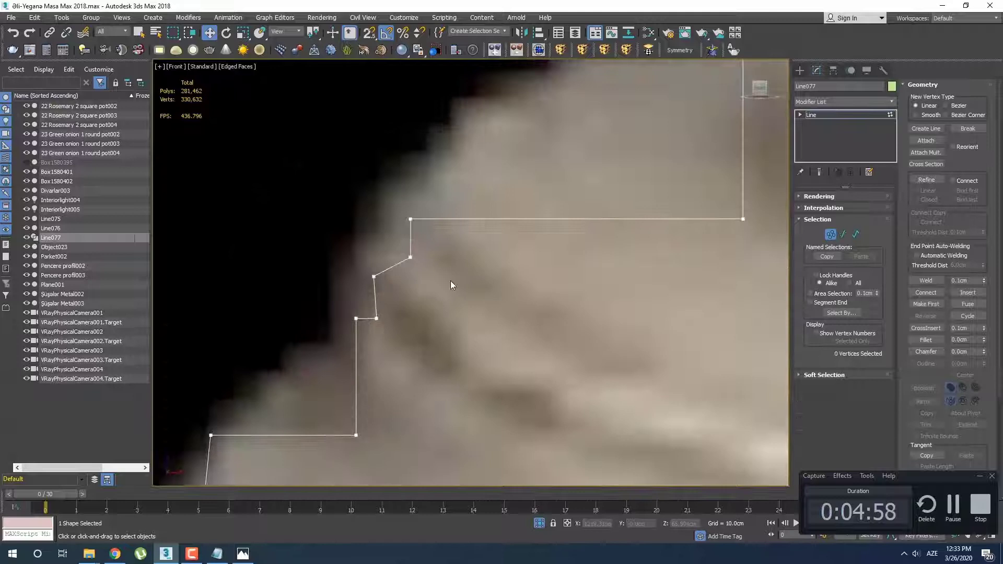
pyautogui.rightClick(362, 268)
pyautogui.click(335, 222)
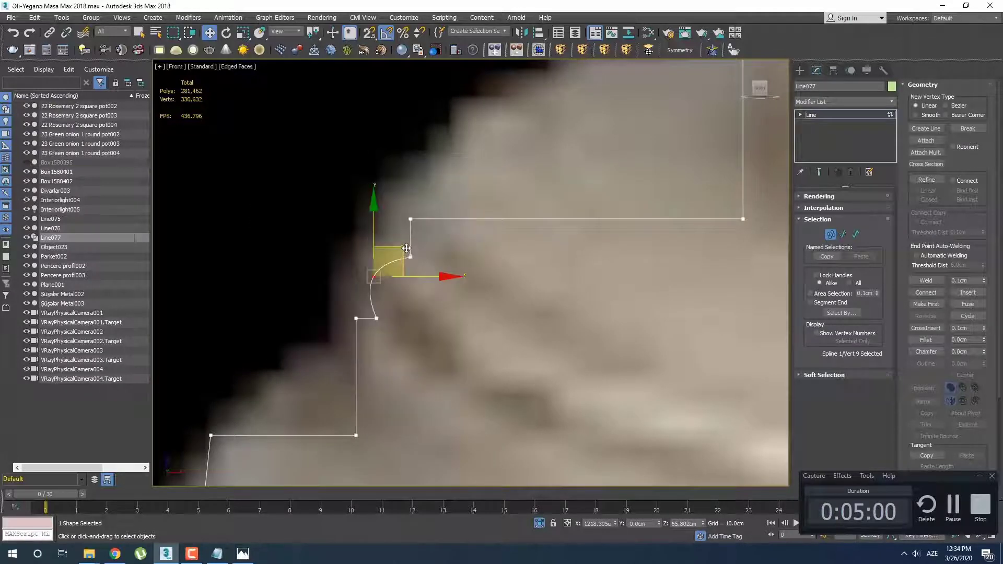
pyautogui.click(420, 325)
pyautogui.scroll(-4, 419, 303)
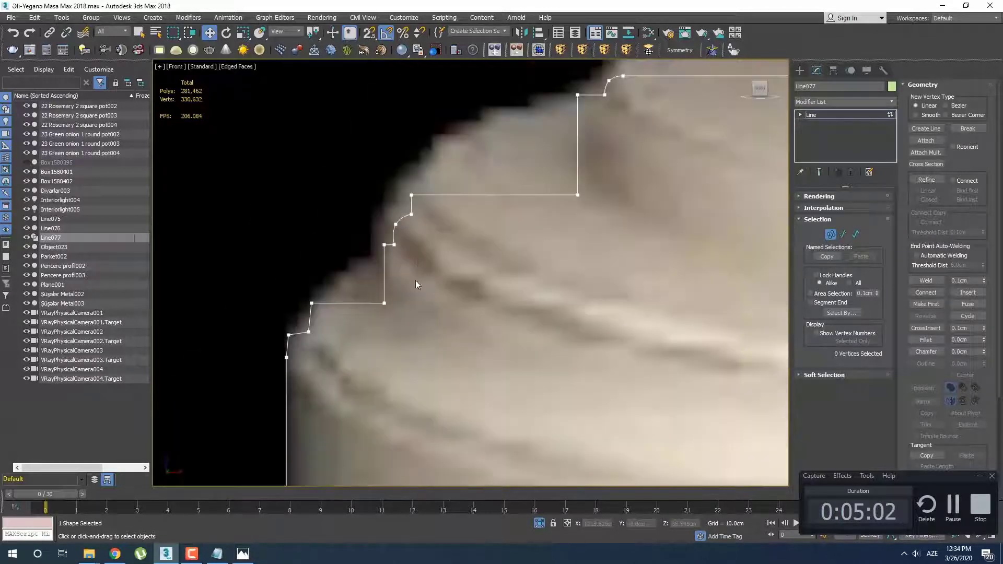
# Convert the middle vertex of the corner on the base's lowest tier to Smooth and move it slightly down and inward
pyautogui.moveTo(405, 303); pyautogui.dragTo(434, 224, button='middle')
pyautogui.scroll(4, 326, 261)
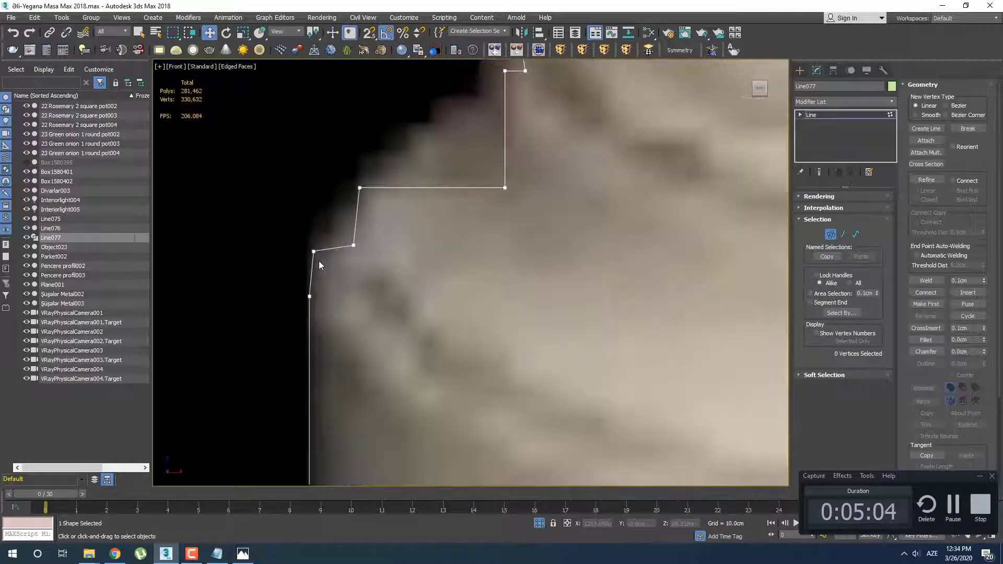
pyautogui.moveTo(319, 261); pyautogui.dragTo(396, 245)
pyautogui.rightClick(295, 231)
pyautogui.click(281, 180)
pyautogui.click(391, 275)
# Move the inner end vertex of the lowest tier's rounded corner slightly up and inward, and fine-tune the corner's middle vertex
pyautogui.click(354, 246)
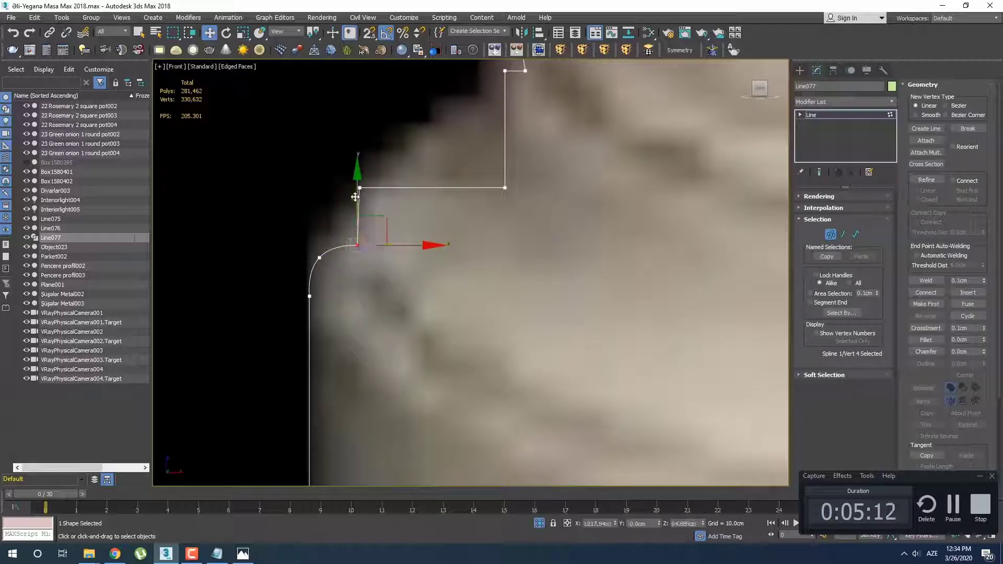
pyautogui.moveTo(357, 195); pyautogui.dragTo(358, 192)
pyautogui.moveTo(396, 244); pyautogui.dragTo(398, 244)
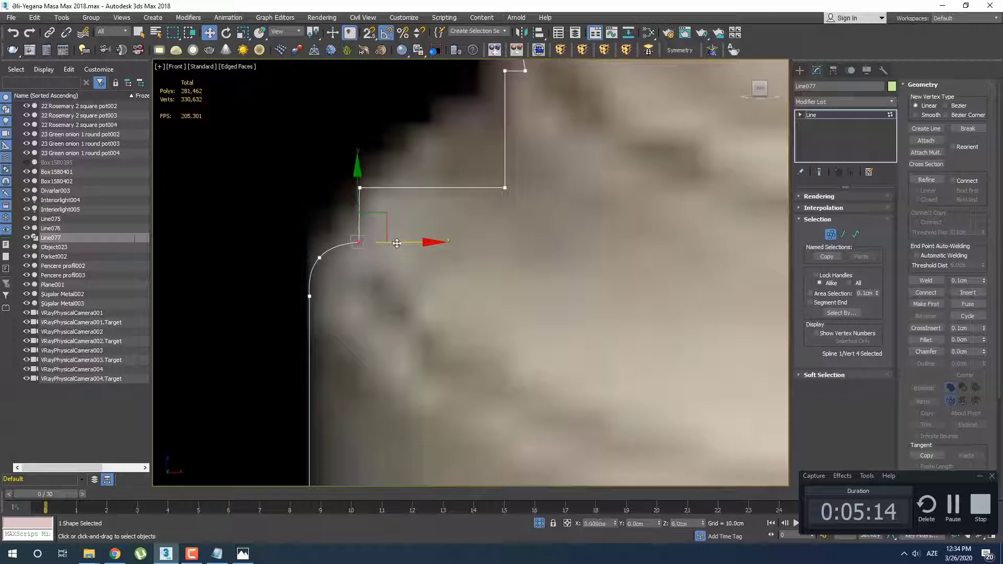
pyautogui.click(391, 263)
pyautogui.click(319, 257)
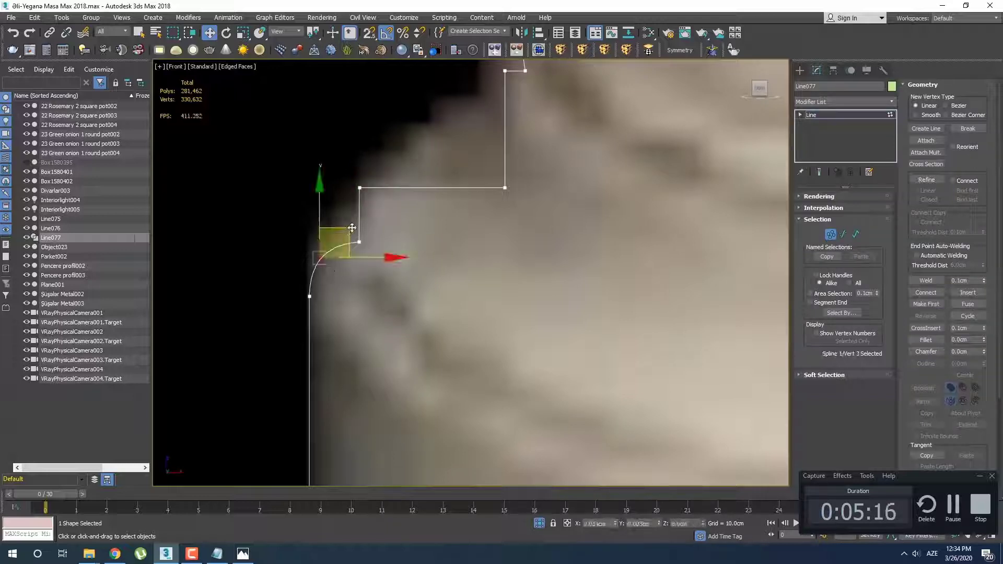
pyautogui.click(356, 280)
pyautogui.scroll(-5, 370, 294)
pyautogui.moveTo(374, 331); pyautogui.dragTo(355, 262, button='middle')
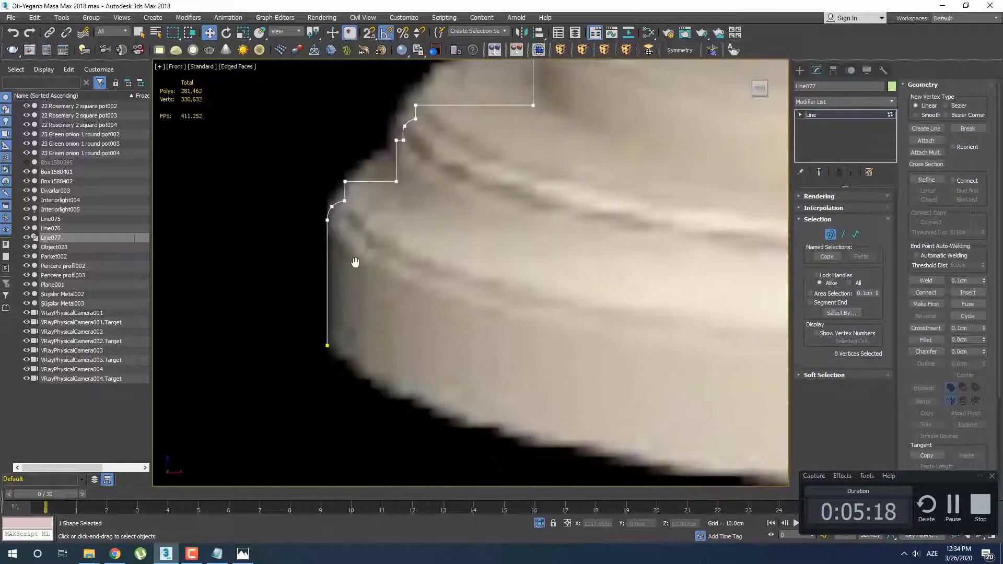
# Apply a Lathe modifier to the finished leg profile line
pyautogui.scroll(-8, 353, 360)
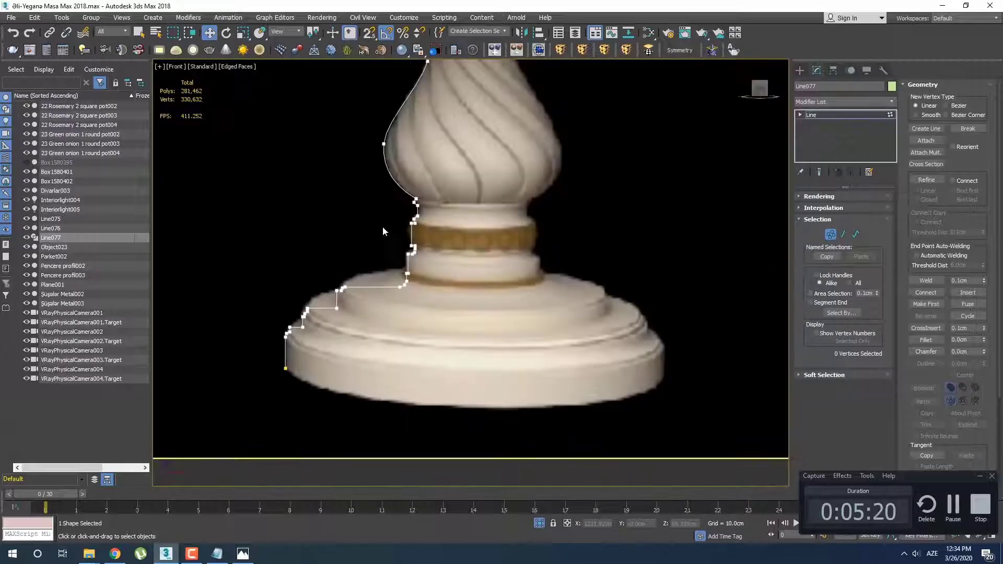
pyautogui.moveTo(421, 247); pyautogui.dragTo(431, 265, button='middle')
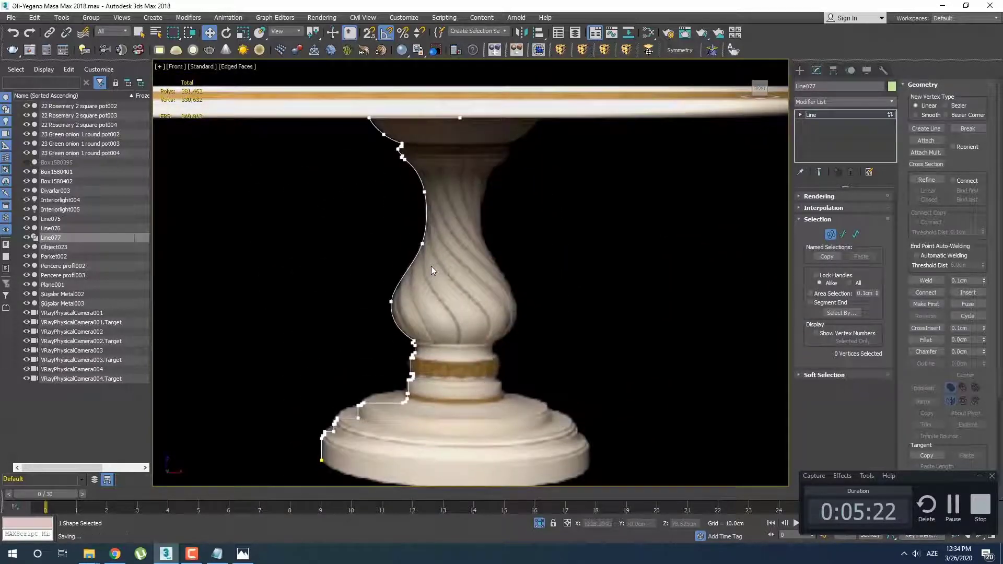
pyautogui.click(834, 102)
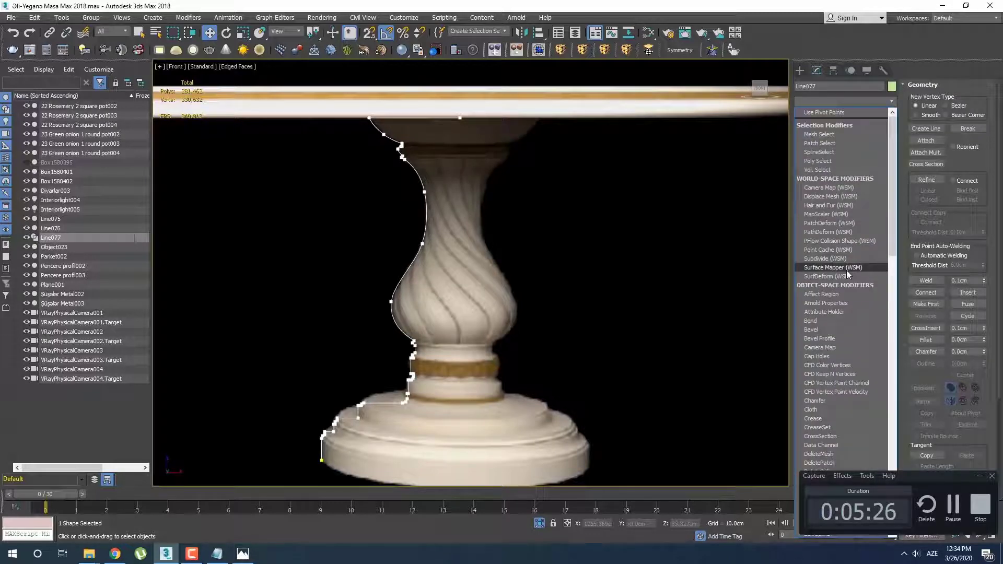
pyautogui.press('l')
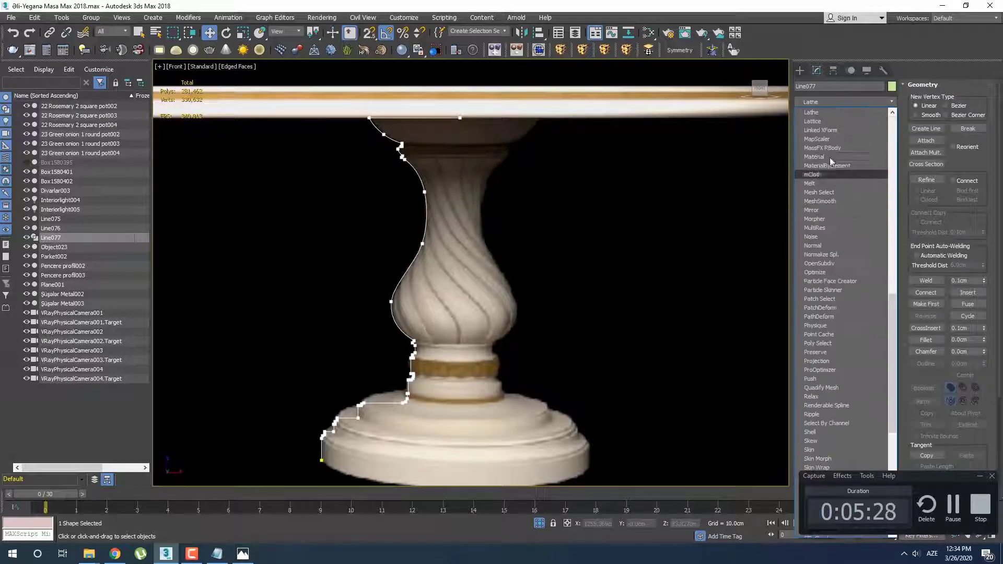
pyautogui.click(821, 112)
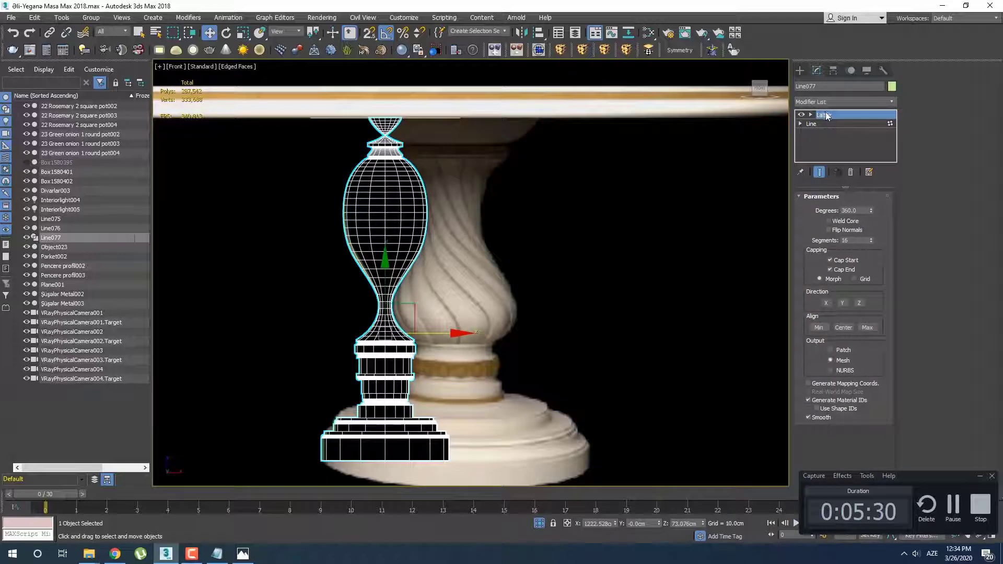
# Move the Lathe axis horizontally to the centre of the reference leg so the revolved shape matches its width
pyautogui.press('1')
pyautogui.moveTo(446, 334); pyautogui.dragTo(515, 345)
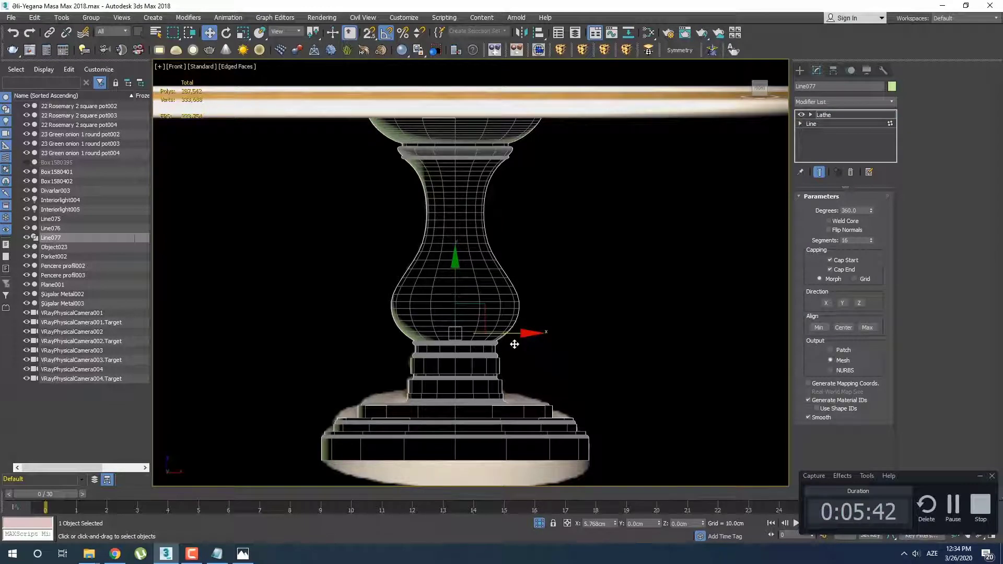
pyautogui.moveTo(501, 245); pyautogui.dragTo(510, 251, button='middle')
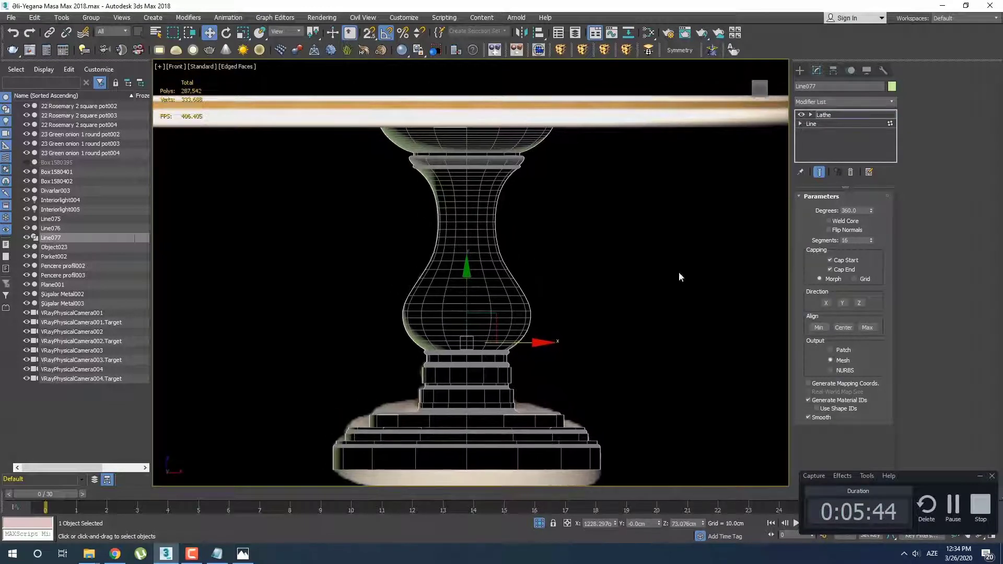
# Return to the base line with the lathed end result shown and raise its interpolation steps to 12
pyautogui.click(808, 125)
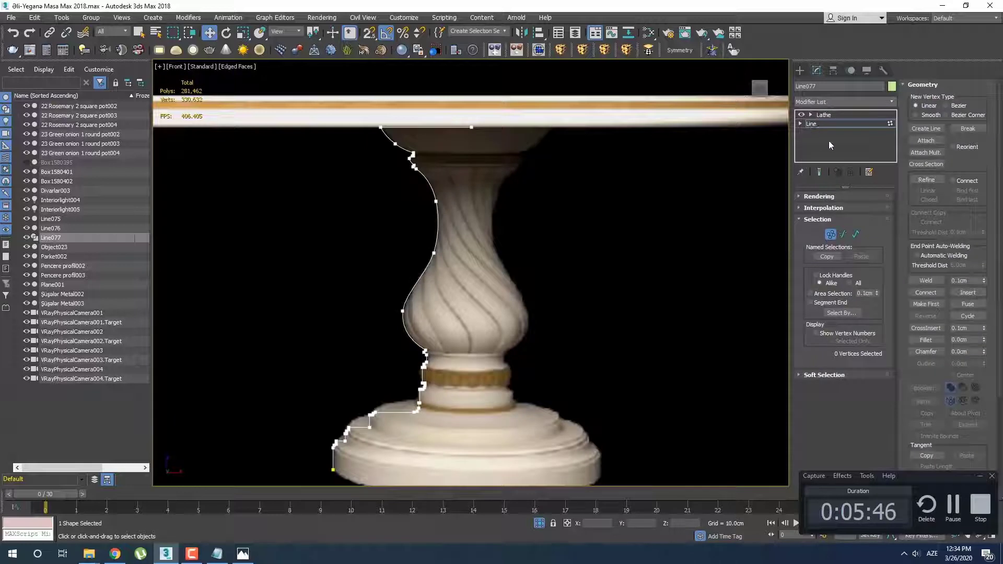
pyautogui.click(819, 173)
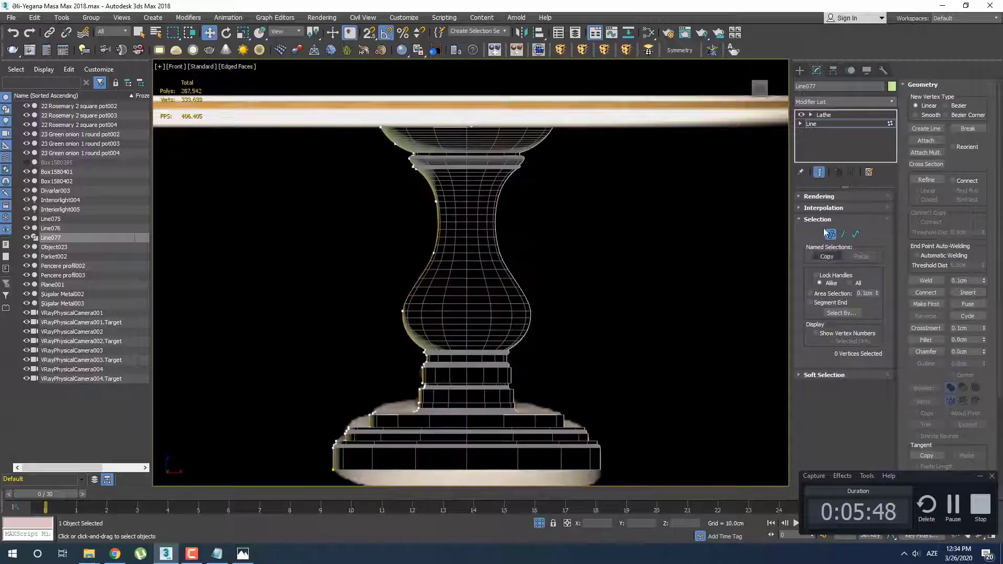
pyautogui.click(823, 208)
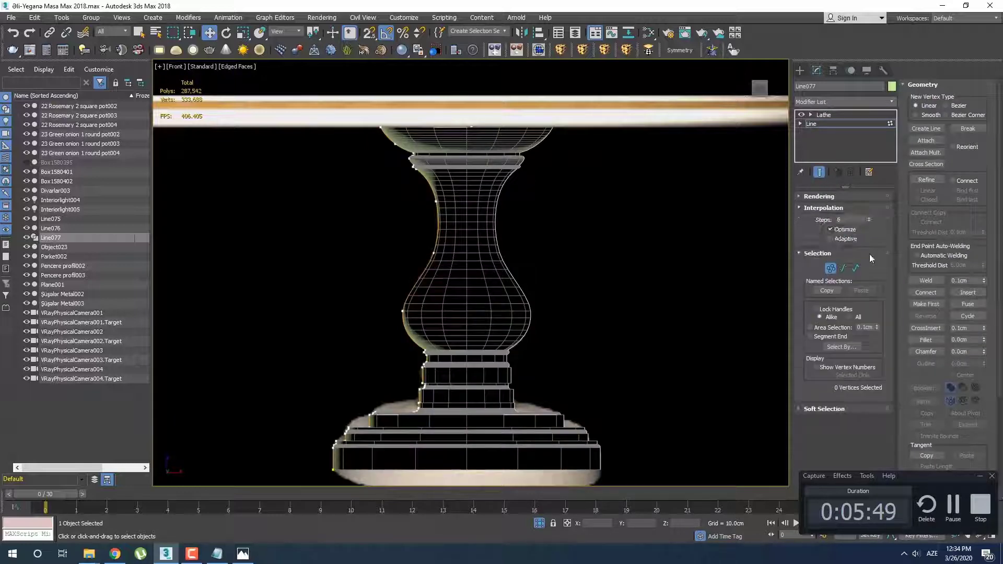
pyautogui.click(868, 217)
pyautogui.click(869, 217)
pyautogui.click(869, 216)
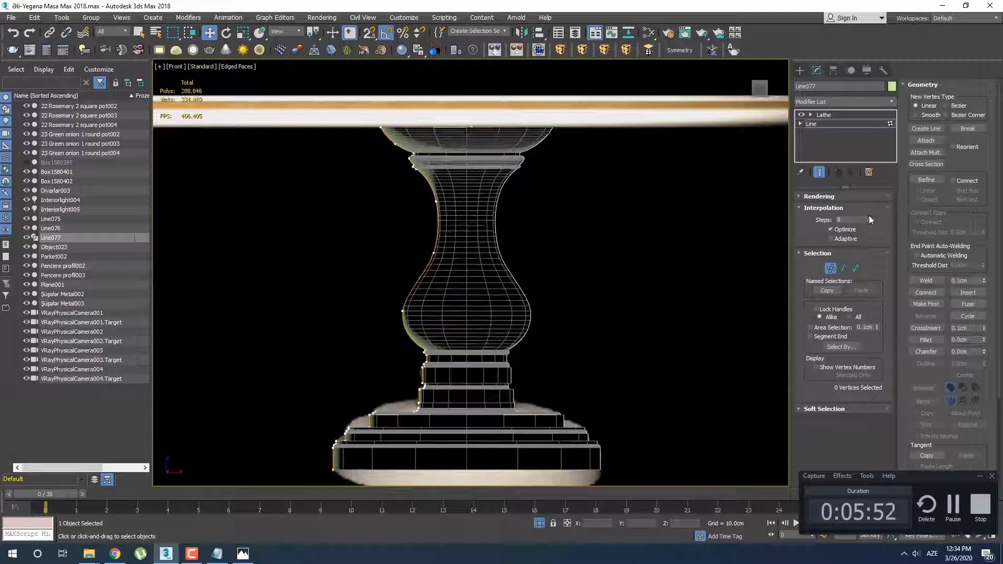
pyautogui.click(869, 216)
pyautogui.click(870, 217)
pyautogui.click(870, 216)
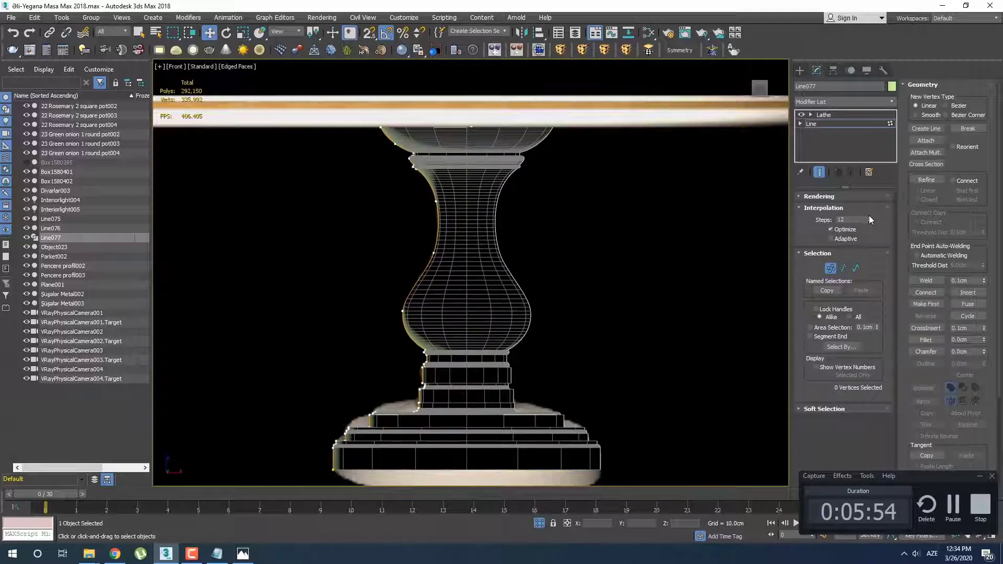
# Inspect the lathed leg in a perspective view and set the line's interpolation steps to 15
pyautogui.scroll(4, 540, 233)
pyautogui.press('p')
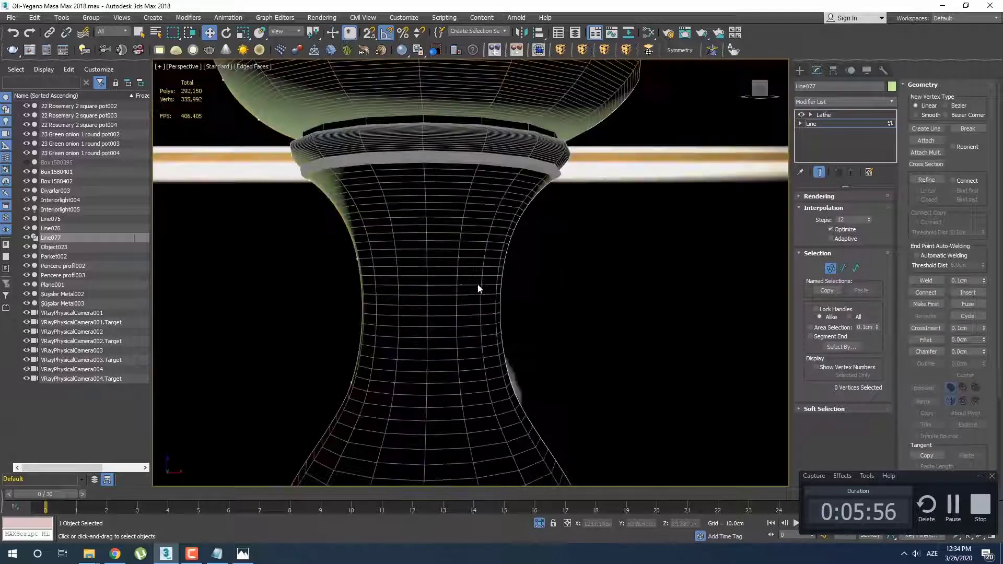
pyautogui.keyDown('alt'); pyautogui.moveTo(477, 283); pyautogui.dragTo(467, 240, button='middle'); pyautogui.keyUp('alt')
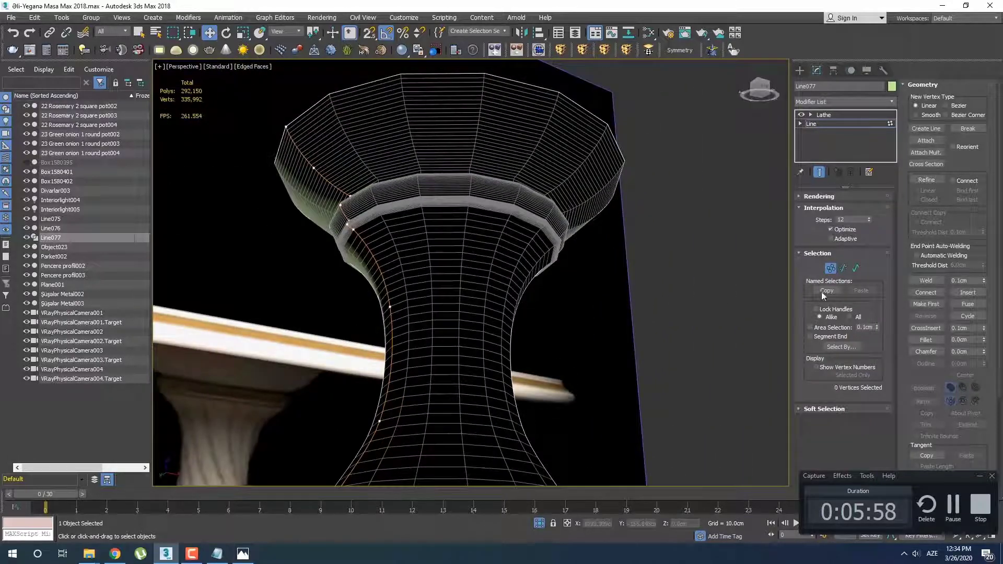
pyautogui.doubleClick(863, 220)
pyautogui.write('15')
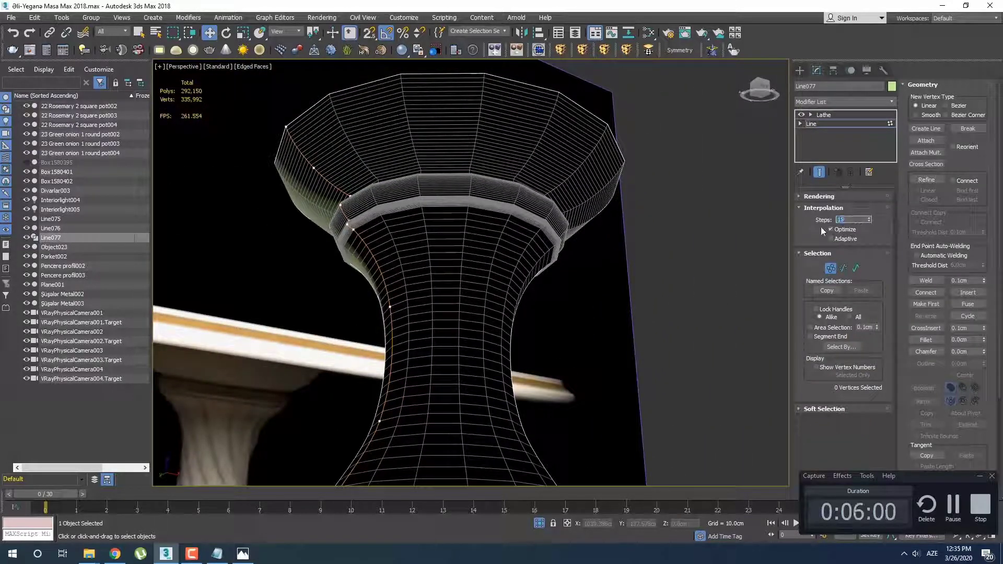
pyautogui.press('Return')
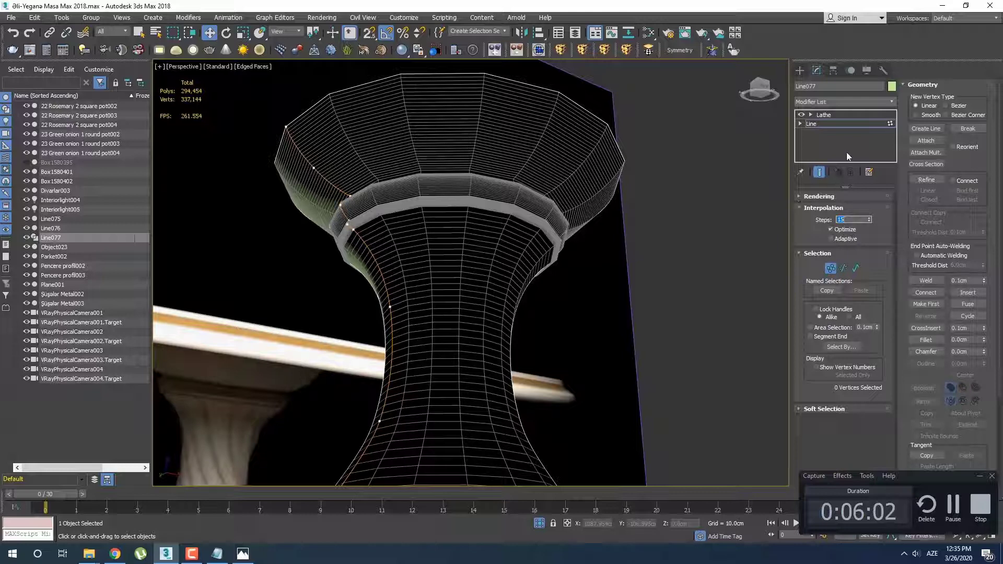
# Set the Lathe modifier's segments to 80, trying 30 and 50 first
pyautogui.click(829, 114)
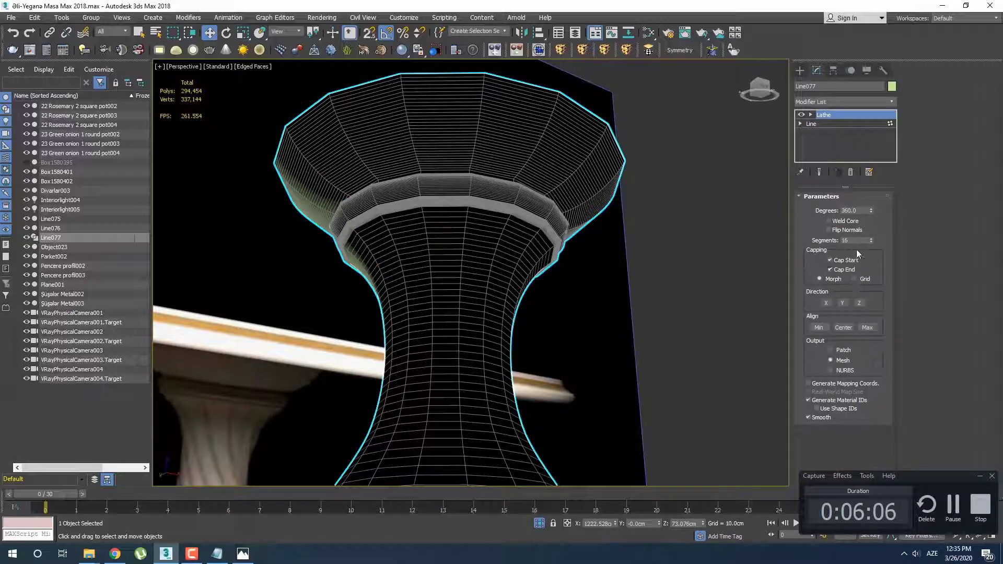
pyautogui.write('30')
pyautogui.press('Return')
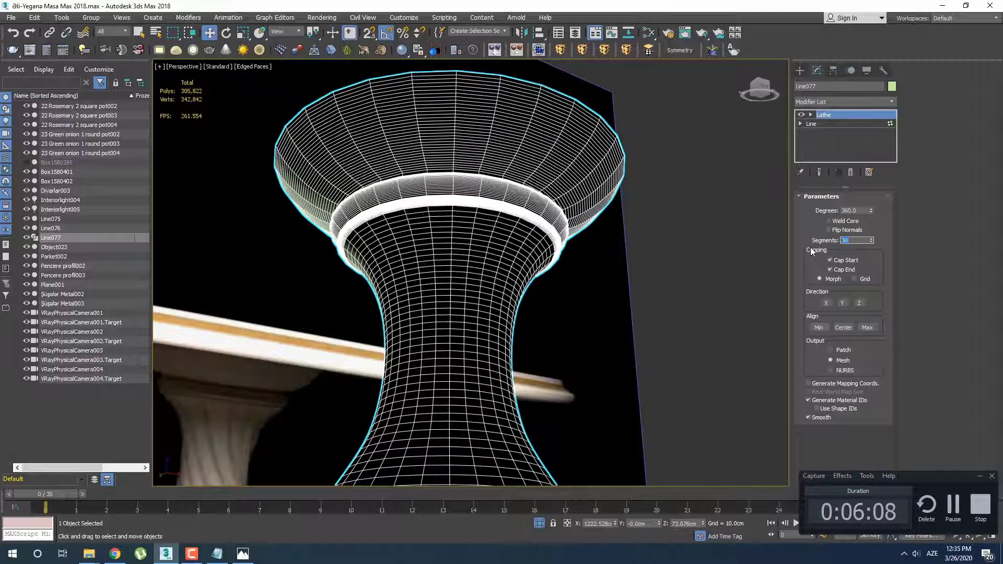
pyautogui.write('50')
pyautogui.press('Return')
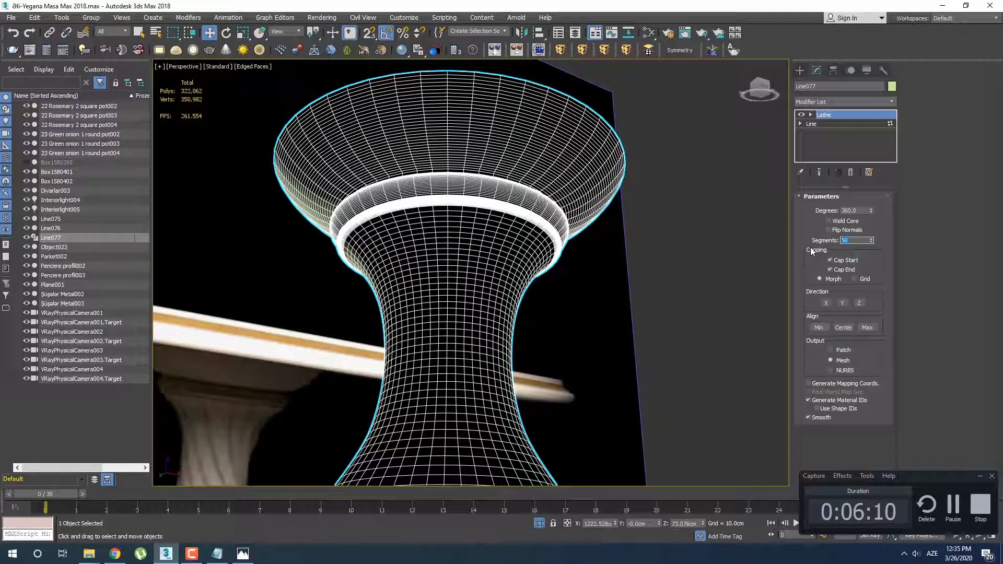
pyautogui.write('80')
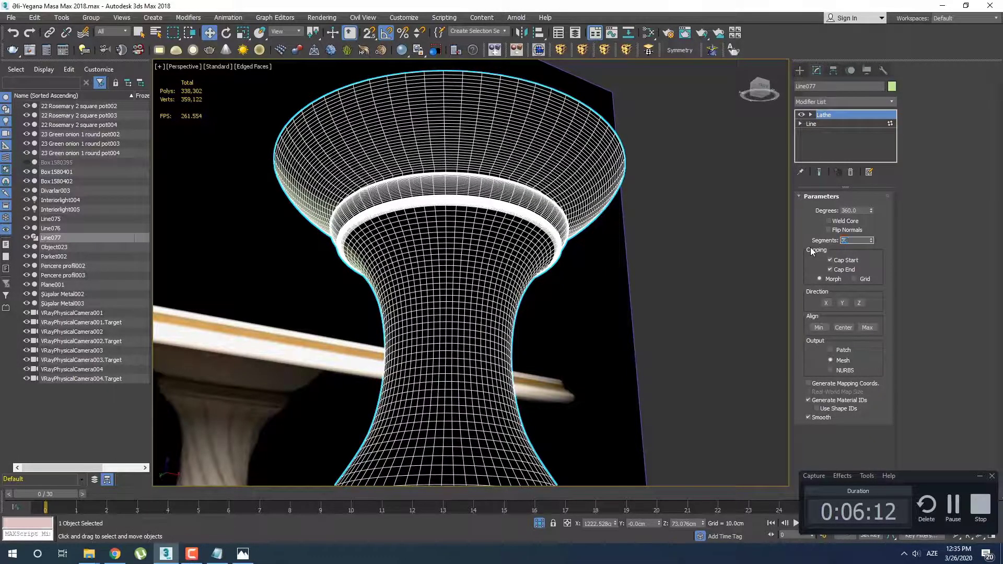
pyautogui.press('Return')
# Add a Normal modifier above the Lathe to flip the leg's inward-facing surfaces
pyautogui.moveTo(544, 234); pyautogui.dragTo(541, 289, button='middle')
pyautogui.scroll(-4, 504, 292)
pyautogui.press('q')
pyautogui.press('F4')
pyautogui.press('F4')
pyautogui.click(855, 101)
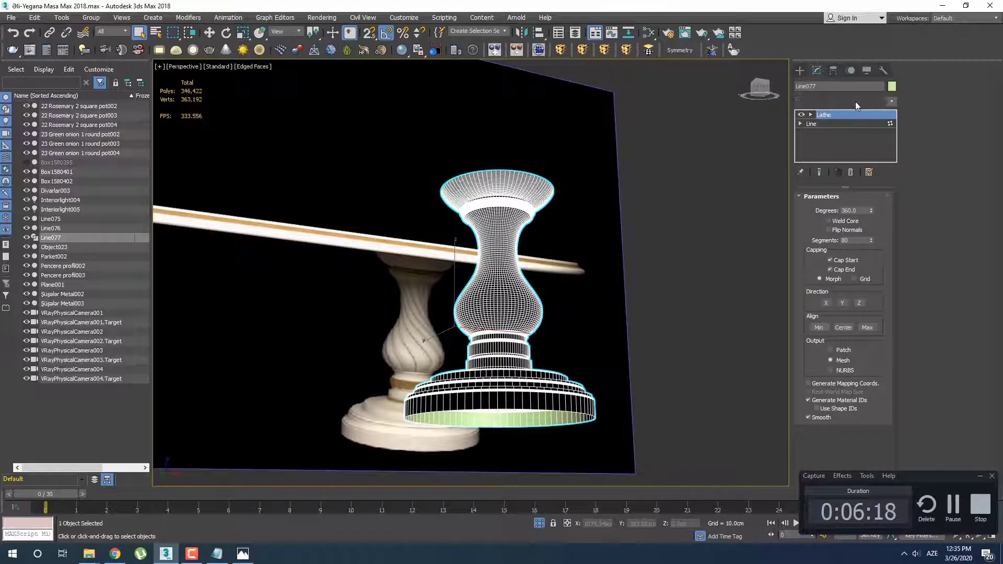
pyautogui.scroll(-10, 860, 312)
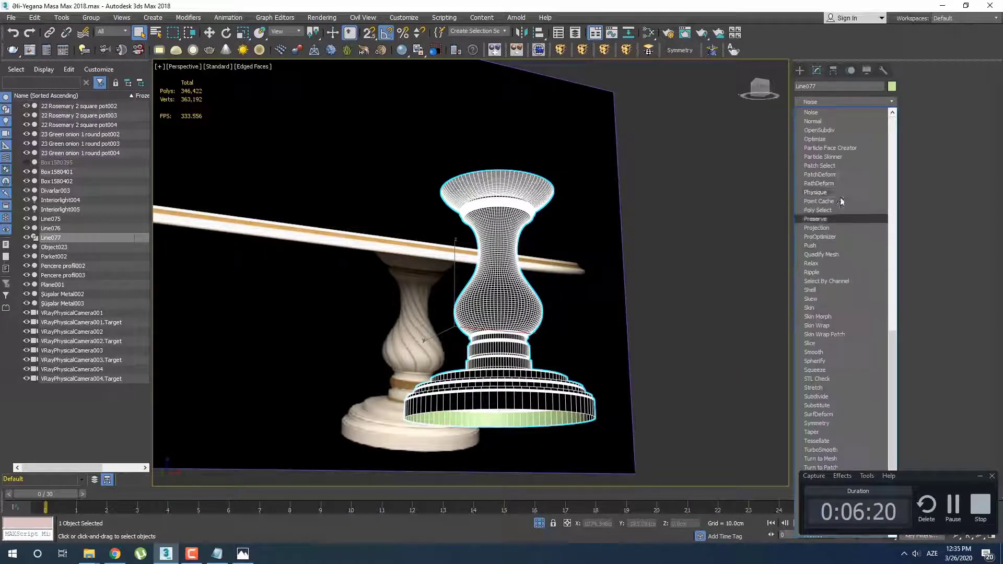
pyautogui.click(823, 119)
# Show the end result while at the Lathe level and set the Lathe segments to 20
pyautogui.moveTo(546, 311)
pyautogui.keyDown('alt'); pyautogui.mouseDown(button='middle')
pyautogui.moveTo(533, 310)
pyautogui.moveTo(683, 291)
pyautogui.mouseUp(button='middle'); pyautogui.keyUp('alt')
pyautogui.press('F4')
pyautogui.press('F4')
pyautogui.press('F4')
pyautogui.press('F4')
pyautogui.scroll(4, 529, 312)
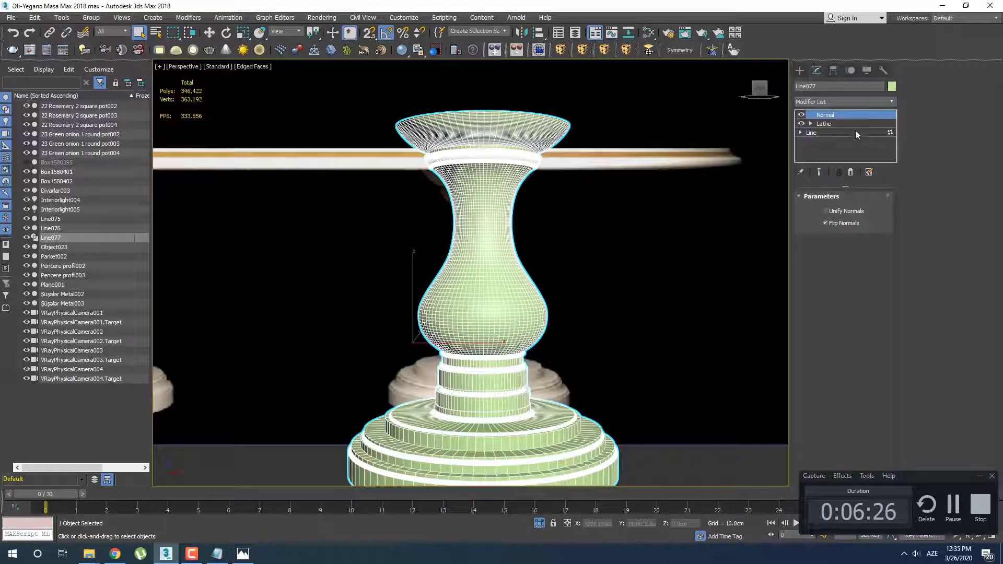
pyautogui.click(833, 124)
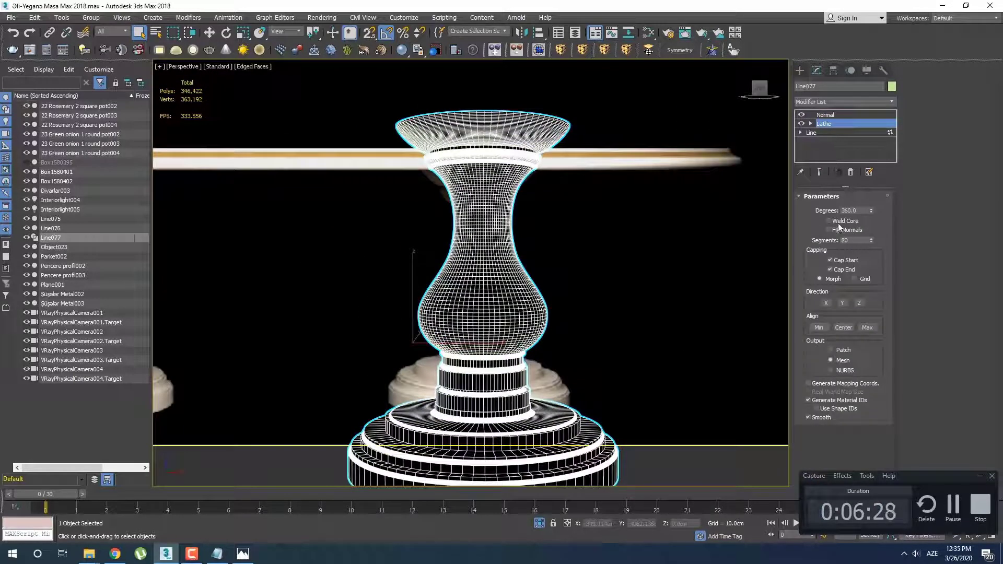
pyautogui.click(820, 172)
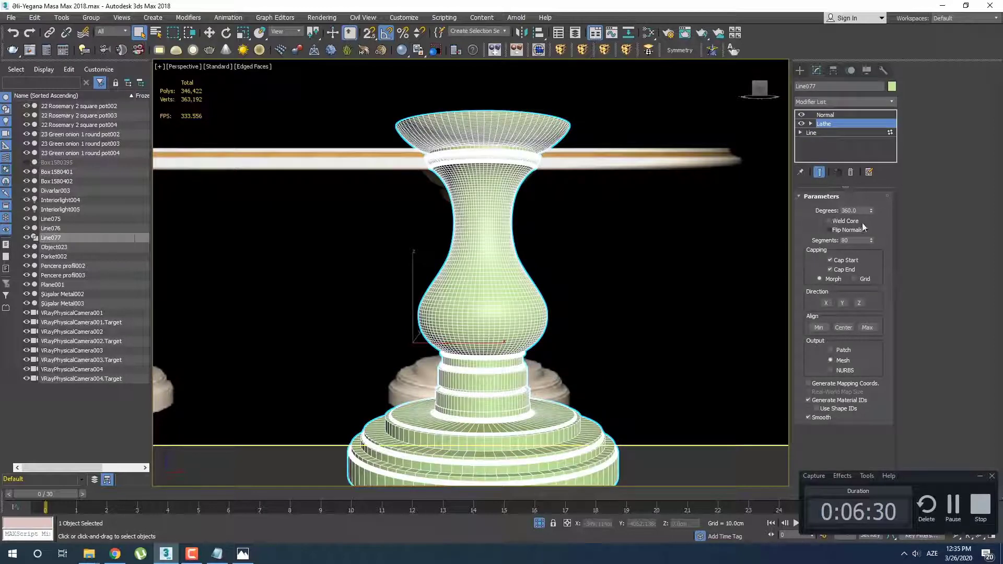
pyautogui.write('20')
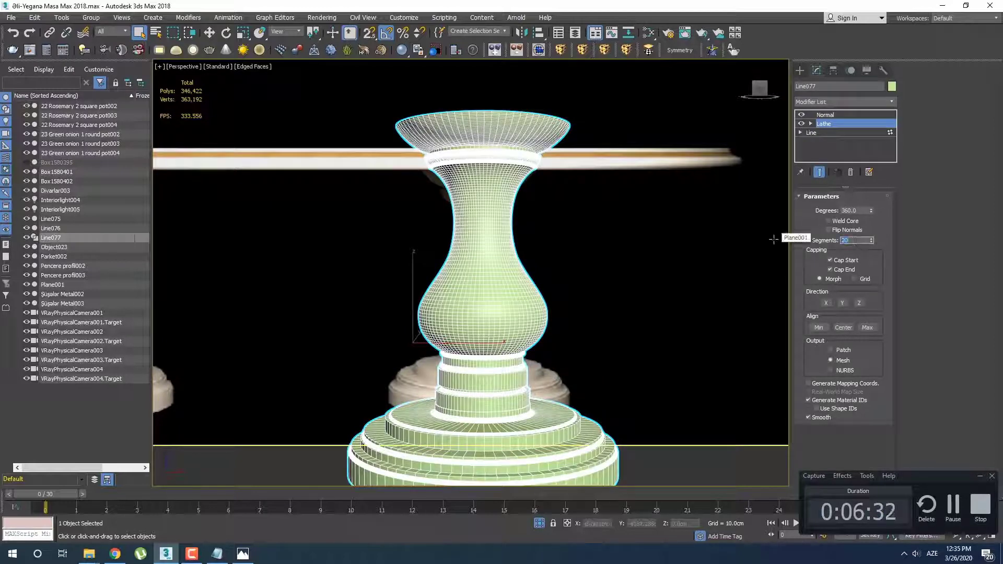
pyautogui.press('Return')
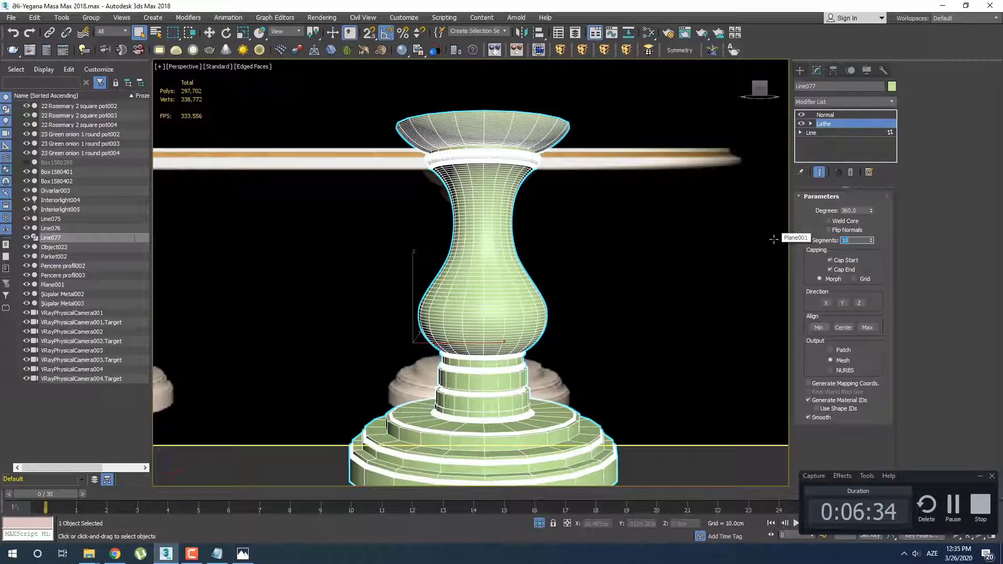
pyautogui.write('20')
pyautogui.press('Return')
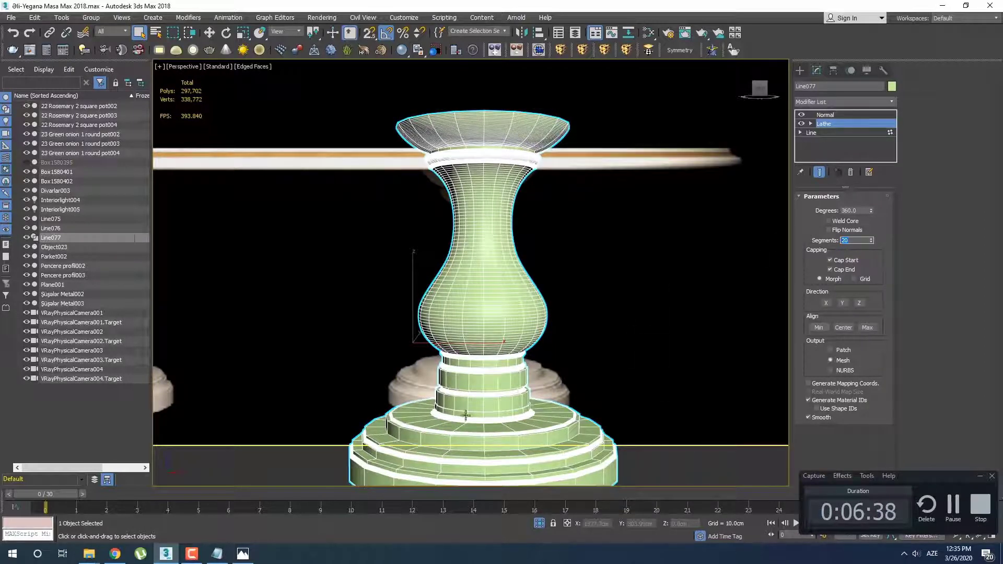
# Check the roundness of the leg's base in plain shading and set the Lathe segments to 50
pyautogui.moveTo(428, 370)
pyautogui.mouseDown(button='middle')
pyautogui.moveTo(435, 344)
pyautogui.moveTo(511, 349)
pyautogui.moveTo(454, 284)
pyautogui.moveTo(439, 308)
pyautogui.moveTo(495, 273)
pyautogui.moveTo(508, 344)
pyautogui.moveTo(510, 312)
pyautogui.mouseUp(button='middle')
pyautogui.scroll(2, 508, 349)
pyautogui.press('F4')
pyautogui.keyDown('alt'); pyautogui.moveTo(515, 358); pyautogui.dragTo(507, 379, button='middle'); pyautogui.keyUp('alt')
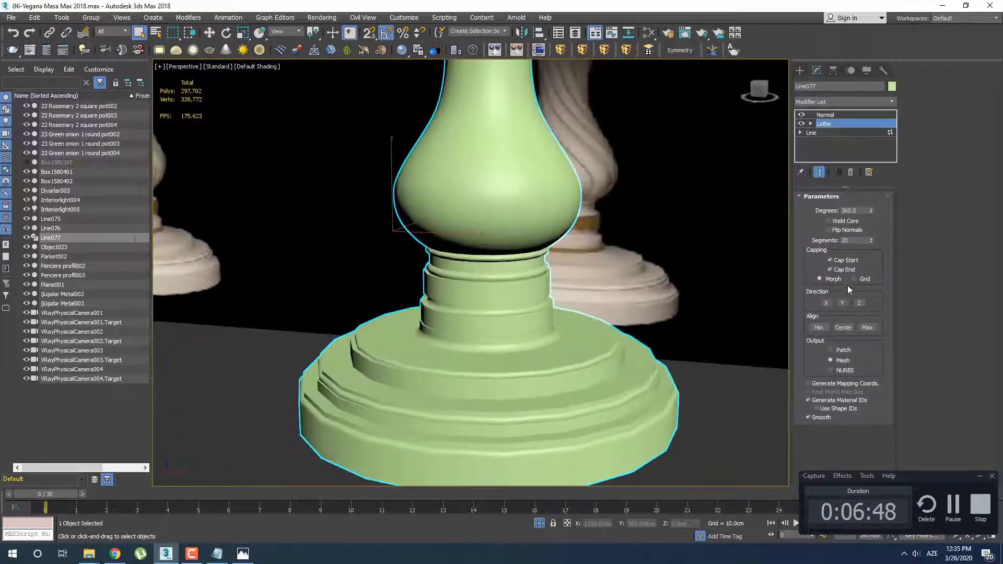
pyautogui.moveTo(850, 240); pyautogui.dragTo(826, 253)
pyautogui.write('50')
pyautogui.press('Return')
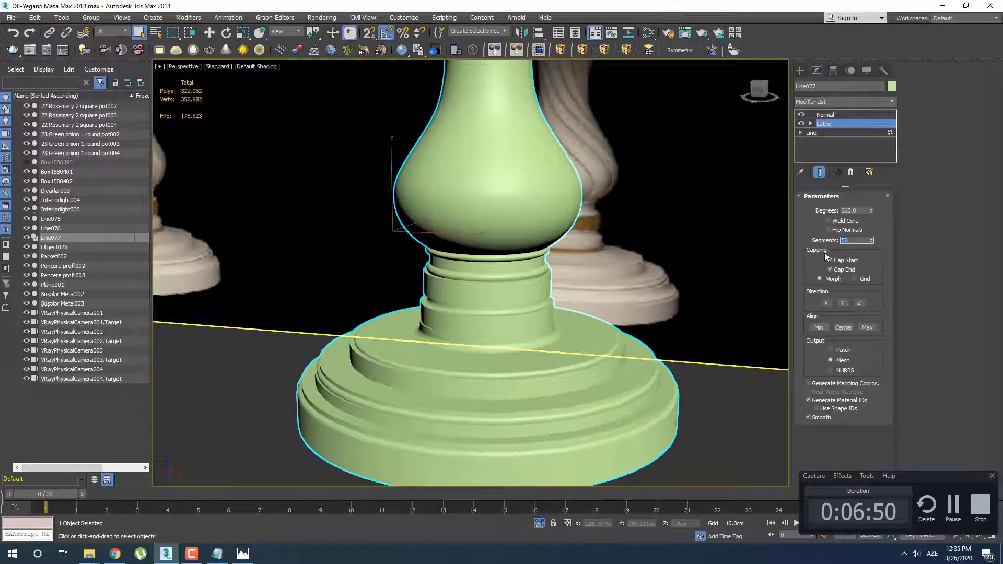
# Examine the shaded leg's neck rings, stepped base and bulb from several angles against the reference legs
pyautogui.scroll(-4, 657, 304)
pyautogui.moveTo(656, 304); pyautogui.dragTo(517, 312, button='middle')
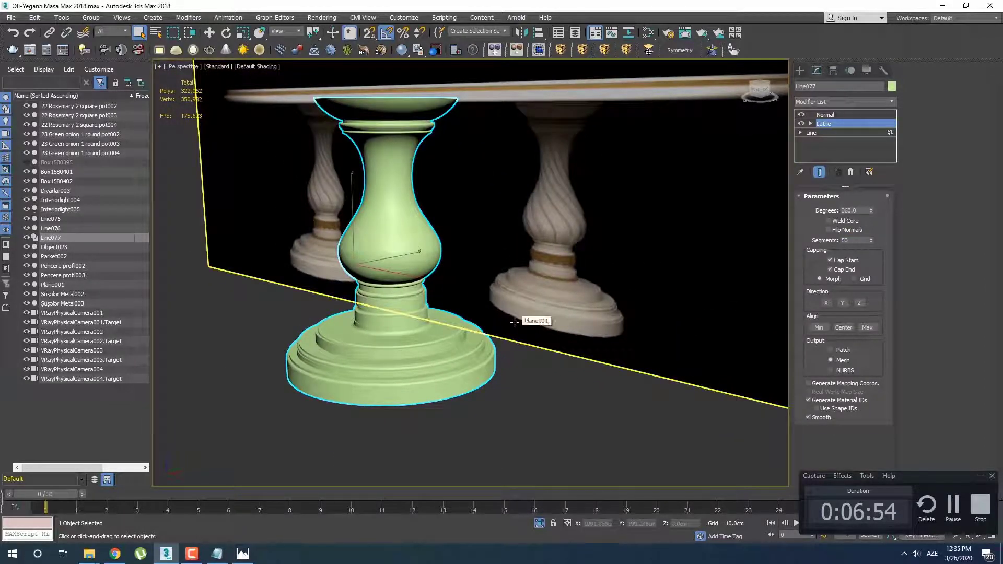
pyautogui.keyDown('alt'); pyautogui.moveTo(490, 339); pyautogui.dragTo(401, 304, button='middle'); pyautogui.keyUp('alt')
pyautogui.scroll(5, 399, 287)
pyautogui.scroll(6, 401, 303)
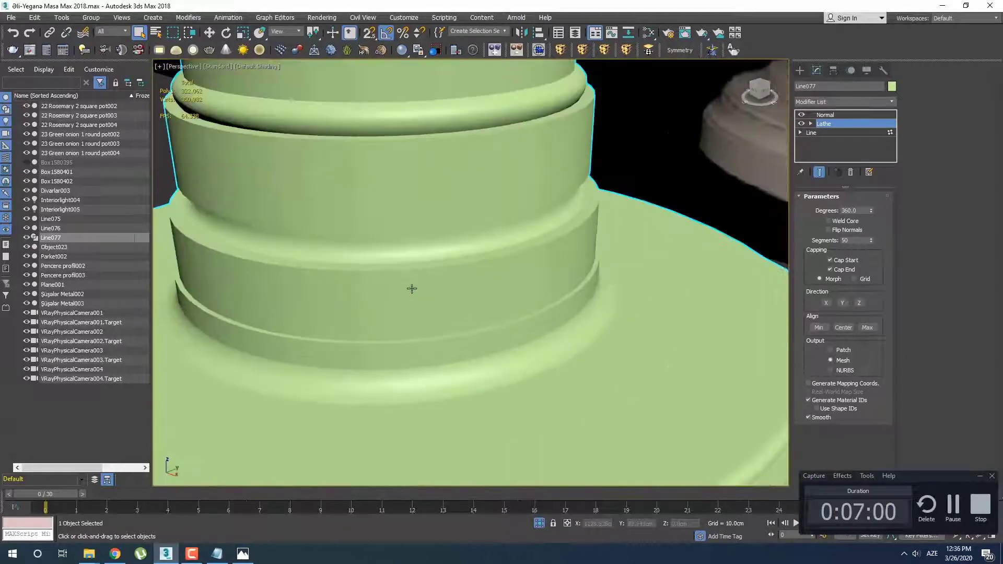
pyautogui.scroll(-5, 539, 249)
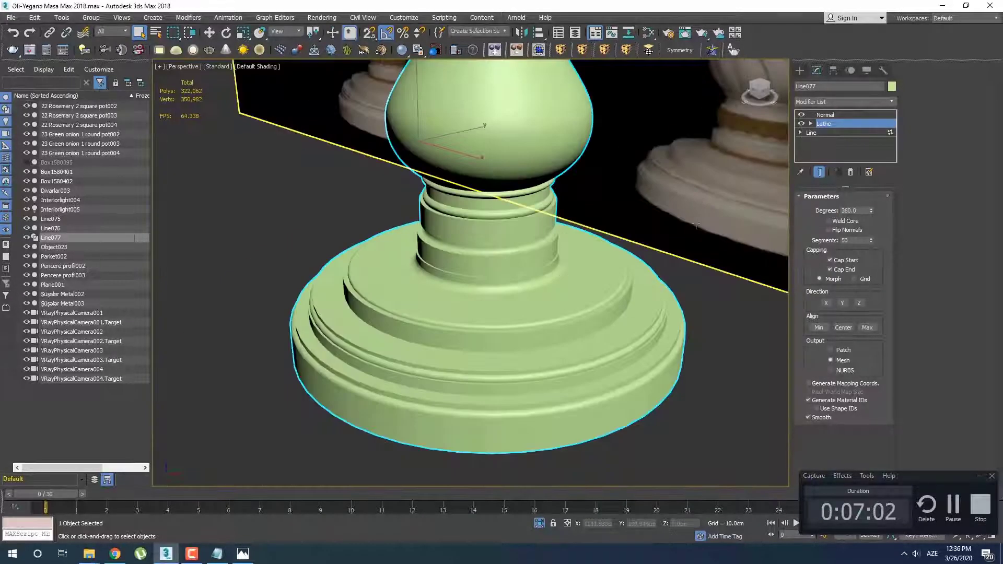
pyautogui.keyDown('alt'); pyautogui.moveTo(538, 249); pyautogui.dragTo(648, 210, button='middle'); pyautogui.keyUp('alt')
pyautogui.scroll(6, 366, 290)
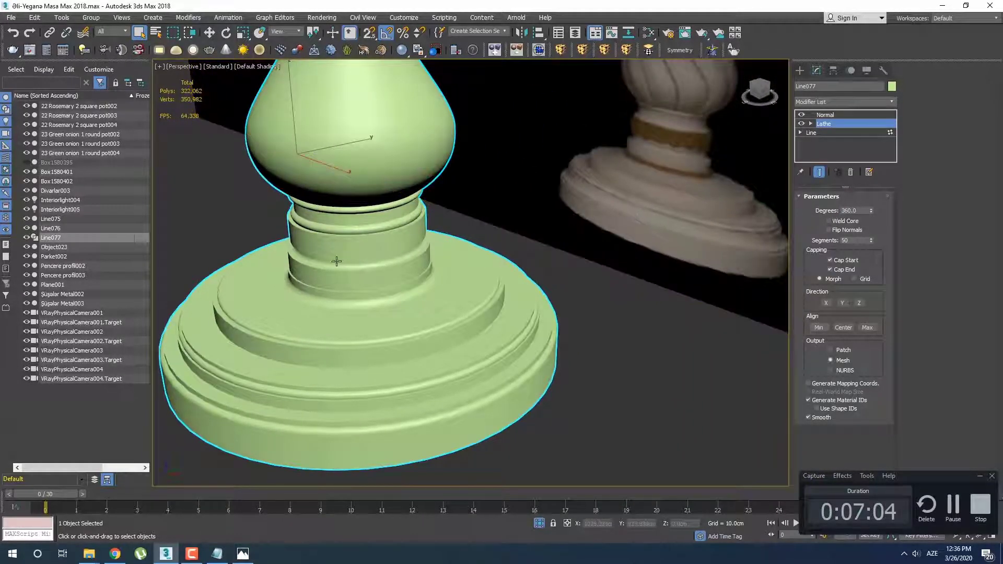
pyautogui.moveTo(365, 308); pyautogui.dragTo(496, 300, button='middle')
pyautogui.scroll(-5, 468, 242)
pyautogui.moveTo(495, 300); pyautogui.dragTo(475, 327, button='middle')
pyautogui.scroll(2, 427, 378)
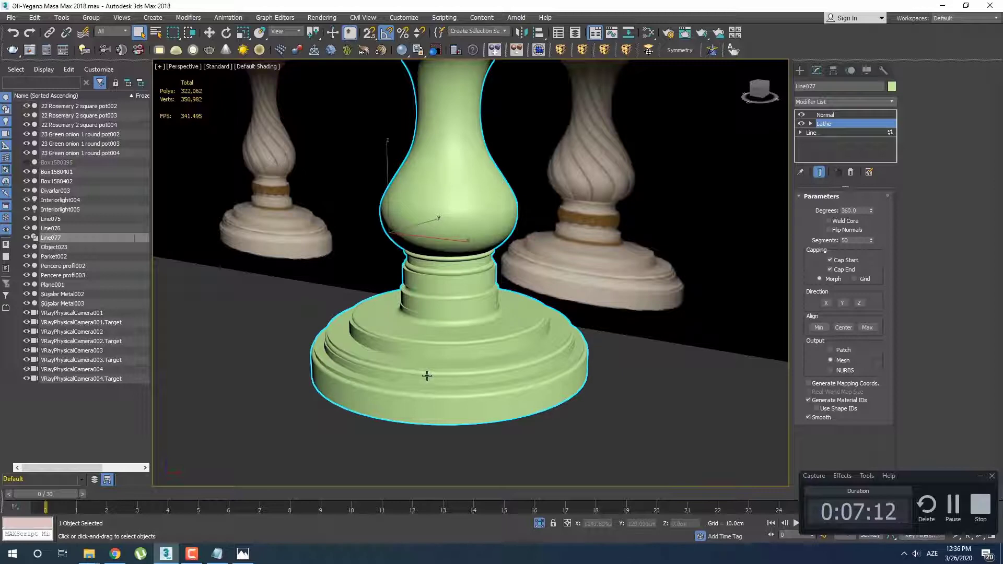
pyautogui.keyDown('alt'); pyautogui.moveTo(456, 300); pyautogui.dragTo(453, 285, button='middle'); pyautogui.keyUp('alt')
pyautogui.moveTo(454, 284); pyautogui.dragTo(450, 354, button='middle')
pyautogui.scroll(5, 456, 336)
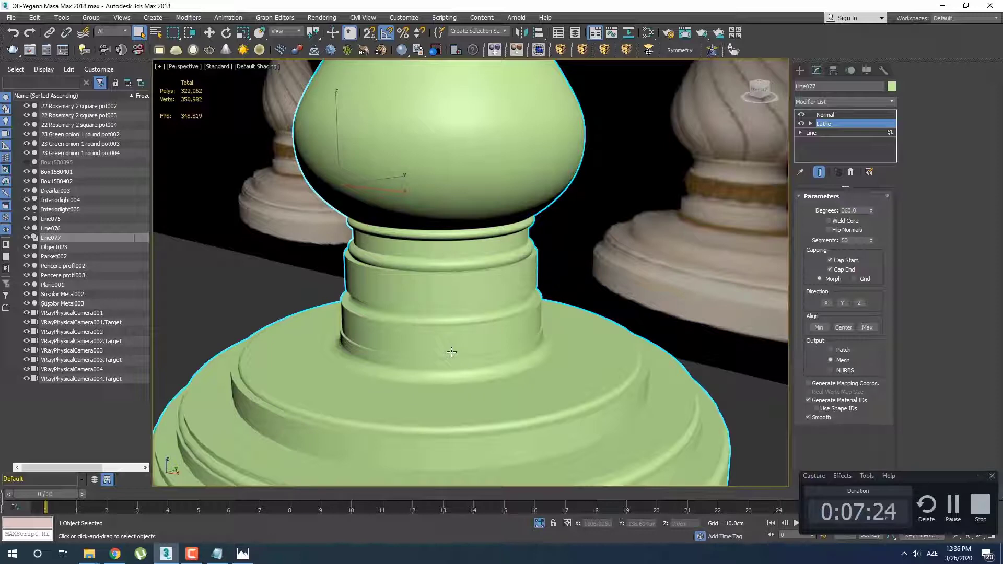
pyautogui.scroll(-5, 450, 352)
pyautogui.scroll(6, 403, 298)
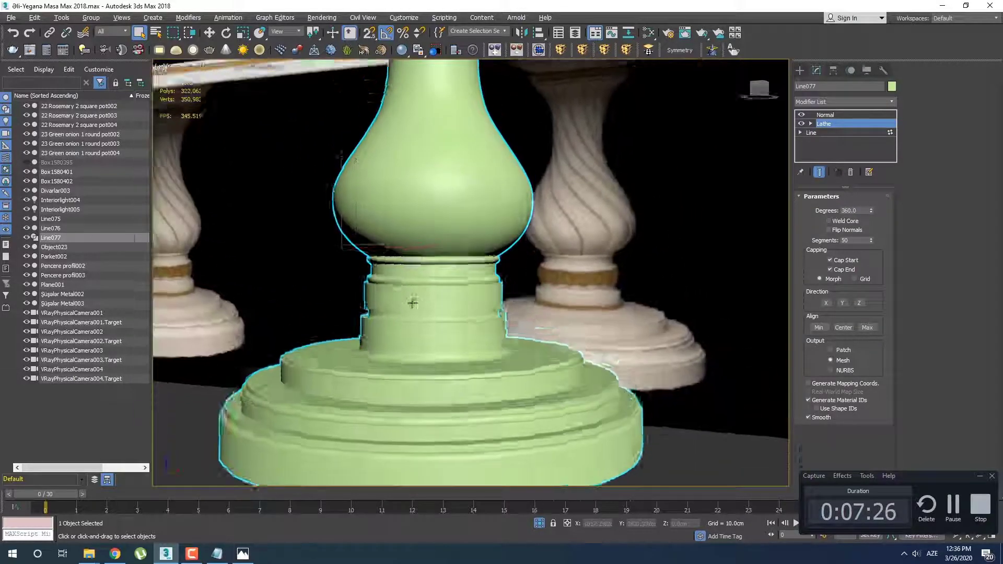
pyautogui.keyDown('alt'); pyautogui.moveTo(412, 304); pyautogui.dragTo(366, 325, button='middle'); pyautogui.keyUp('alt')
pyautogui.moveTo(580, 262); pyautogui.dragTo(454, 318, button='middle')
pyautogui.scroll(-4, 455, 318)
pyautogui.moveTo(454, 318); pyautogui.dragTo(517, 317, button='middle')
# Display edged faces on the leg and reduce the Lathe segments to 20
pyautogui.press('F4')
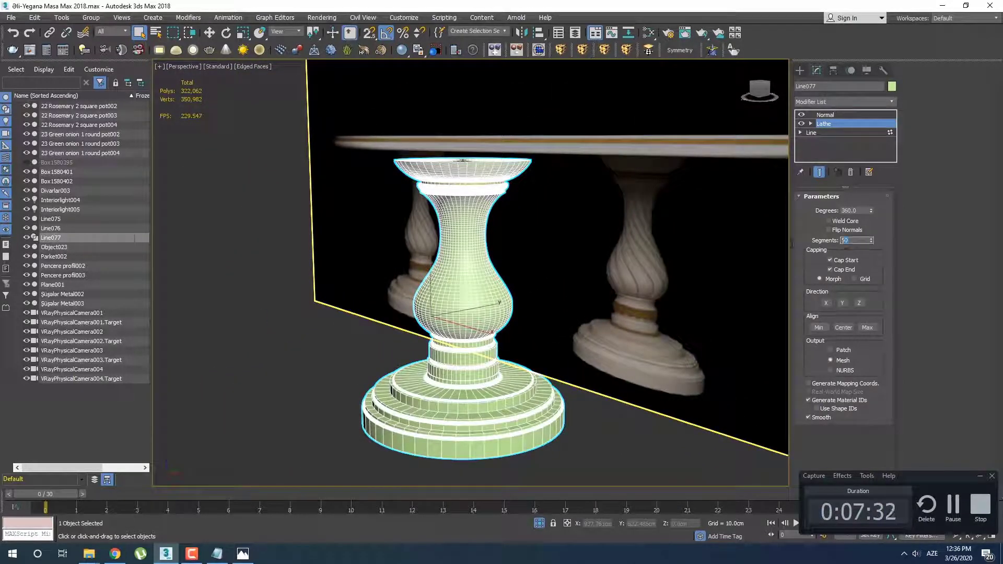
pyautogui.write('20')
pyautogui.press('Return')
pyautogui.scroll(4, 649, 287)
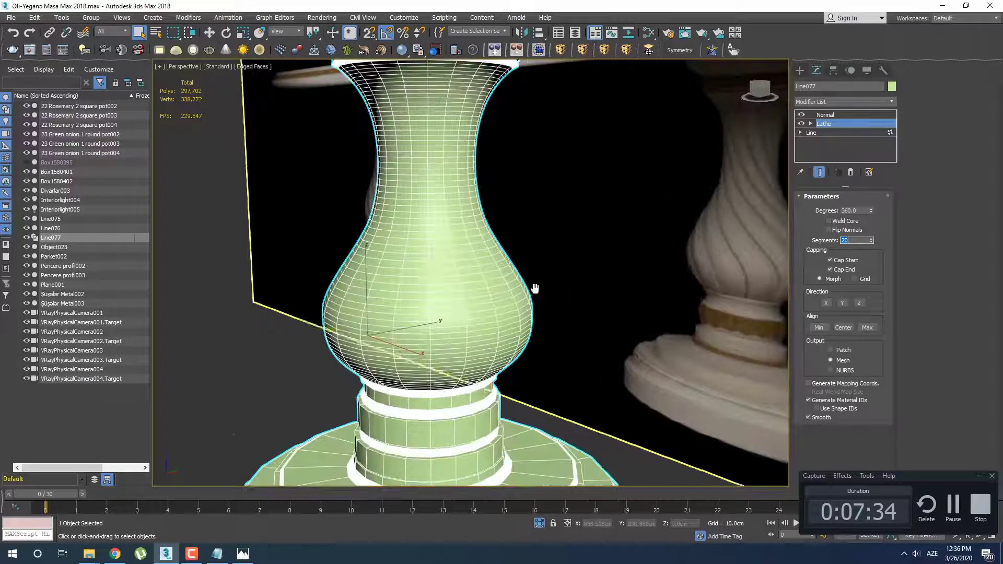
pyautogui.keyDown('alt'); pyautogui.moveTo(353, 375); pyautogui.dragTo(357, 364, button='middle'); pyautogui.keyUp('alt')
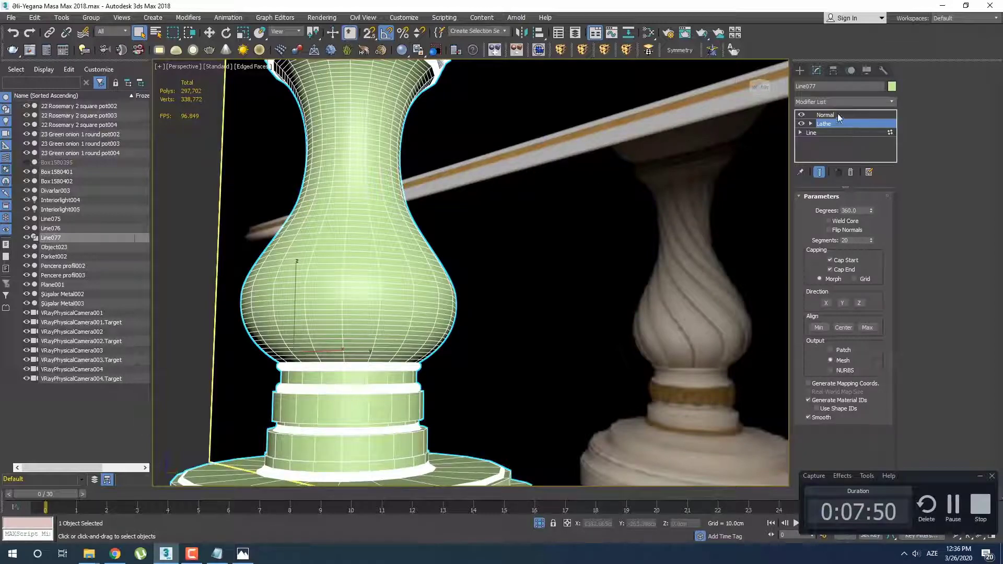
# Save the scene and add an Edit Poly modifier on top of the Normal modifier
pyautogui.click(831, 115)
pyautogui.moveTo(534, 257); pyautogui.dragTo(550, 269, button='middle')
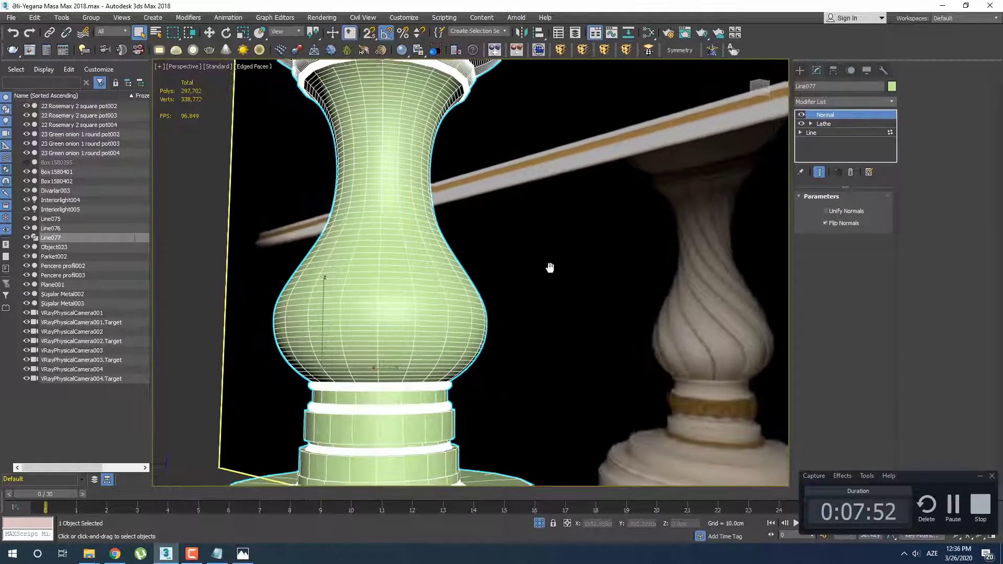
pyautogui.hotkey('ctrl', 's')
pyautogui.click(843, 104)
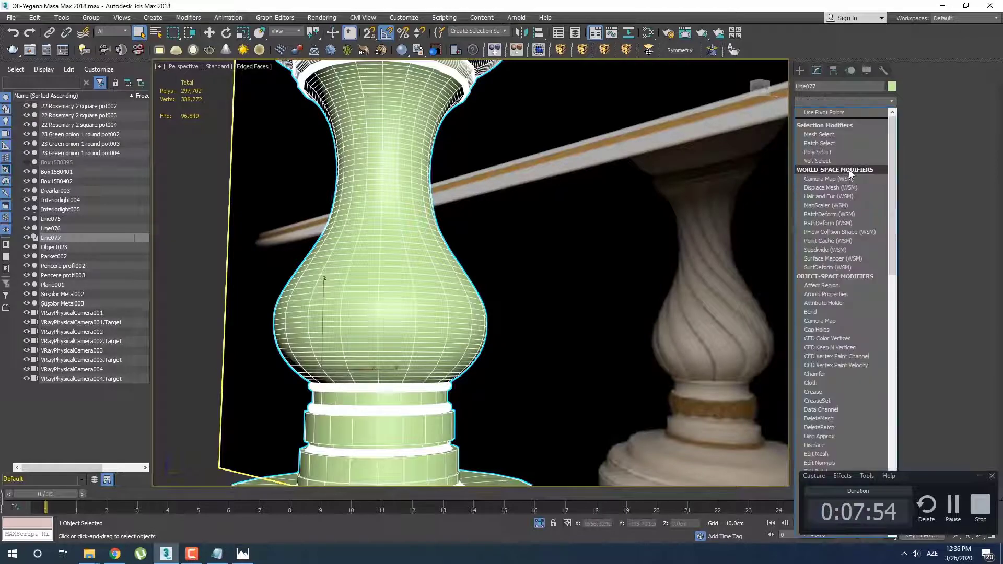
pyautogui.press('e')
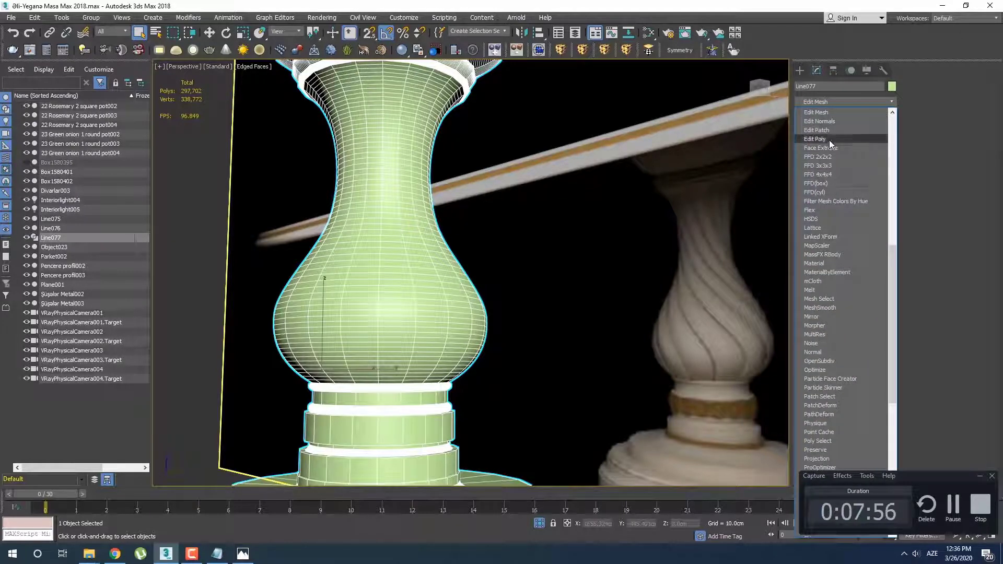
pyautogui.click(829, 140)
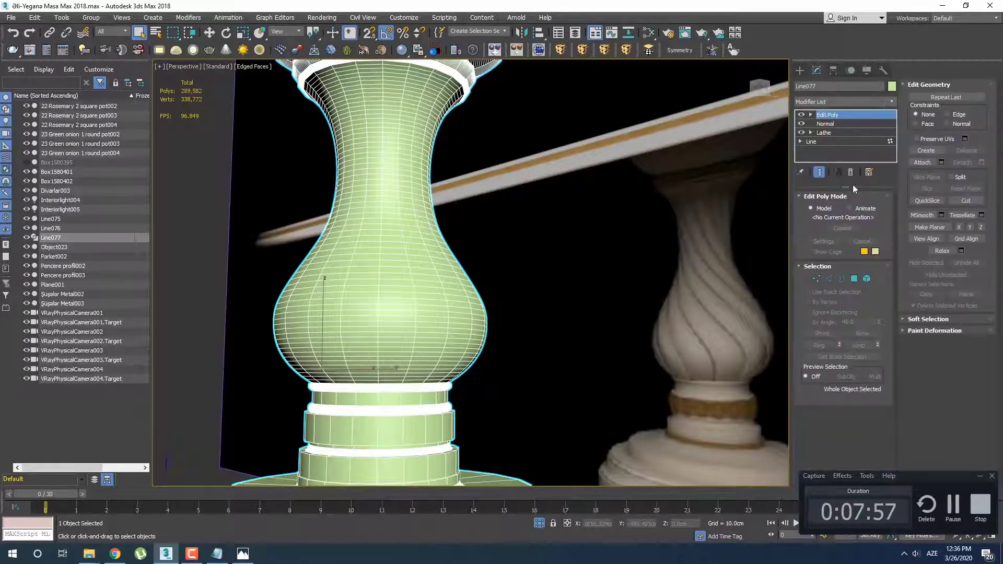
# Enable edge selection in Edit Poly and set the underlying Lathe segments to 40
pyautogui.click(830, 278)
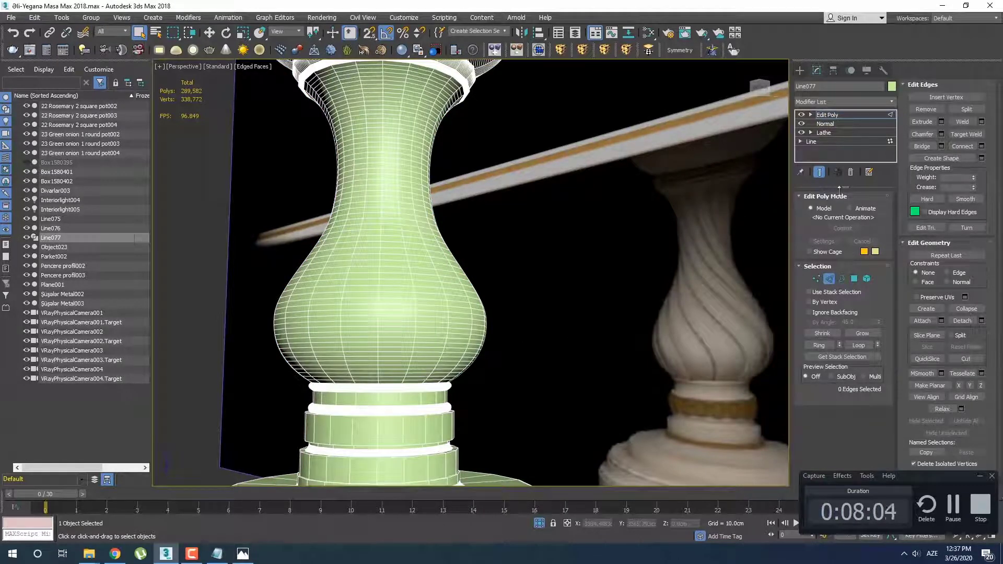
pyautogui.click(832, 133)
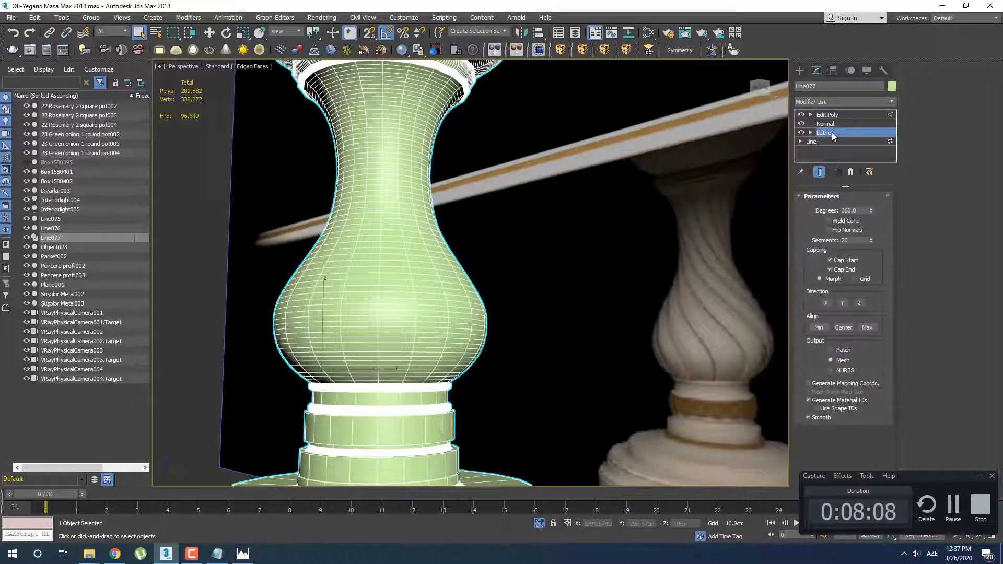
pyautogui.write('40')
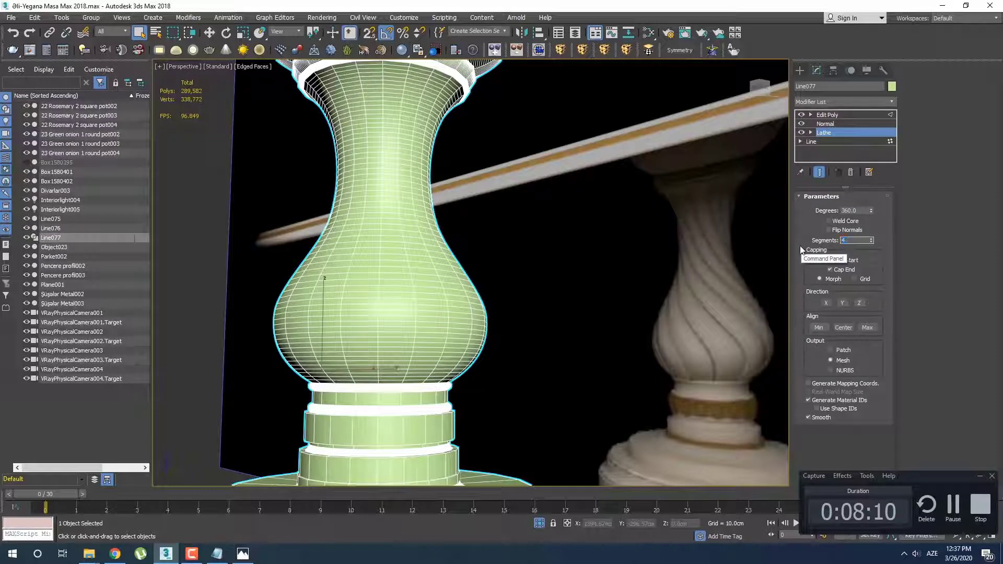
pyautogui.press('Return')
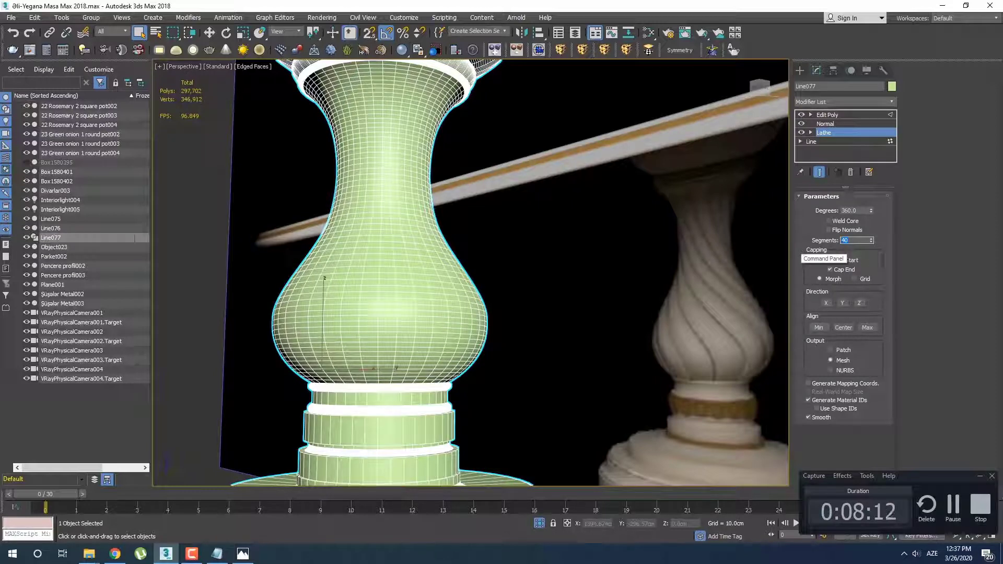
pyautogui.click(842, 115)
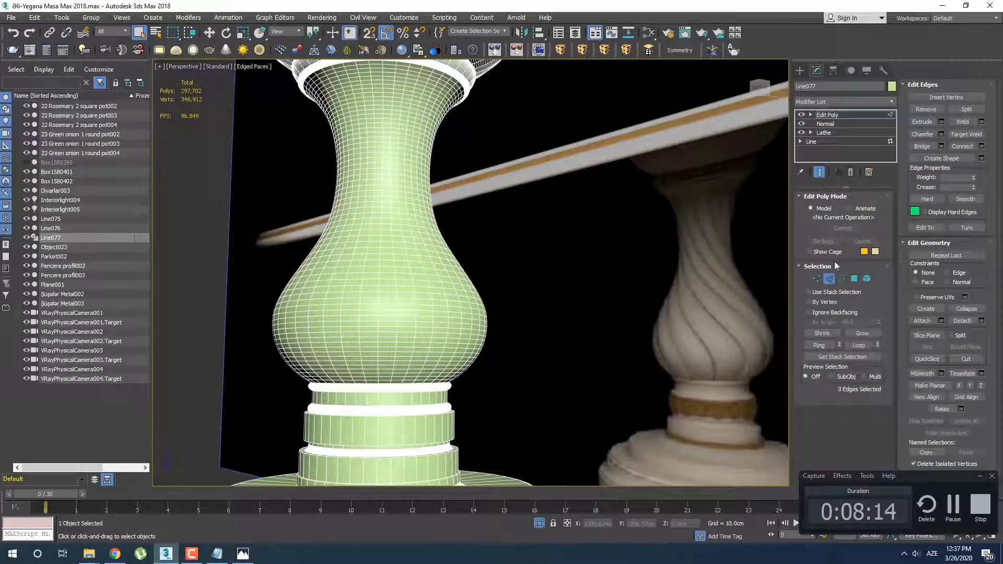
# Select one complete vertical edge loop running along the leg's profile
pyautogui.moveTo(418, 366); pyautogui.dragTo(301, 316, button='middle')
pyautogui.scroll(6, 360, 314)
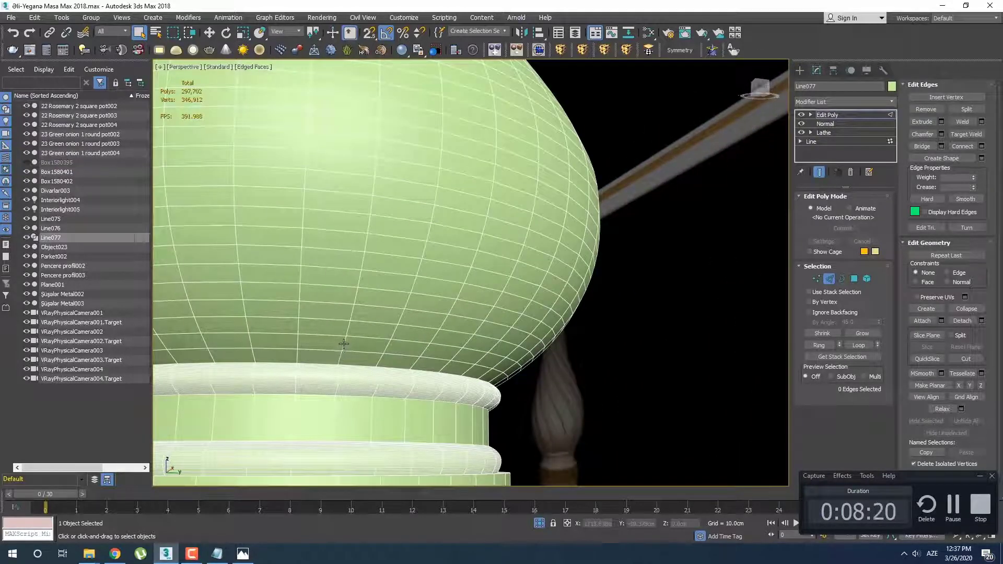
pyautogui.click(344, 343)
pyautogui.hotkey('alt', 'l')
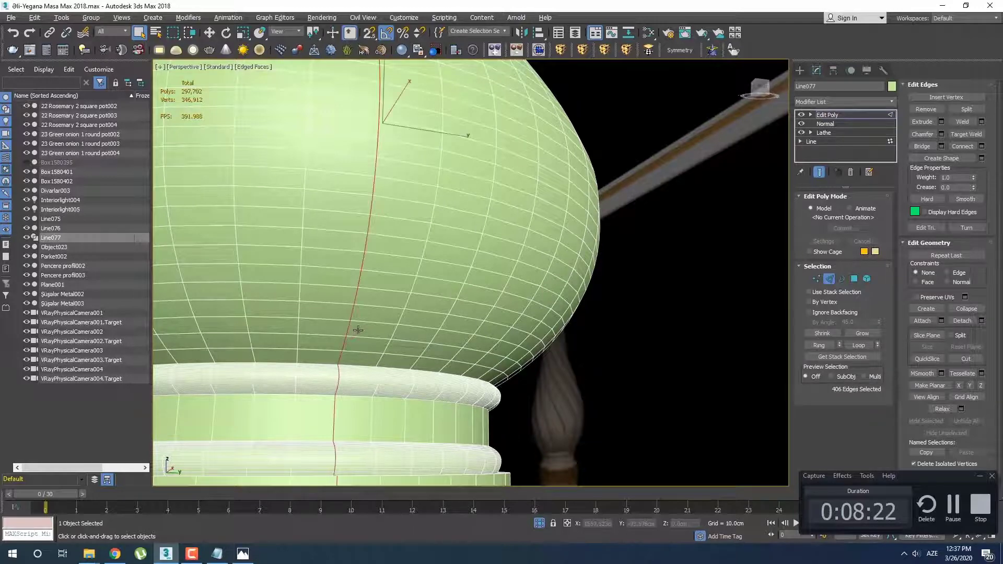
# Examine the selected vertical edge loop along the leg and compare it with the twisted flutes on the reference leg
pyautogui.scroll(-5, 382, 288)
pyautogui.keyDown('alt'); pyautogui.moveTo(389, 236); pyautogui.dragTo(393, 334, button='middle'); pyautogui.keyUp('alt')
pyautogui.scroll(10, 393, 334)
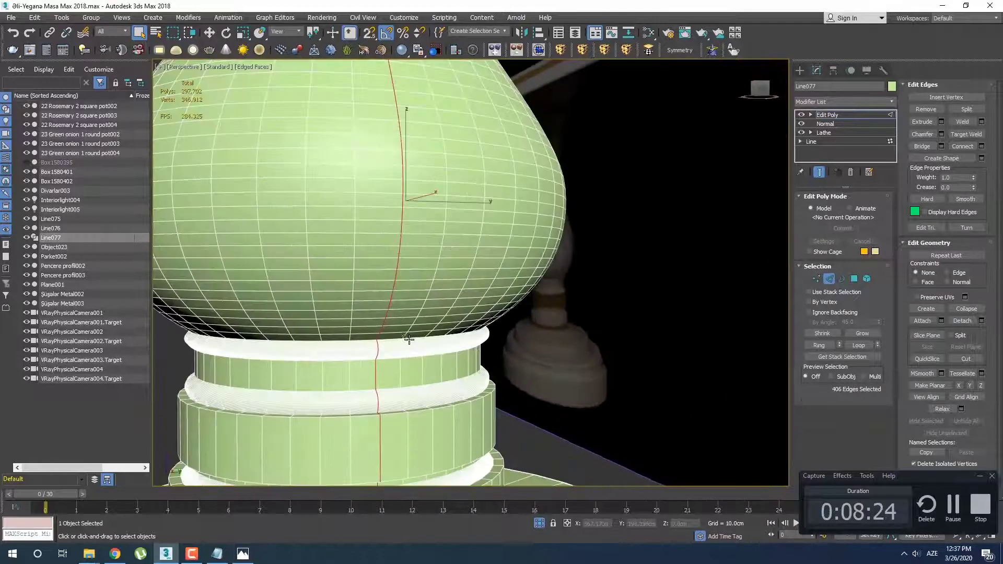
pyautogui.press('z')
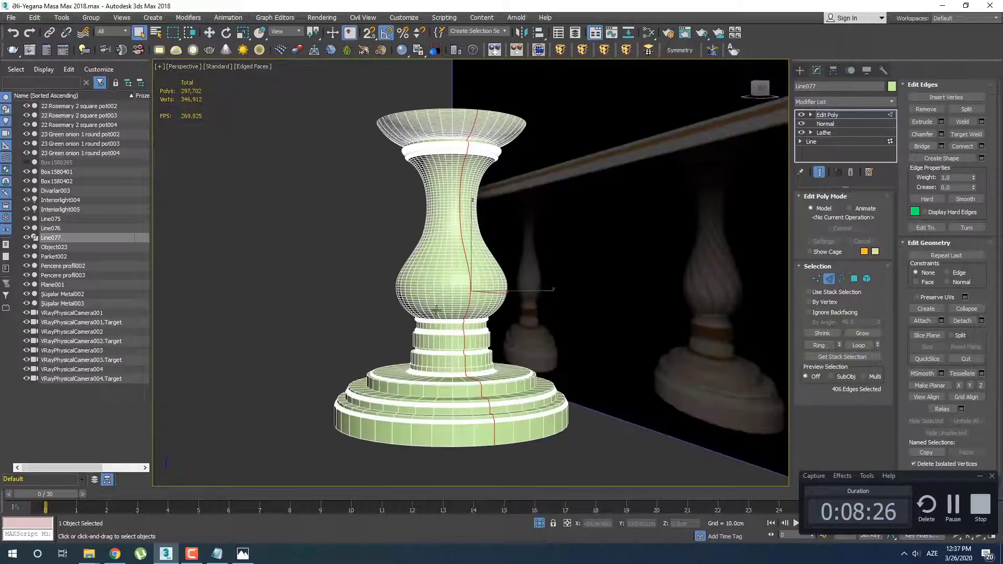
pyautogui.keyDown('alt'); pyautogui.moveTo(424, 306); pyautogui.dragTo(446, 303, button='middle'); pyautogui.keyUp('alt')
pyautogui.moveTo(558, 325); pyautogui.dragTo(492, 311, button='middle')
pyautogui.scroll(4, 493, 311)
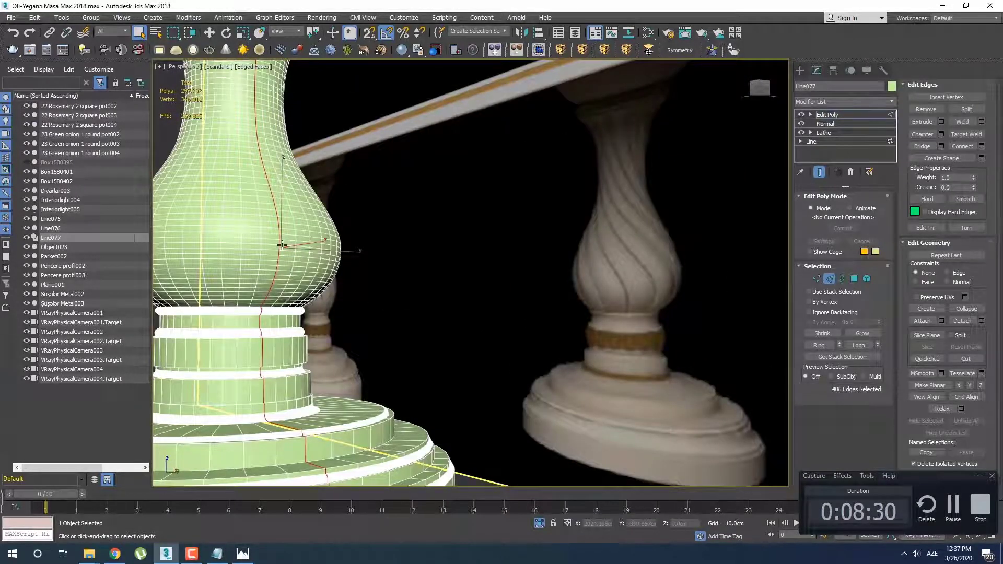
pyautogui.moveTo(305, 259)
pyautogui.keyDown('alt'); pyautogui.mouseDown(button='middle')
pyautogui.moveTo(279, 261)
pyautogui.moveTo(314, 257)
pyautogui.mouseUp(button='middle'); pyautogui.keyUp('alt')
pyautogui.scroll(3, 307, 252)
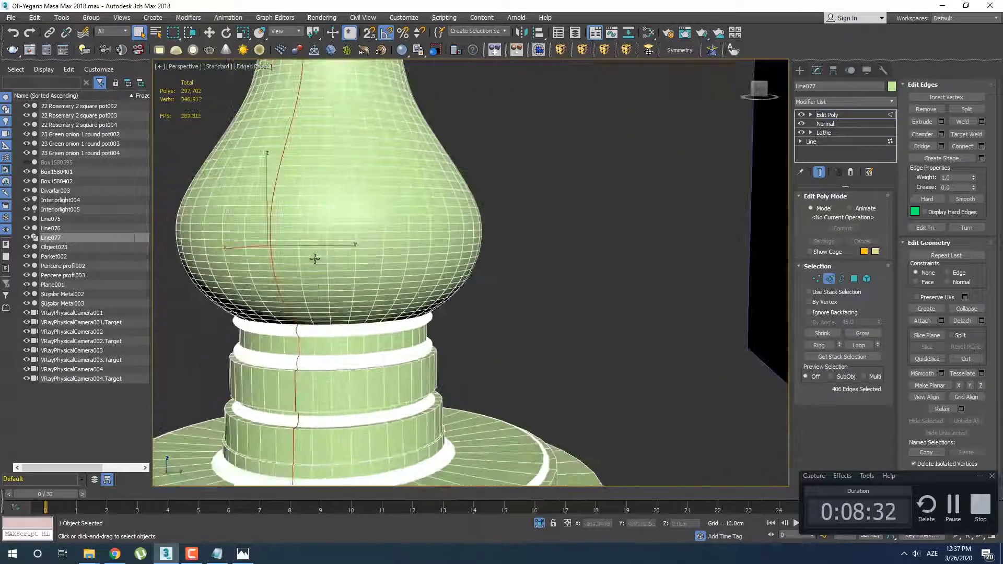
# Add every second vertical edge on the leg's bulb to the selection and extend them into full edge loops
pyautogui.scroll(2, 330, 255)
pyautogui.keyDown('alt'); pyautogui.moveTo(444, 266); pyautogui.dragTo(403, 268, button='middle'); pyautogui.keyUp('alt')
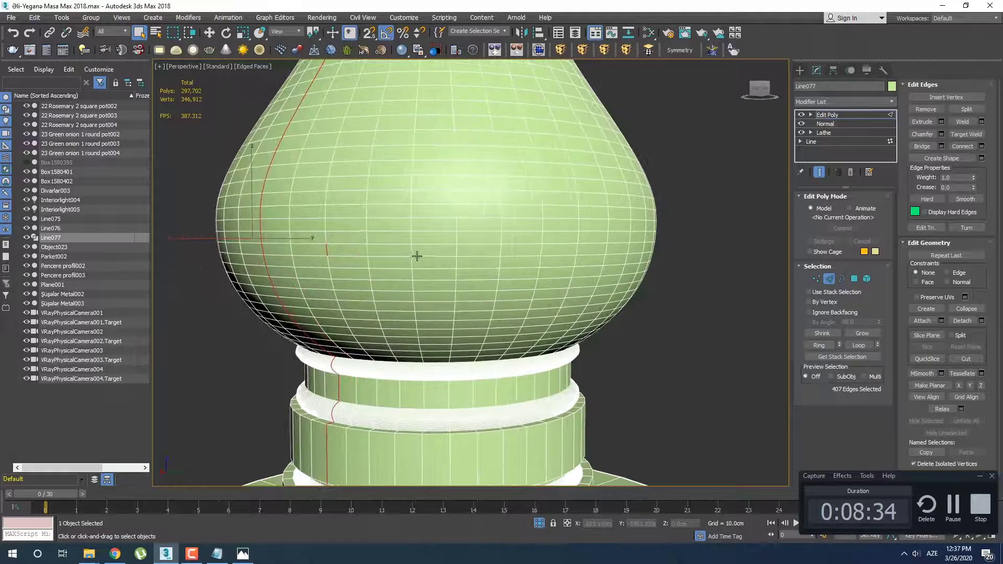
pyautogui.keyDown('ctrl'); pyautogui.doubleClick(411, 252); pyautogui.keyUp('ctrl')
pyautogui.keyDown('alt'); pyautogui.moveTo(534, 271); pyautogui.dragTo(461, 246, button='middle'); pyautogui.keyUp('alt')
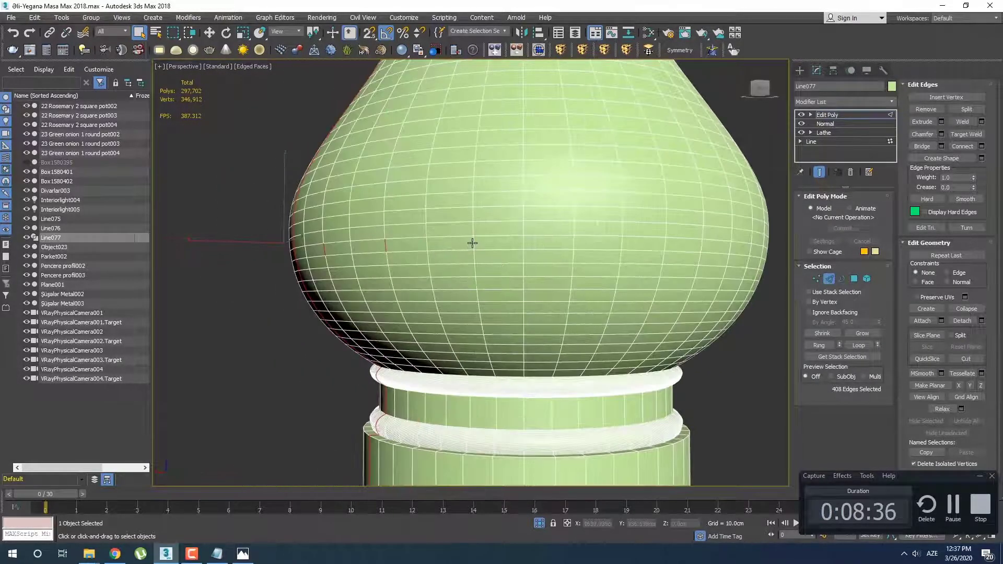
pyautogui.keyDown('ctrl'); pyautogui.click(472, 243); pyautogui.keyUp('ctrl')
pyautogui.hotkey('alt', 'l')
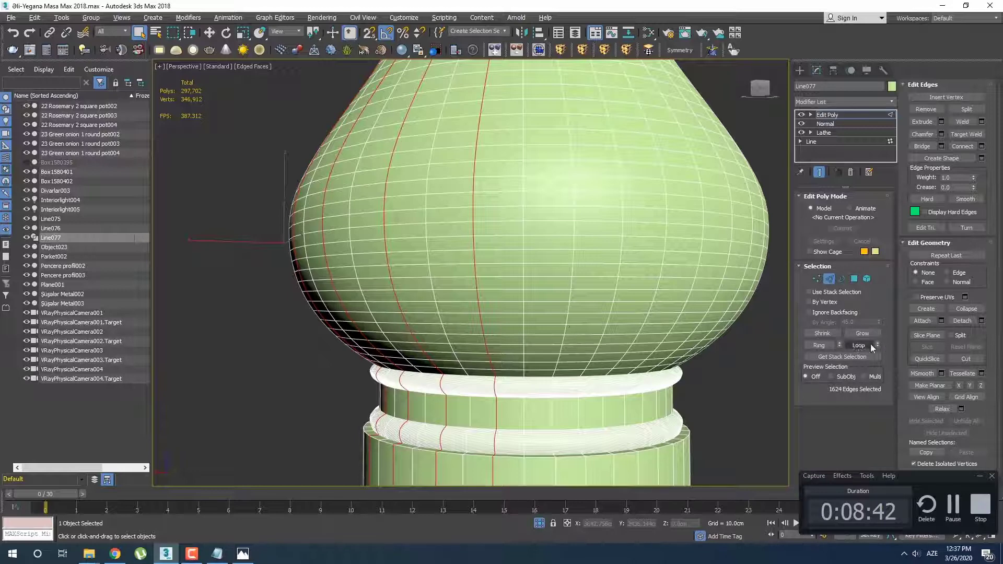
pyautogui.keyDown('alt'); pyautogui.moveTo(566, 318); pyautogui.dragTo(551, 313, button='middle'); pyautogui.keyUp('alt')
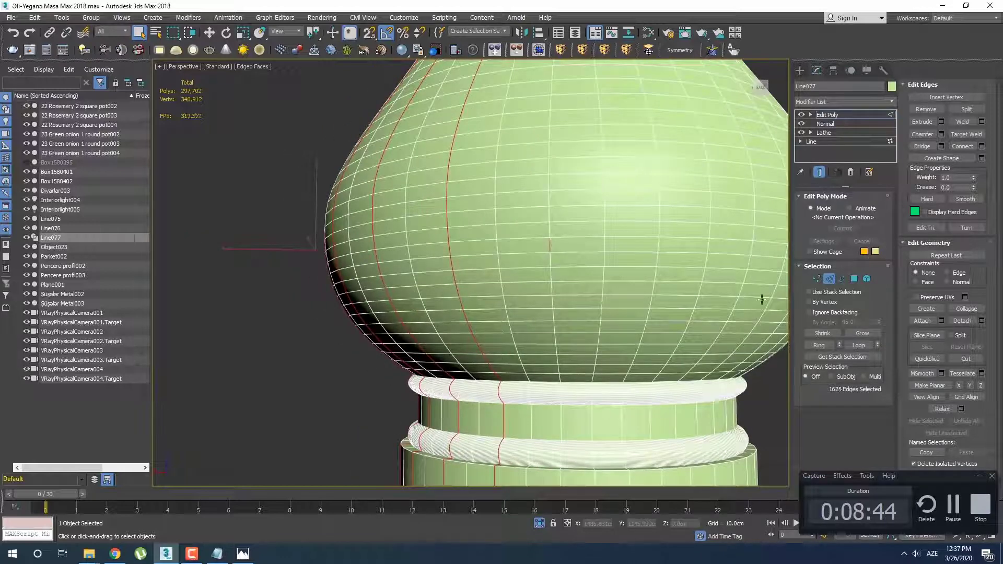
pyautogui.click(855, 346)
# Continue around the bulb, adding two more alternate vertical edges and extending each into a full edge loop
pyautogui.keyDown('alt'); pyautogui.moveTo(575, 317); pyautogui.dragTo(525, 307, button='middle'); pyautogui.keyUp('alt')
pyautogui.keyDown('ctrl'); pyautogui.click(514, 233); pyautogui.keyUp('ctrl')
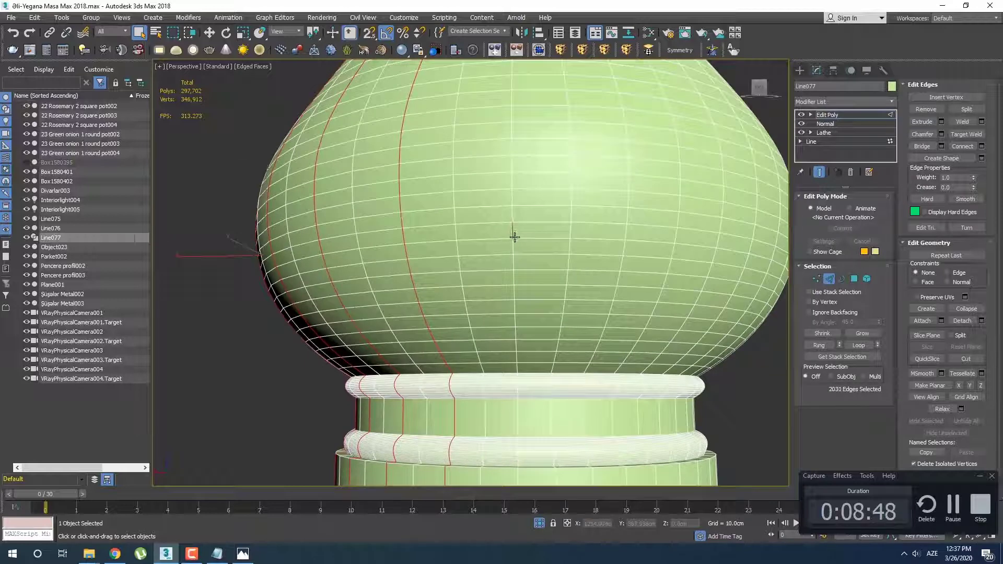
pyautogui.hotkey('alt', 'l')
pyautogui.keyDown('alt'); pyautogui.moveTo(571, 274); pyautogui.dragTo(532, 279, button='middle'); pyautogui.keyUp('alt')
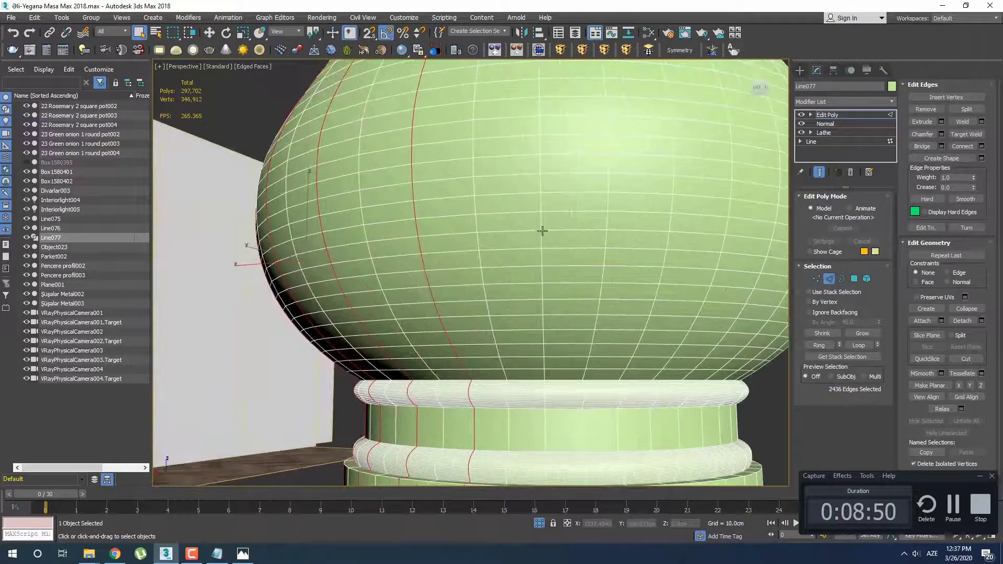
pyautogui.keyDown('ctrl'); pyautogui.click(545, 226); pyautogui.keyUp('ctrl')
pyautogui.hotkey('alt', 'l')
# Isolate the leg and add every second vertical edge along the next stretch of the bulb to the selection
pyautogui.scroll(-5, 488, 281)
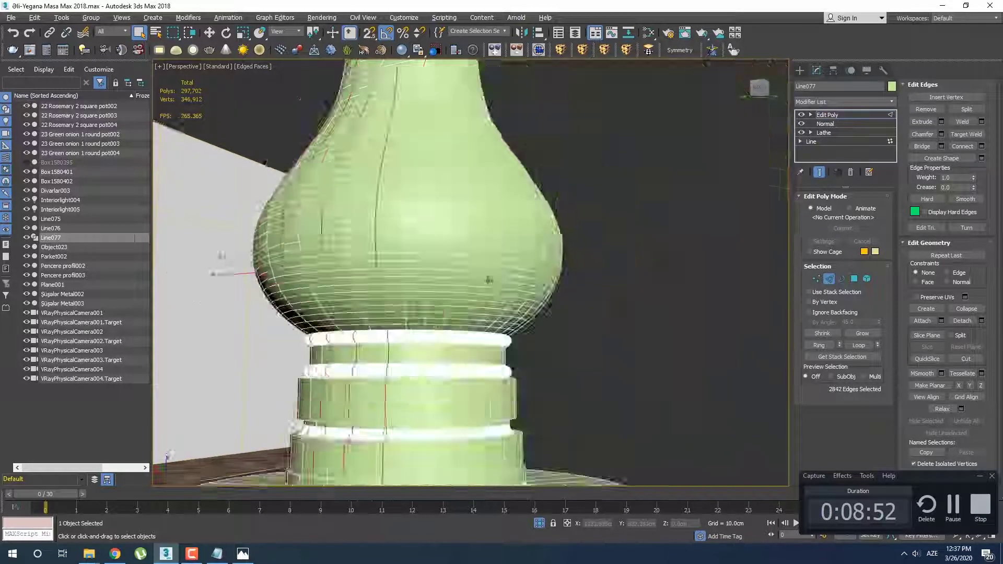
pyautogui.moveTo(520, 283)
pyautogui.keyDown('alt'); pyautogui.mouseDown(button='middle')
pyautogui.moveTo(480, 289)
pyautogui.moveTo(511, 298)
pyautogui.mouseUp(button='middle'); pyautogui.keyUp('alt')
pyautogui.hotkey('alt', 'q')
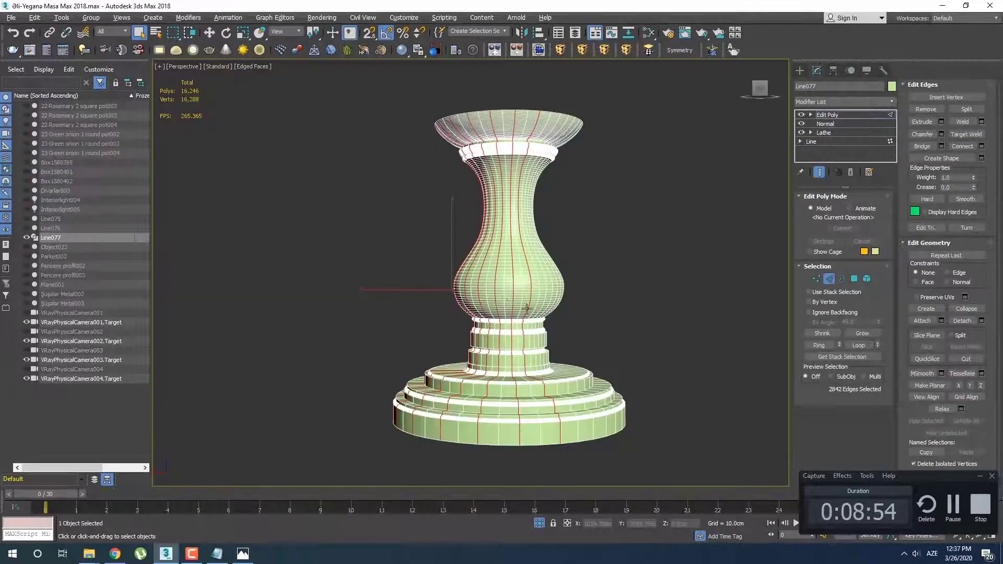
pyautogui.keyDown('alt'); pyautogui.moveTo(538, 238); pyautogui.dragTo(544, 236, button='middle'); pyautogui.keyUp('alt')
pyautogui.scroll(6, 546, 261)
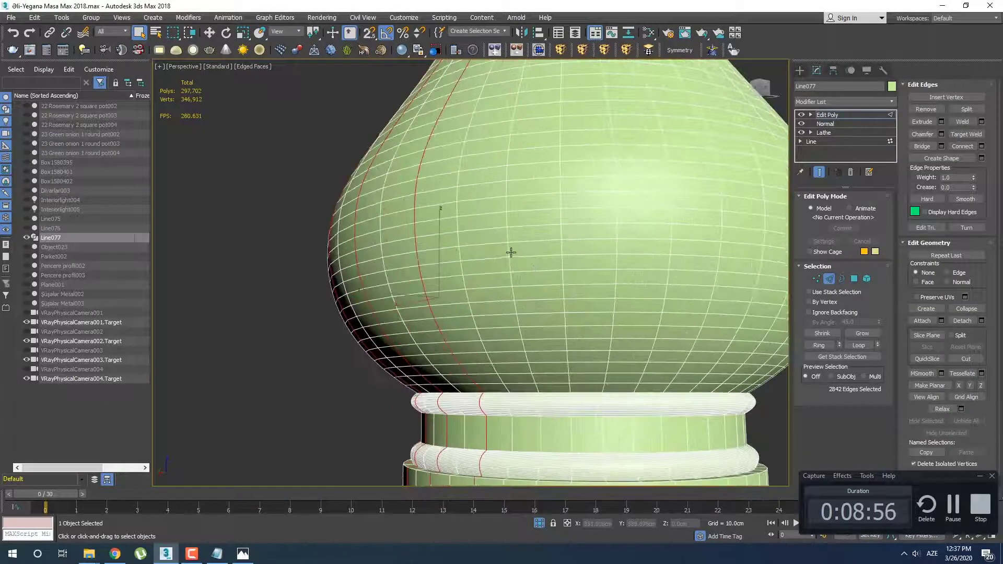
pyautogui.keyDown('ctrl'); pyautogui.click(510, 251); pyautogui.keyUp('ctrl')
pyautogui.keyDown('alt'); pyautogui.moveTo(647, 278); pyautogui.dragTo(401, 237, button='middle'); pyautogui.keyUp('alt')
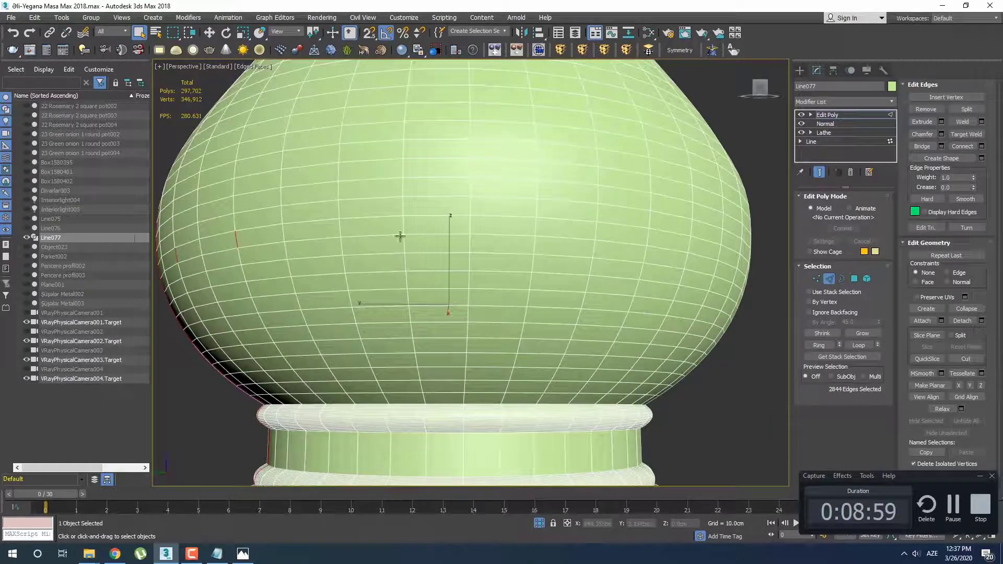
pyautogui.keyDown('ctrl'); pyautogui.click(340, 229); pyautogui.keyUp('ctrl')
pyautogui.keyDown('ctrl'); pyautogui.click(469, 227); pyautogui.keyUp('ctrl')
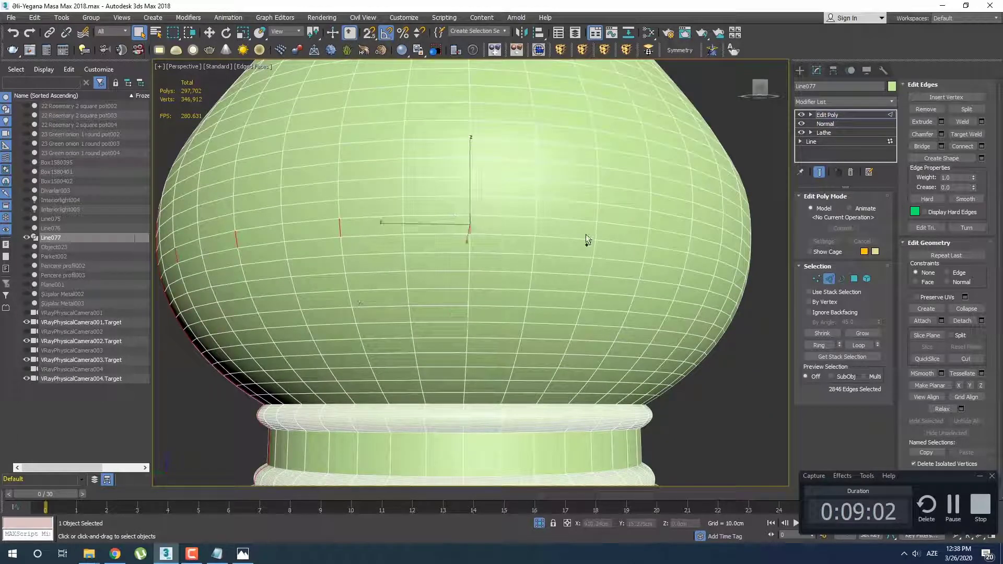
pyautogui.keyDown('ctrl'); pyautogui.click(595, 231); pyautogui.keyUp('ctrl')
pyautogui.moveTo(677, 281); pyautogui.dragTo(601, 281, button='middle')
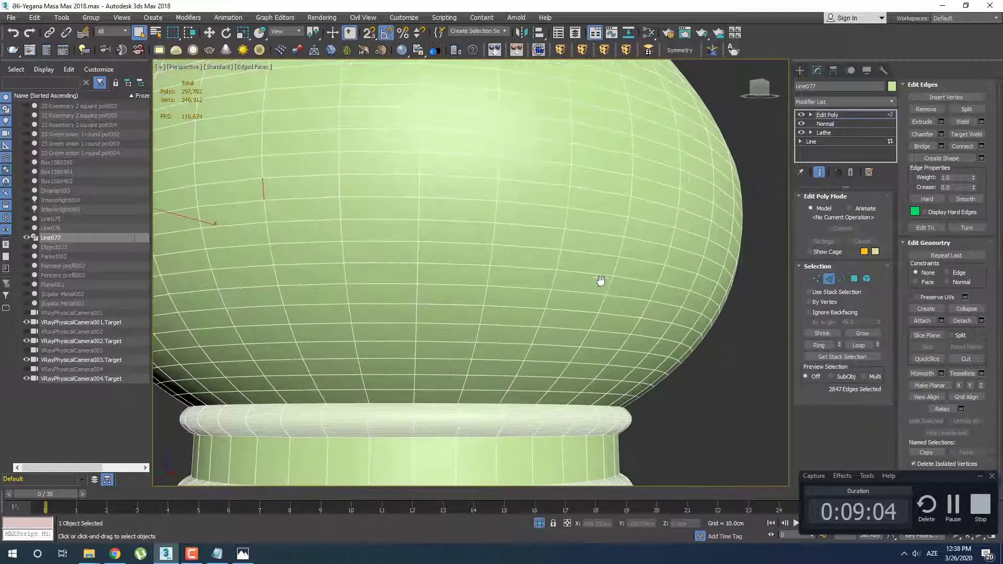
# Add the remaining alternate vertical edges around the back of the bulb and extend all of them into full edge loops
pyautogui.keyDown('ctrl'); pyautogui.click(420, 186); pyautogui.keyUp('ctrl')
pyautogui.scroll(-3, 420, 186)
pyautogui.moveTo(419, 187); pyautogui.dragTo(506, 226, button='middle')
pyautogui.keyDown('alt'); pyautogui.moveTo(580, 279); pyautogui.dragTo(545, 320, button='middle'); pyautogui.keyUp('alt')
pyautogui.keyDown('ctrl'); pyautogui.click(396, 243); pyautogui.keyUp('ctrl')
pyautogui.keyDown('ctrl'); pyautogui.click(394, 242); pyautogui.keyUp('ctrl')
pyautogui.keyDown('ctrl'); pyautogui.click(335, 236); pyautogui.keyUp('ctrl')
pyautogui.keyDown('alt'); pyautogui.moveTo(545, 320); pyautogui.dragTo(462, 315, button='middle'); pyautogui.keyUp('alt')
pyautogui.keyDown('ctrl'); pyautogui.click(412, 297); pyautogui.keyUp('ctrl')
pyautogui.keyDown('ctrl'); pyautogui.click(377, 274); pyautogui.keyUp('ctrl')
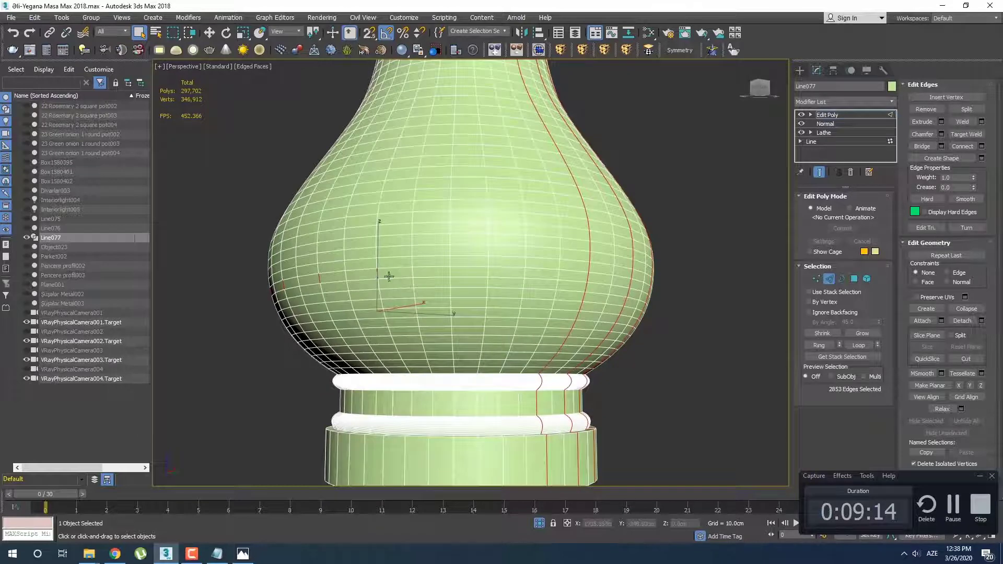
pyautogui.keyDown('alt'); pyautogui.moveTo(388, 276); pyautogui.dragTo(414, 291, button='middle'); pyautogui.keyUp('alt')
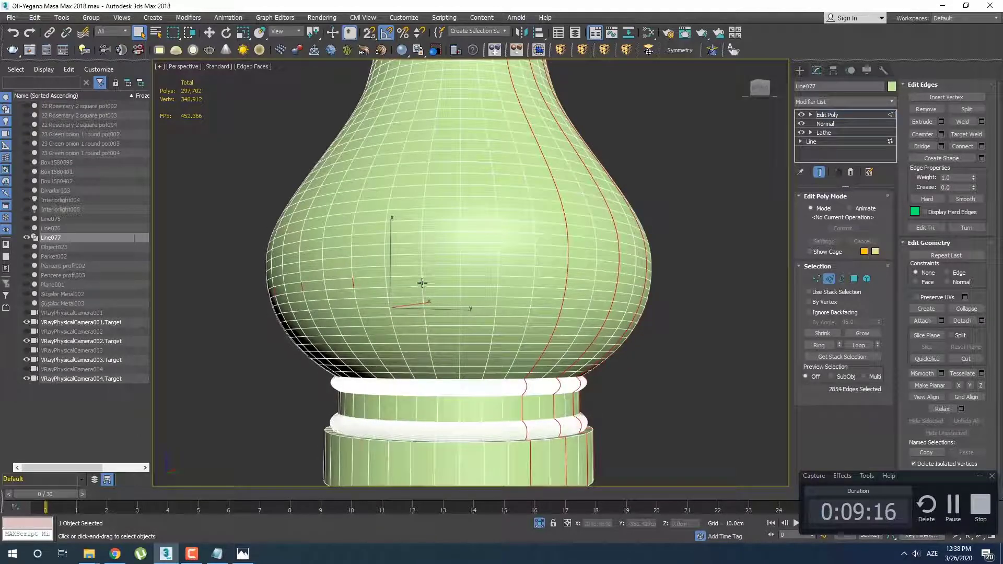
pyautogui.keyDown('ctrl'); pyautogui.click(497, 286); pyautogui.keyUp('ctrl')
pyautogui.keyDown('alt'); pyautogui.moveTo(526, 321); pyautogui.dragTo(674, 342, button='middle'); pyautogui.keyUp('alt')
pyautogui.hotkey('alt', 'l')
# Select only the flat cap polygons at the very top of the leg in the front view and delete them
pyautogui.scroll(-4, 536, 324)
pyautogui.click(856, 282)
pyautogui.moveTo(620, 233); pyautogui.dragTo(598, 293, button='middle')
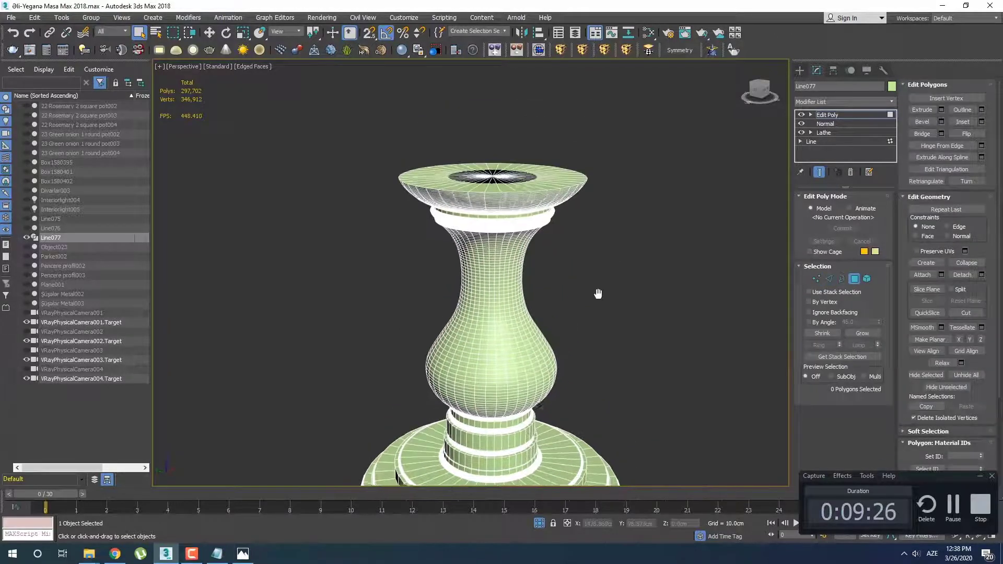
pyautogui.press('f')
pyautogui.scroll(-3, 587, 286)
pyautogui.moveTo(495, 317); pyautogui.dragTo(482, 327, button='middle')
pyautogui.scroll(2, 482, 326)
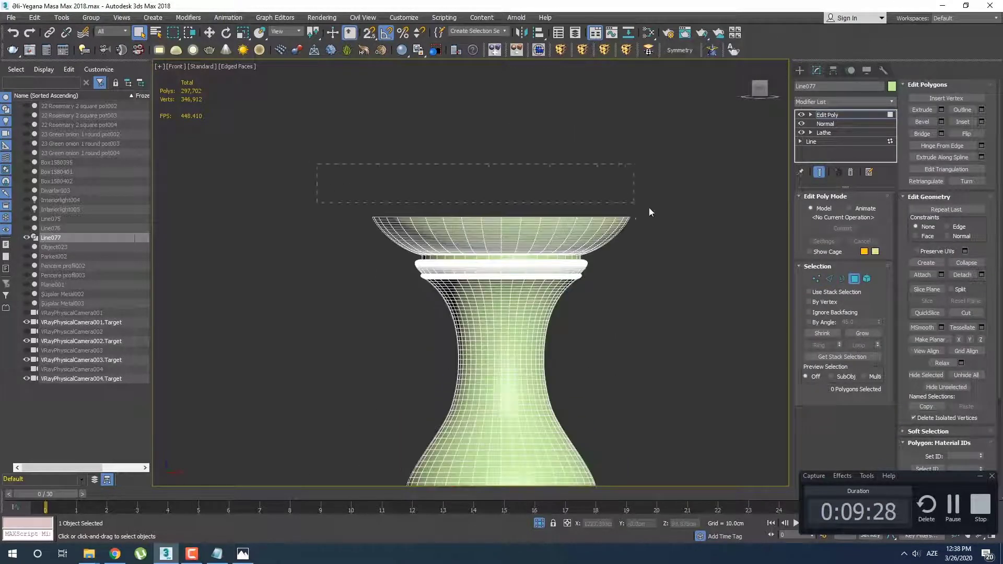
pyautogui.moveTo(650, 212); pyautogui.dragTo(653, 222)
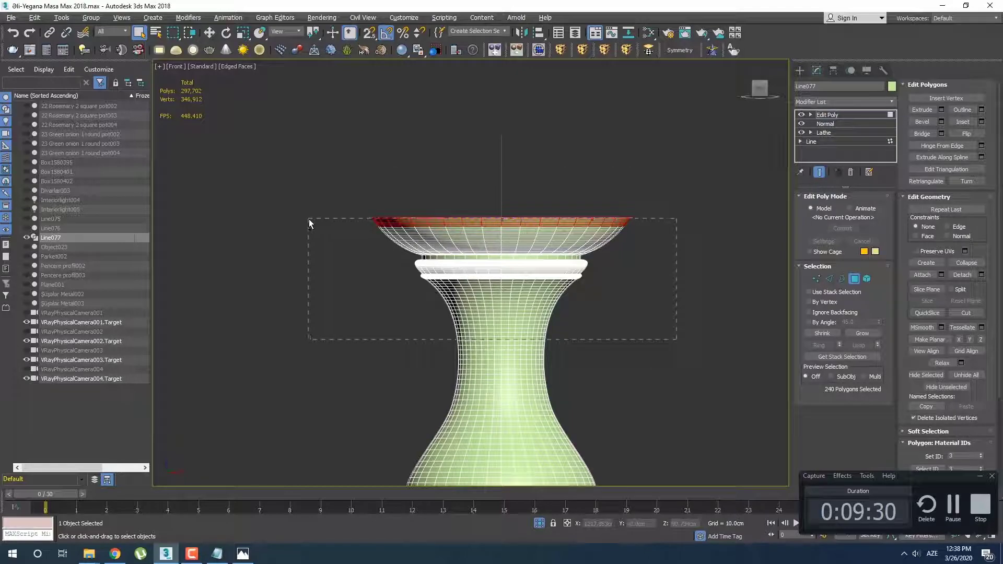
pyautogui.moveTo(309, 219); pyautogui.dragTo(305, 219)
pyautogui.scroll(5, 462, 228)
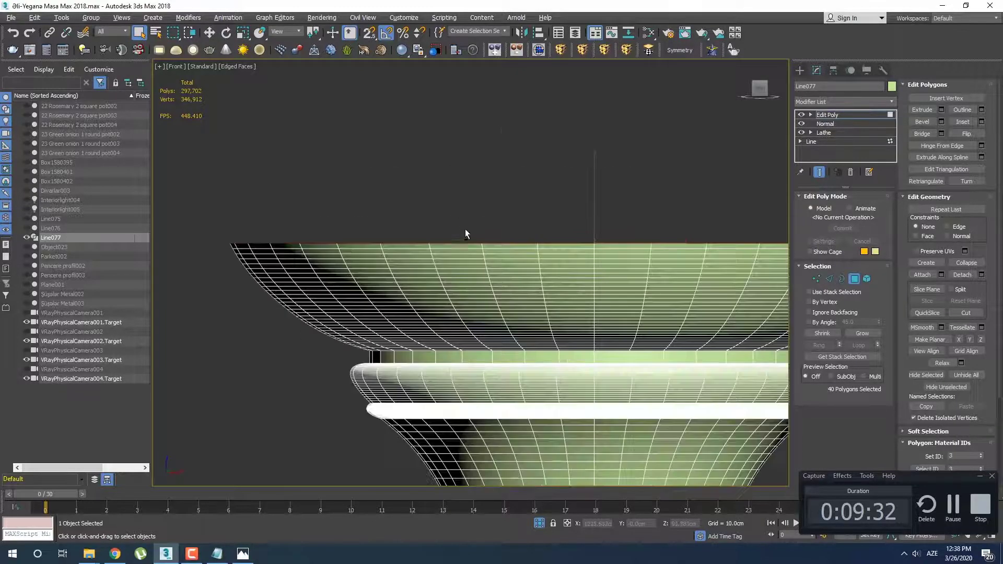
pyautogui.keyDown('alt'); pyautogui.moveTo(465, 230); pyautogui.dragTo(481, 242, button='middle'); pyautogui.keyUp('alt')
pyautogui.scroll(-5, 448, 277)
pyautogui.press('Delete')
# Return to edge selection with the alternate loops selected and end the leg's isolation
pyautogui.scroll(-5, 512, 275)
pyautogui.press('f')
pyautogui.scroll(6, 517, 277)
pyautogui.scroll(-5, 528, 248)
pyautogui.press('2')
pyautogui.scroll(6, 505, 260)
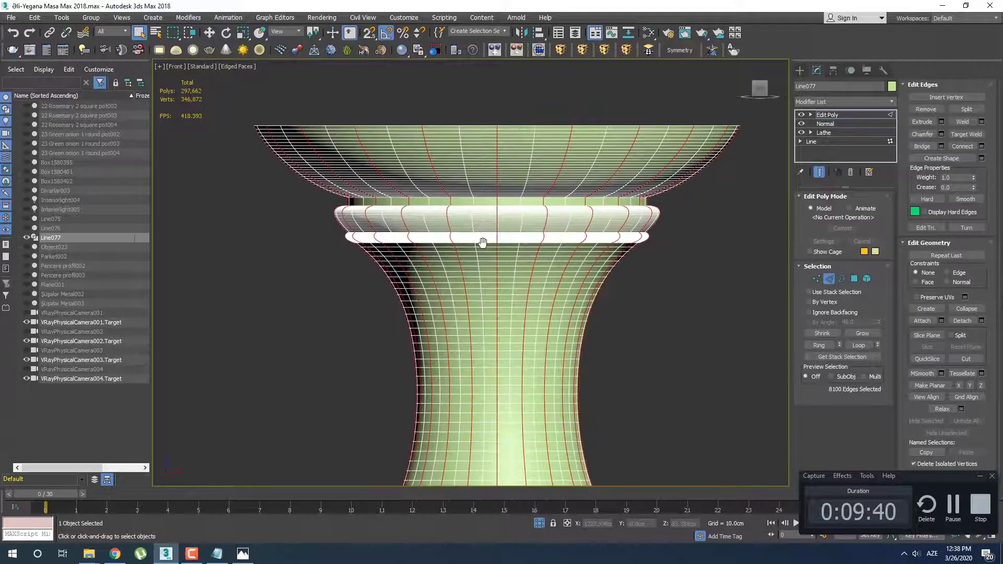
pyautogui.scroll(-3, 517, 359)
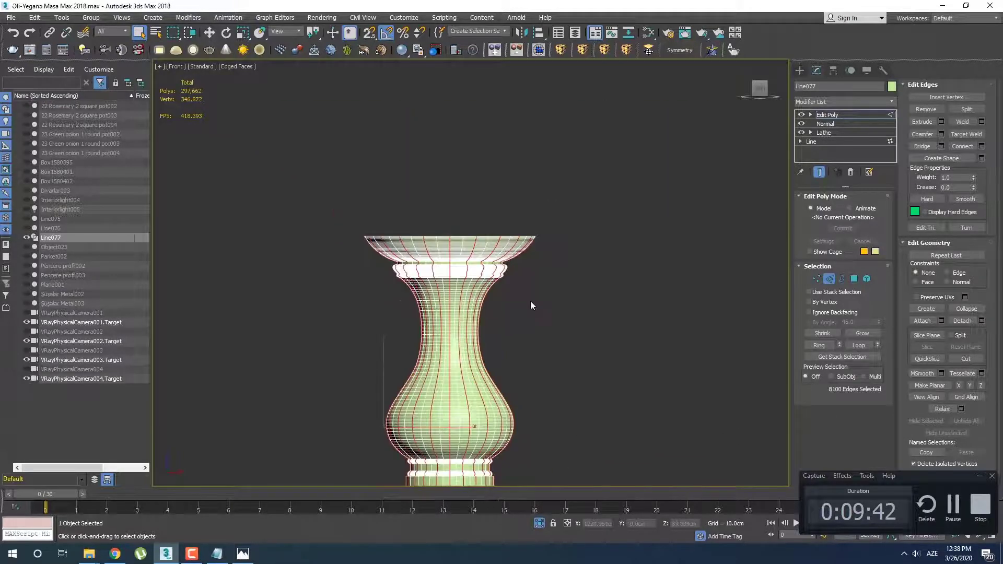
pyautogui.rightClick(528, 286)
pyautogui.click(558, 245)
# Compare the leg and its selected edge loops with the spiral-fluted reference legs in perspective and front views
pyautogui.hotkey('alt', 'w')
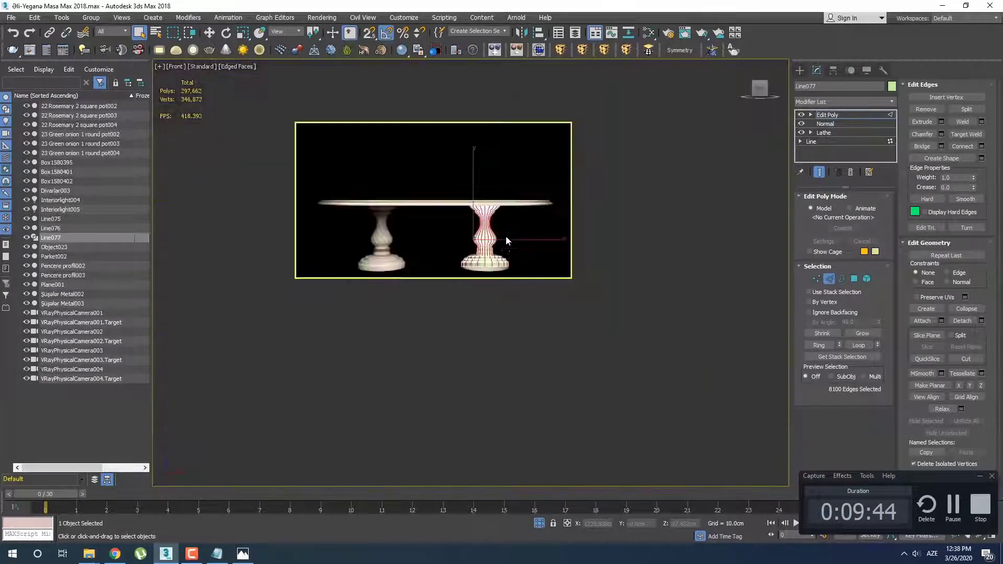
pyautogui.moveTo(546, 297); pyautogui.dragTo(527, 312, button='middle')
pyautogui.hotkey('alt', 'w')
pyautogui.scroll(10, 563, 277)
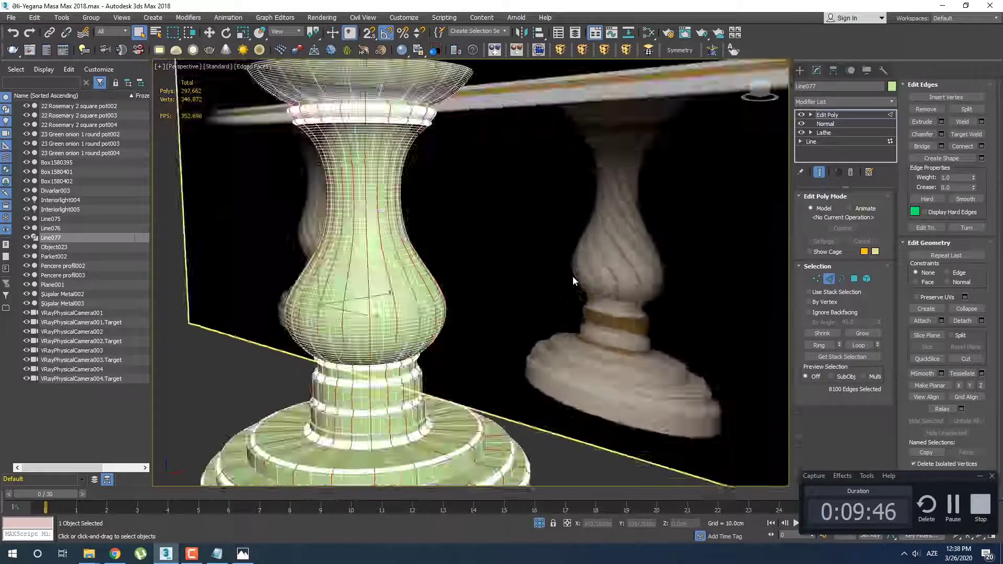
pyautogui.hotkey('alt', 'w')
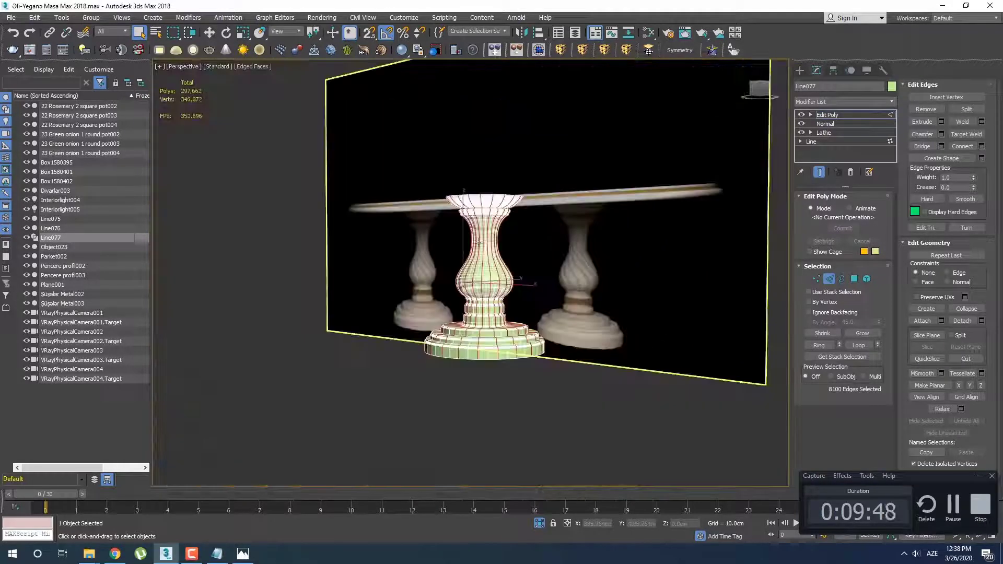
pyautogui.press('f')
pyautogui.hotkey('alt', 'w')
pyautogui.scroll(10, 494, 260)
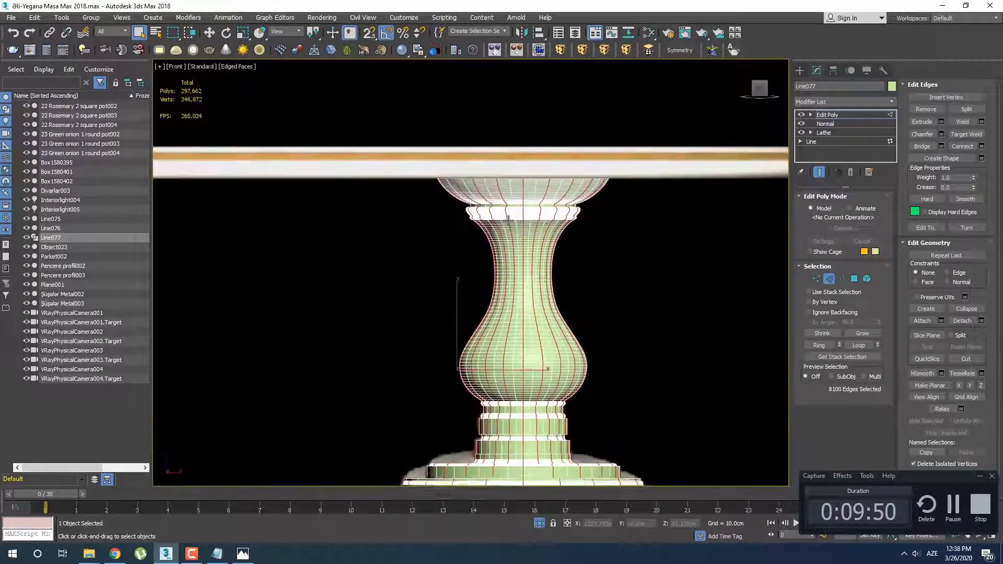
# Deselect the loop edges on the leg's flared top and the collar below it, in the front view
pyautogui.scroll(-4, 485, 262)
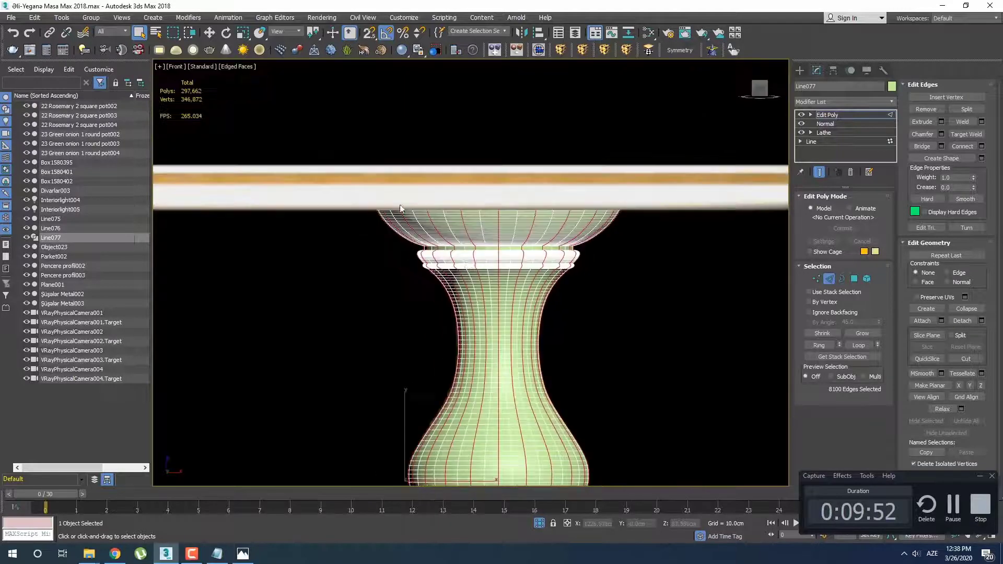
pyautogui.moveTo(673, 269); pyautogui.dragTo(669, 270)
pyautogui.scroll(4, 564, 171)
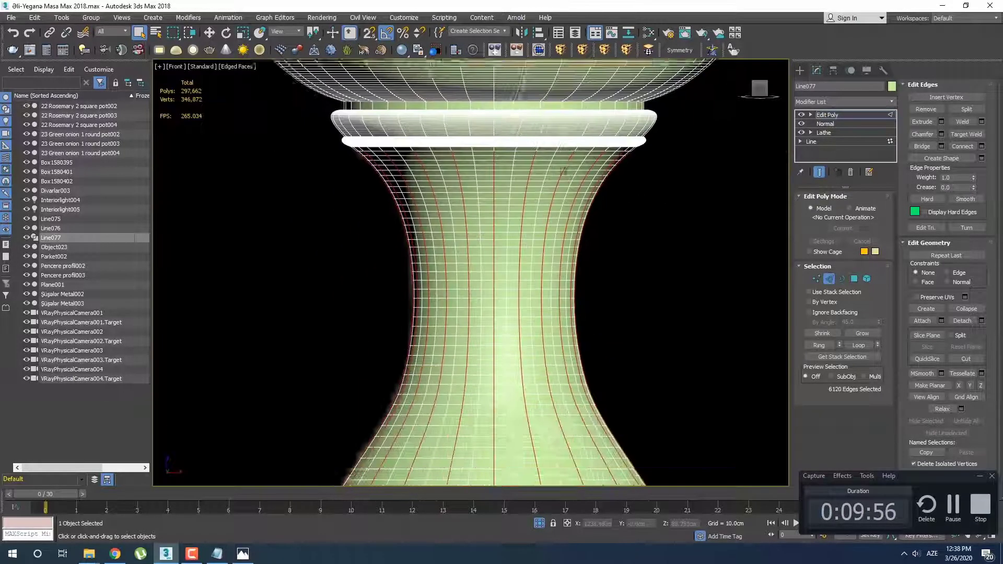
pyautogui.scroll(-4, 565, 172)
pyautogui.scroll(3, 574, 224)
# Deselect the loop edges on the stepped base and the rings beneath the bulb, keeping only the neck and bulb edges
pyautogui.scroll(-3, 559, 293)
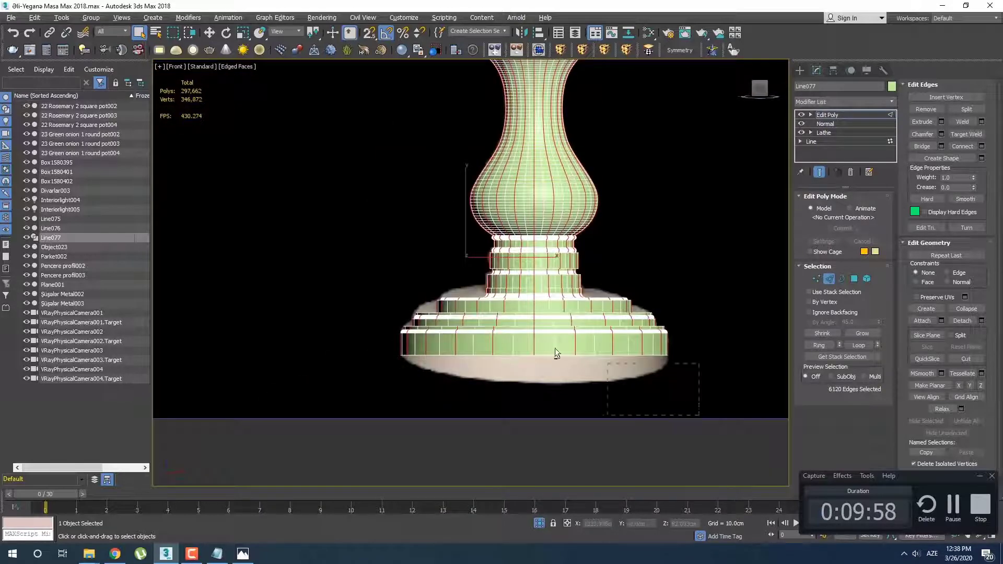
pyautogui.keyDown('alt'); pyautogui.moveTo(556, 353); pyautogui.dragTo(335, 250); pyautogui.keyUp('alt')
pyautogui.scroll(4, 542, 231)
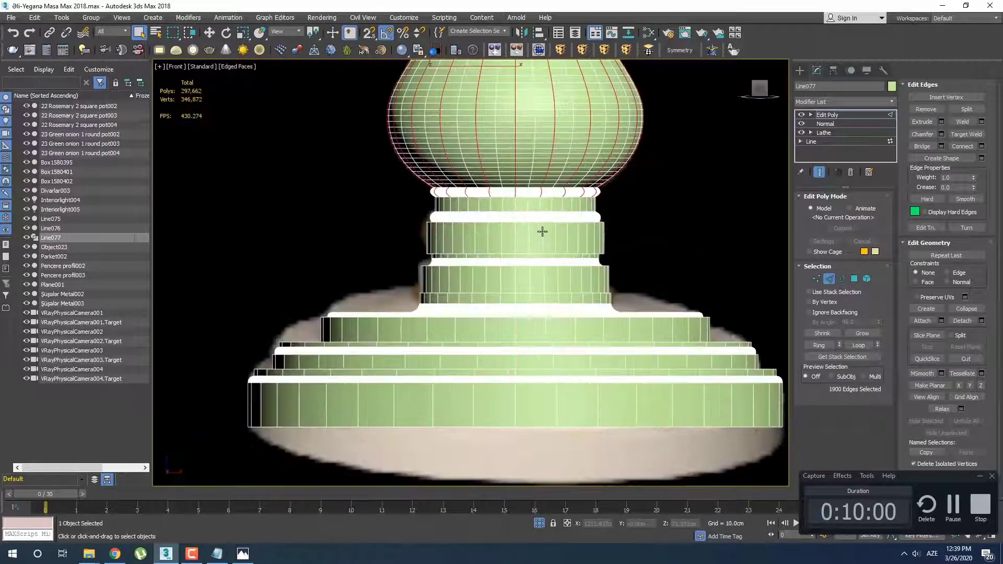
pyautogui.scroll(3, 542, 232)
pyautogui.keyDown('alt'); pyautogui.moveTo(271, 220); pyautogui.dragTo(242, 205); pyautogui.keyUp('alt')
pyautogui.moveTo(437, 223); pyautogui.dragTo(437, 342, button='middle')
# Activate uniform scaling for the selected neck and bulb edges in the perspective view
pyautogui.scroll(-5, 436, 342)
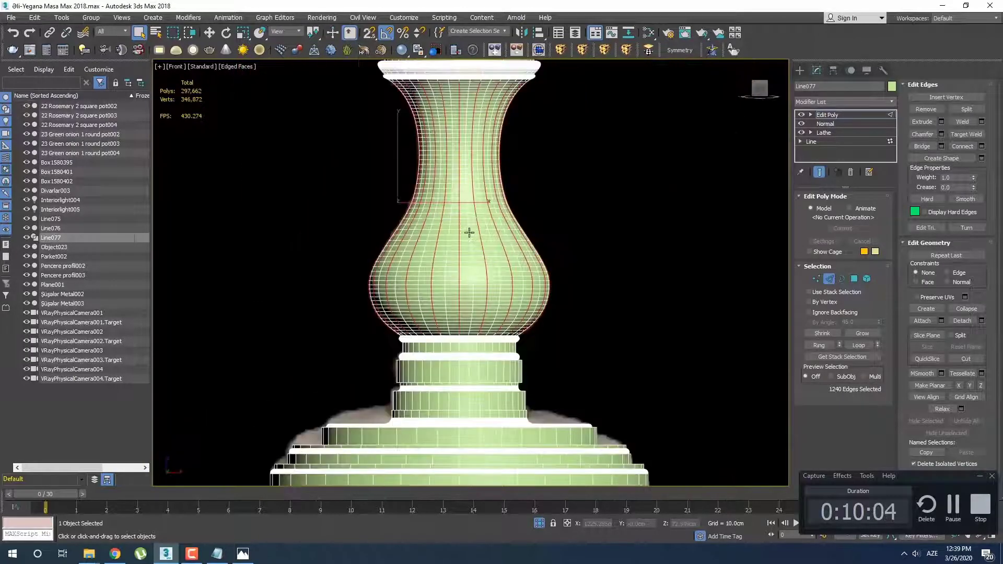
pyautogui.moveTo(469, 233); pyautogui.dragTo(477, 270, button='middle')
pyautogui.scroll(2, 493, 289)
pyautogui.press('p')
pyautogui.press('r')
pyautogui.keyDown('alt'); pyautogui.moveTo(401, 285); pyautogui.dragTo(410, 279, button='middle'); pyautogui.keyUp('alt')
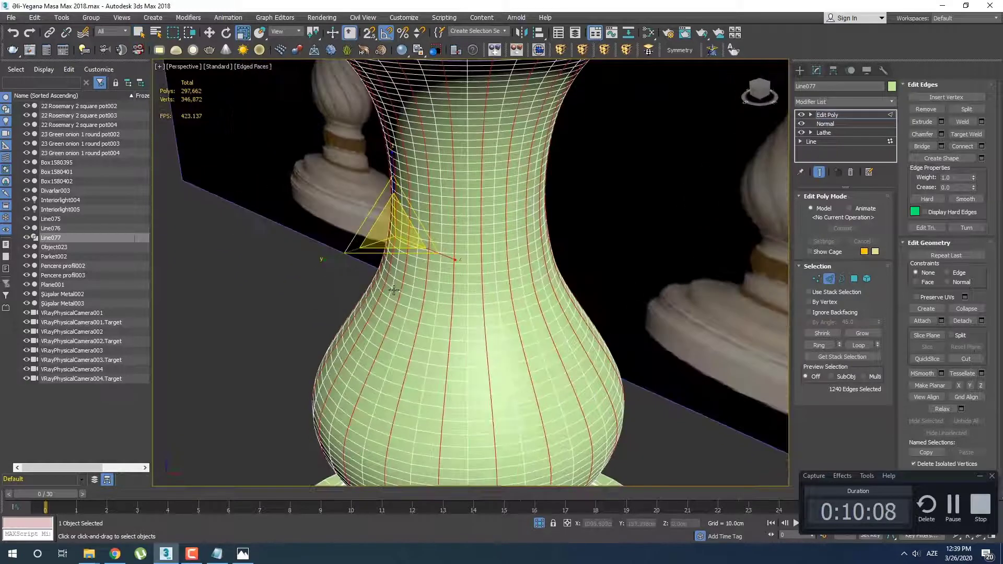
# Center the leg's pivot to the object with Affect Pivot Only and return to its Edit Poly settings
pyautogui.click(833, 71)
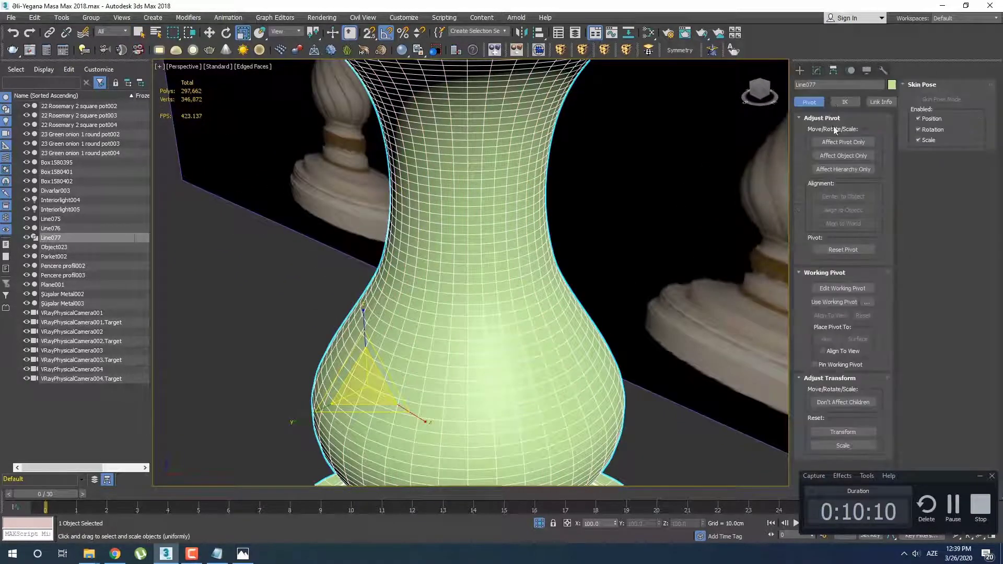
pyautogui.click(835, 140)
pyautogui.click(845, 196)
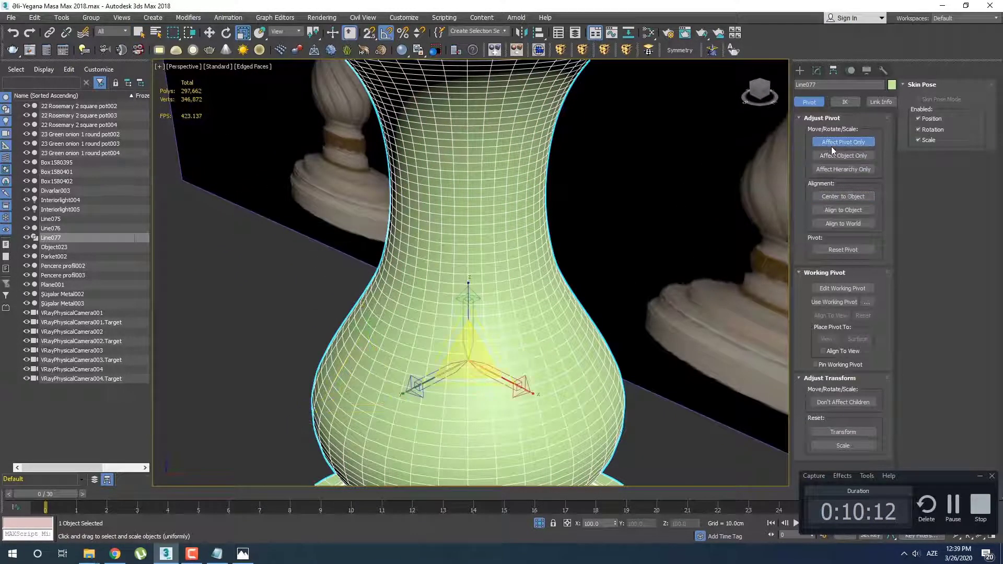
pyautogui.click(835, 142)
pyautogui.click(817, 70)
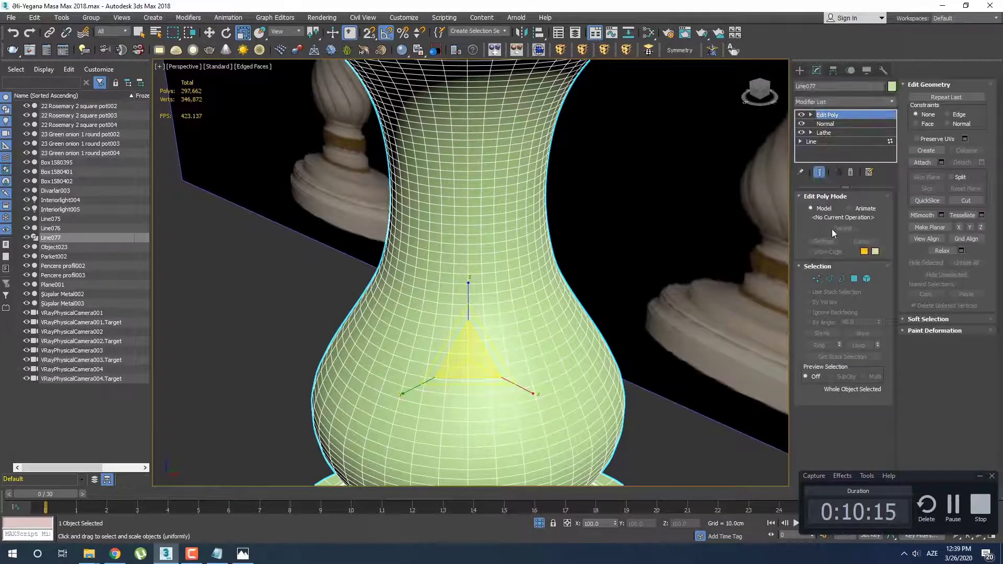
# Compare the leg's pivot position with the transform center of its selected edges in the top view
pyautogui.click(829, 278)
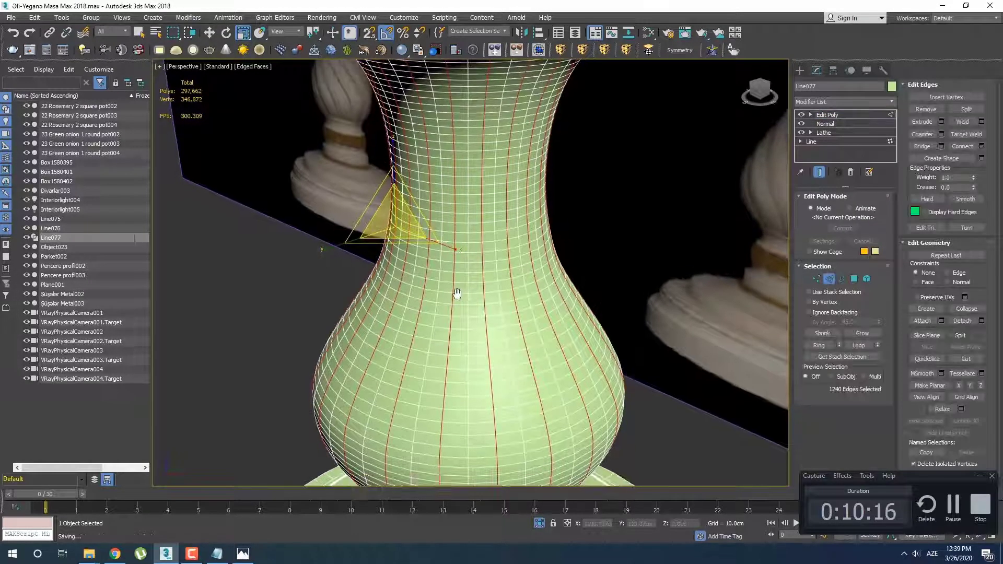
pyautogui.moveTo(458, 293); pyautogui.dragTo(475, 287, button='middle')
pyautogui.press('t')
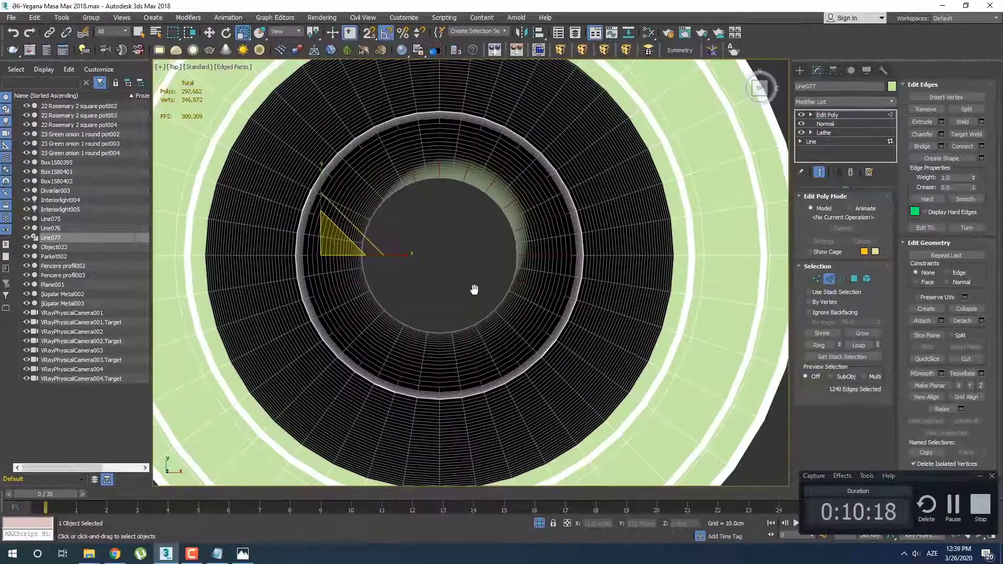
pyautogui.click(837, 71)
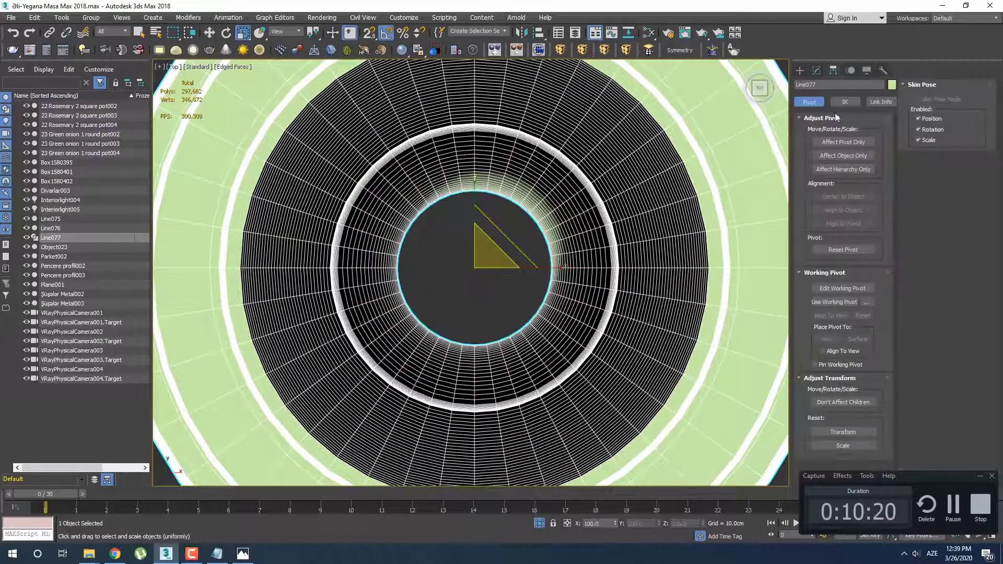
pyautogui.click(848, 141)
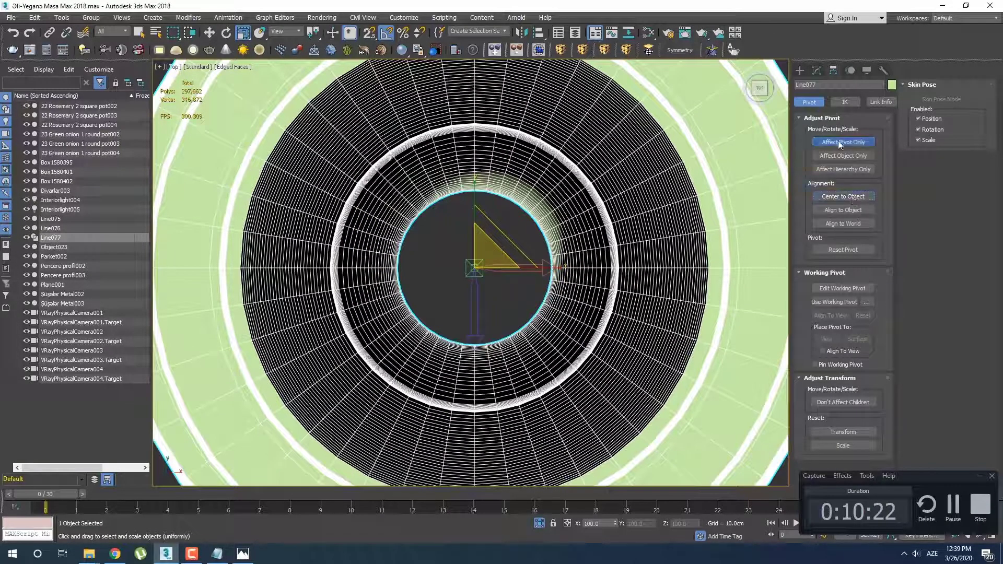
pyautogui.click(839, 140)
pyautogui.click(817, 70)
pyautogui.click(800, 70)
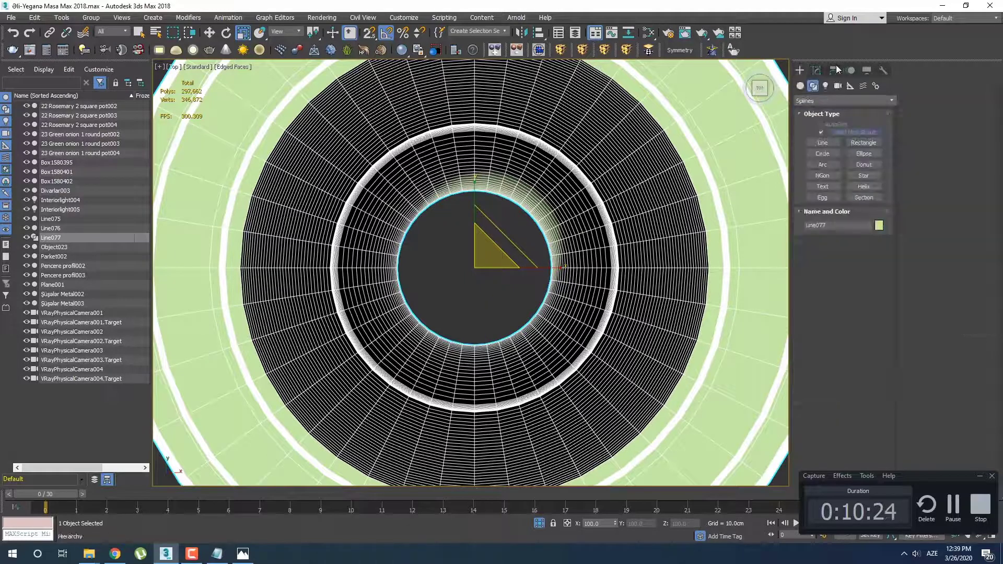
pyautogui.click(817, 71)
pyautogui.press('1')
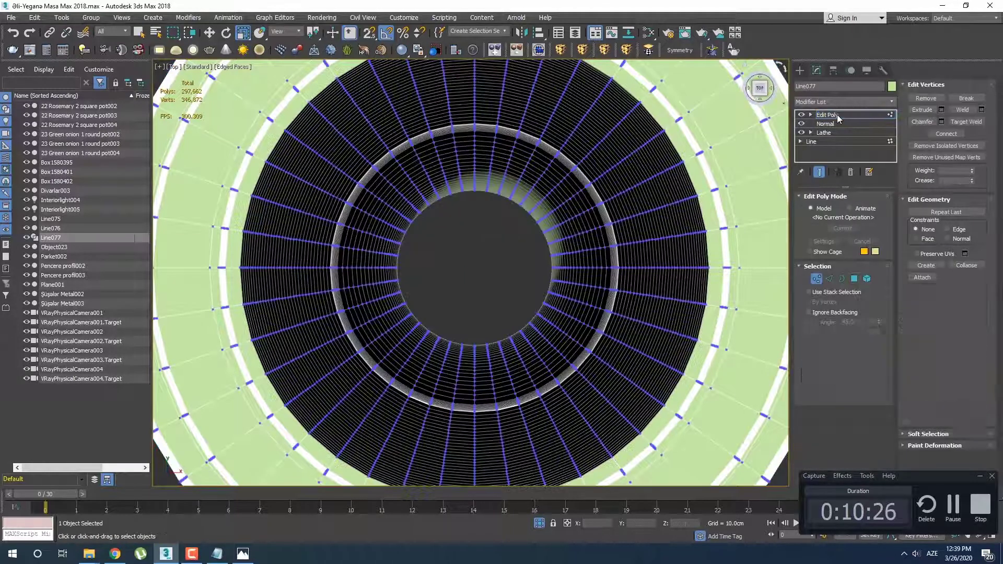
pyautogui.click(829, 279)
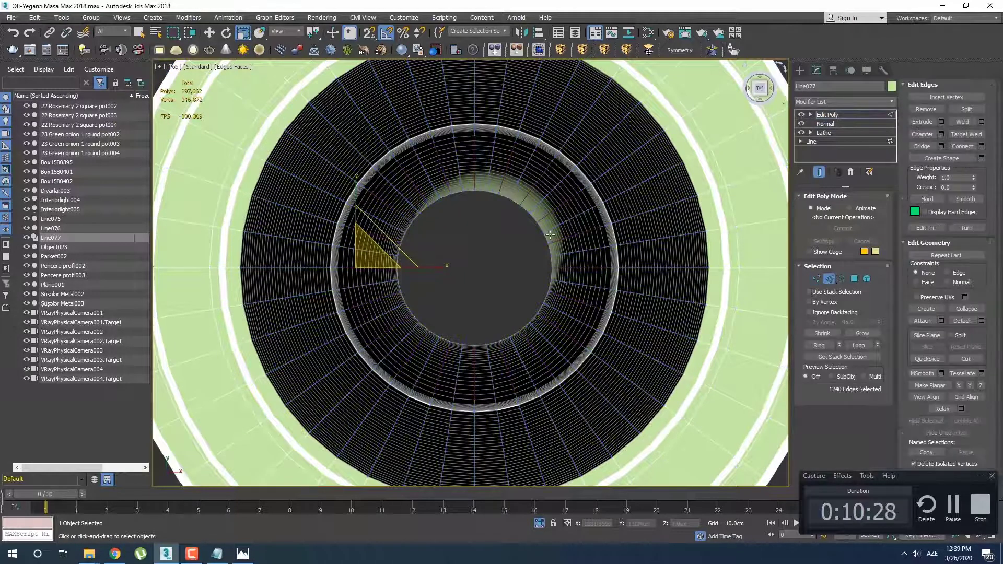
# Recheck the leg's pivot placement using Affect Pivot Only, returning to Edge selection in Edit Poly
pyautogui.click(834, 70)
pyautogui.click(845, 140)
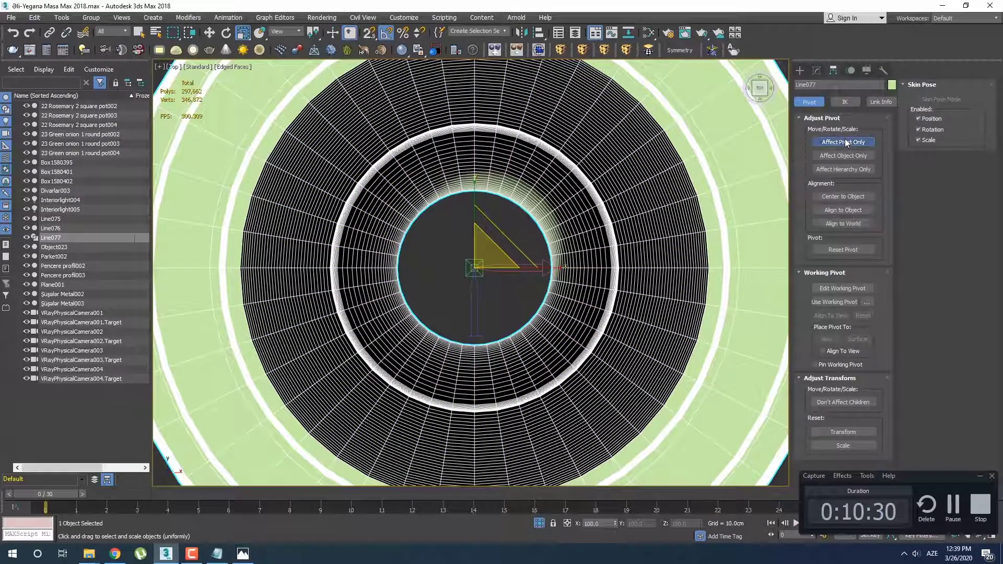
pyautogui.click(818, 74)
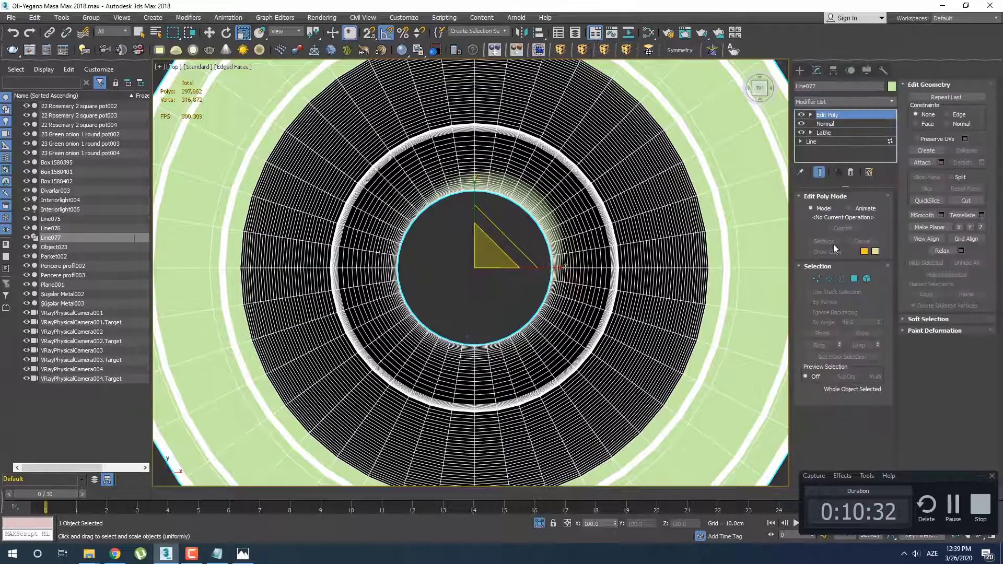
pyautogui.click(828, 279)
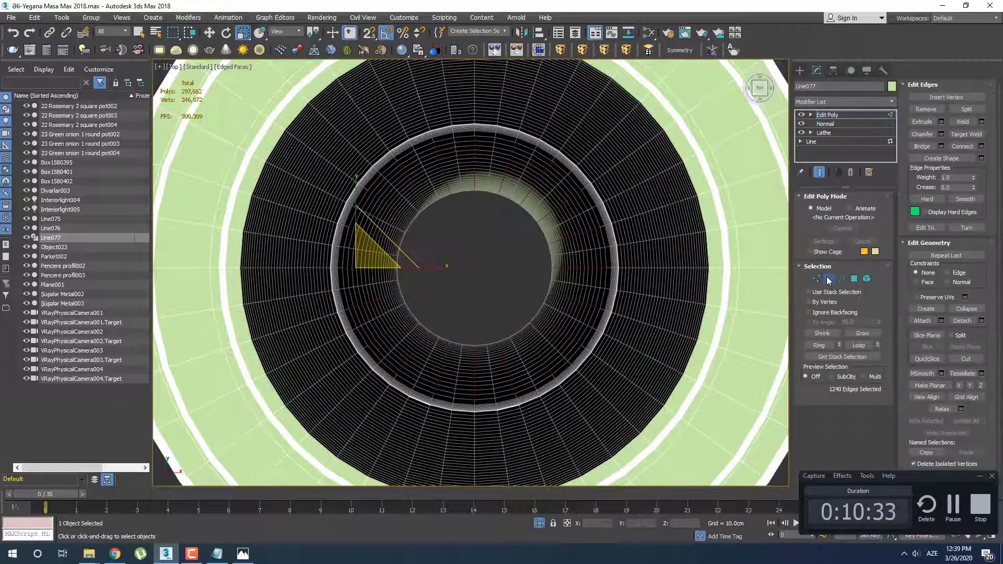
pyautogui.click(835, 70)
pyautogui.click(800, 70)
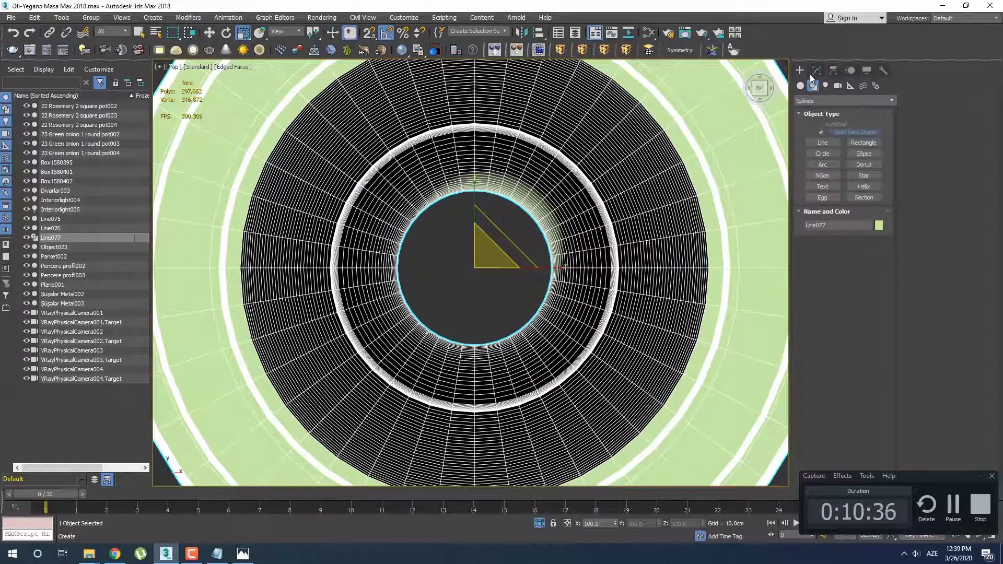
pyautogui.click(814, 72)
pyautogui.click(831, 278)
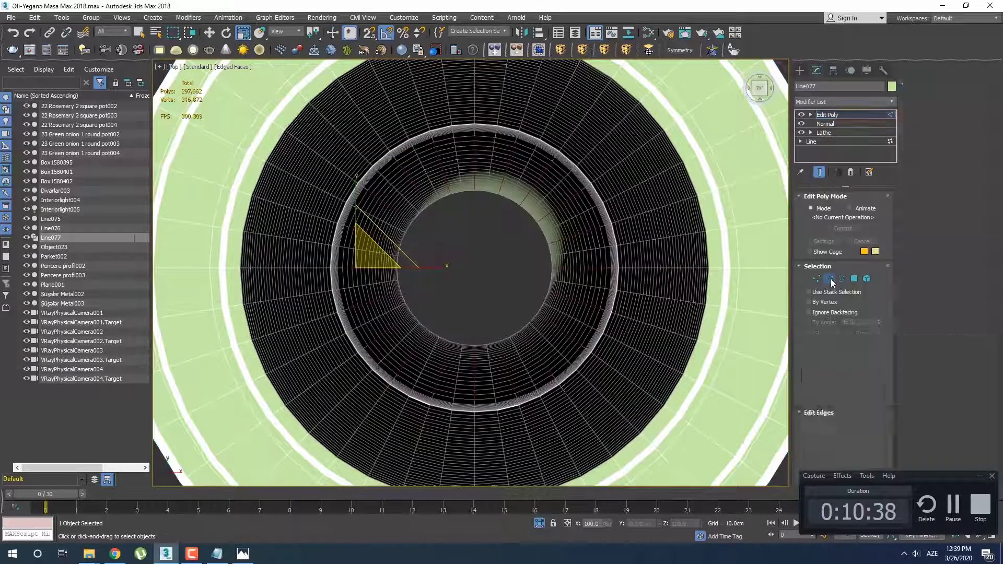
# Scale the selected neck and bulb edges in the perspective view to form vertical grooves around the leg
pyautogui.scroll(-2, 538, 297)
pyautogui.press('p')
pyautogui.press('z')
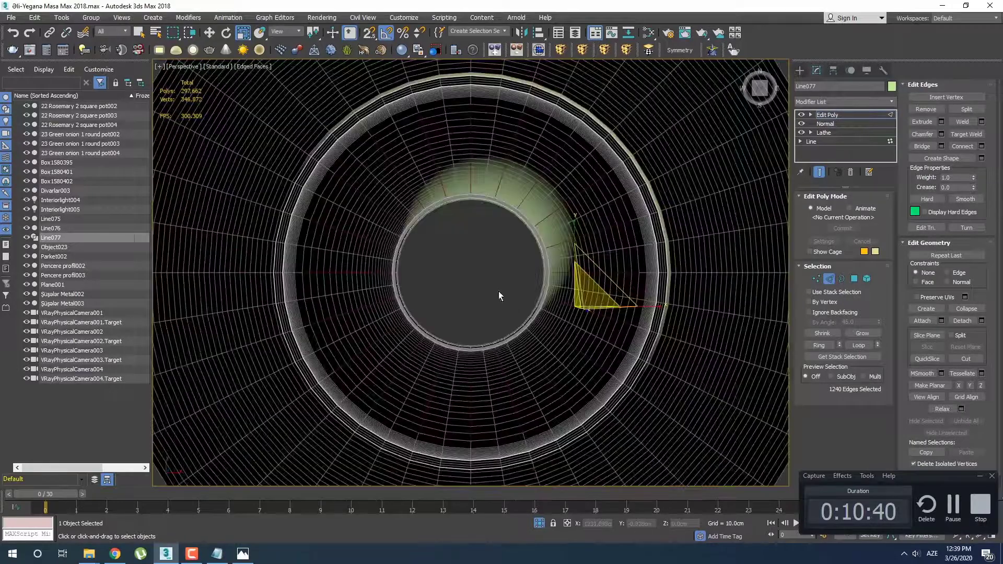
pyautogui.keyDown('alt'); pyautogui.moveTo(498, 291); pyautogui.dragTo(515, 188, button='middle'); pyautogui.keyUp('alt')
pyautogui.moveTo(580, 274); pyautogui.dragTo(558, 282)
pyautogui.keyDown('alt'); pyautogui.moveTo(558, 283); pyautogui.dragTo(529, 293, button='middle'); pyautogui.keyUp('alt')
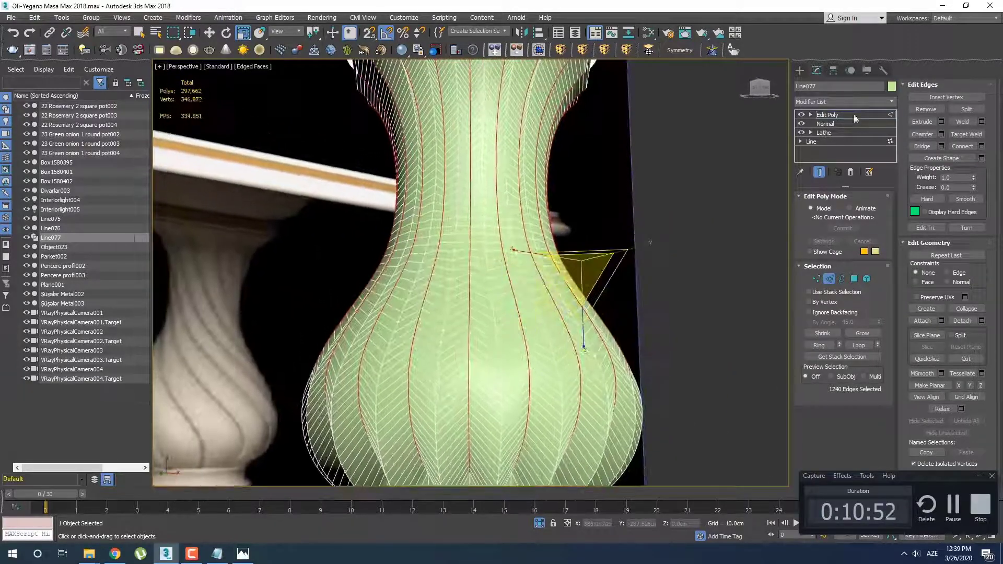
# Add a TurboSmooth modifier with 2 iterations to the leg and turn off the edged-faces display
pyautogui.click(856, 103)
pyautogui.press('t')
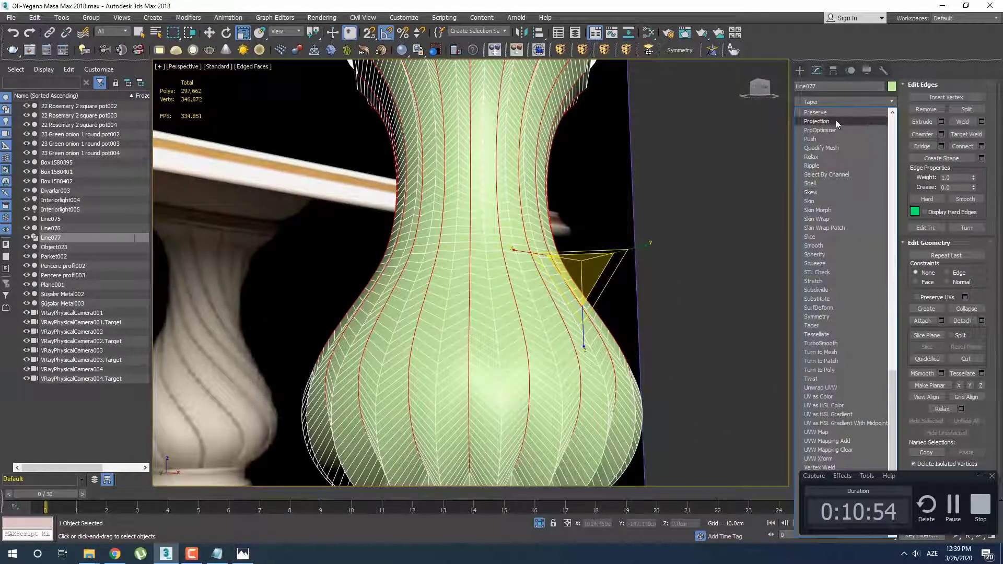
pyautogui.click(842, 343)
pyautogui.keyDown('alt'); pyautogui.moveTo(522, 345); pyautogui.dragTo(532, 287, button='middle'); pyautogui.keyUp('alt')
pyautogui.press('F4')
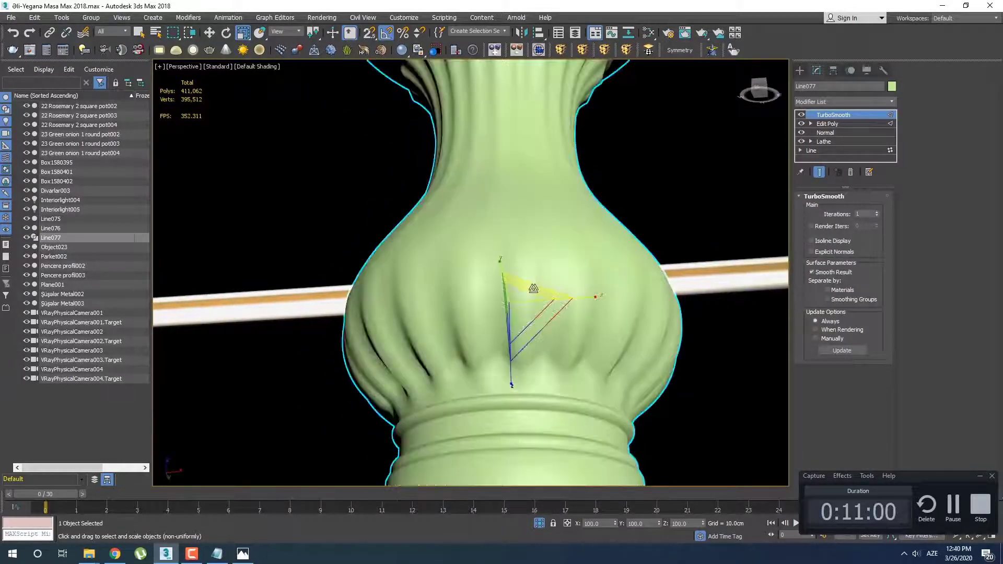
pyautogui.click(877, 212)
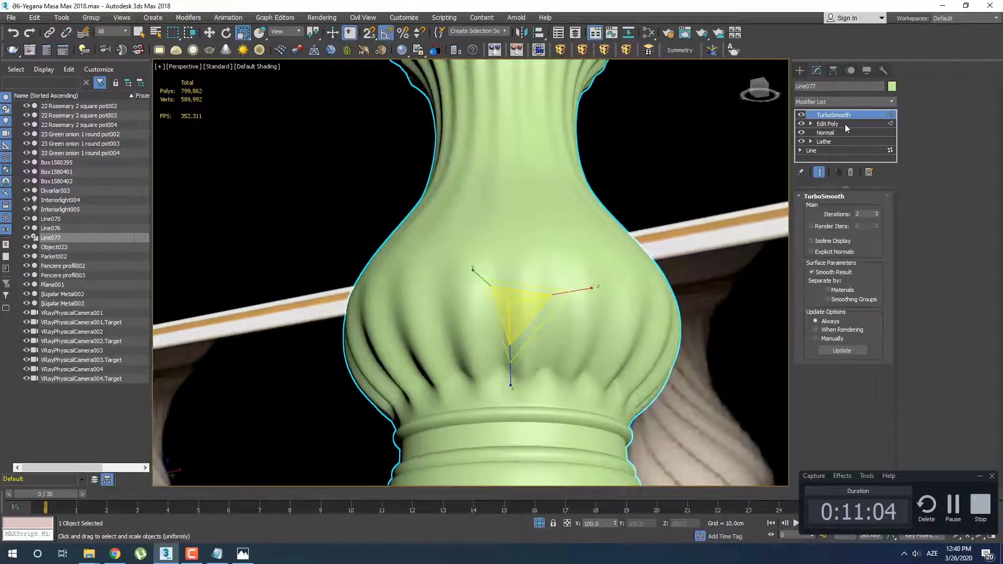
# Try scaling the selected Edit Poly edges to about 60% in X and Y, and undo the last scaling
pyautogui.click(846, 126)
pyautogui.click(440, 241)
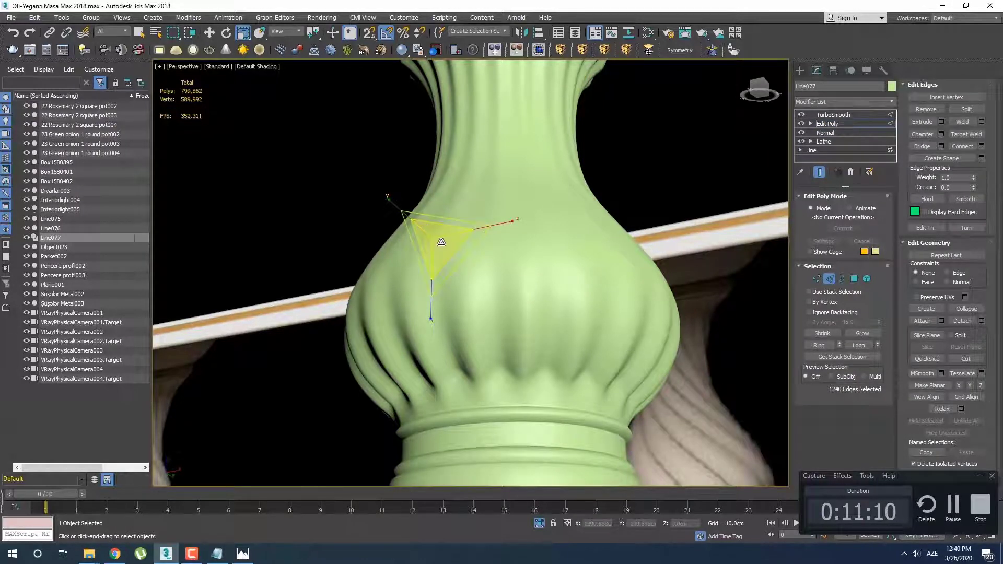
pyautogui.moveTo(432, 239); pyautogui.dragTo(443, 242)
pyautogui.keyDown('alt'); pyautogui.moveTo(443, 241); pyautogui.dragTo(459, 268, button='middle'); pyautogui.keyUp('alt')
pyautogui.moveTo(433, 203); pyautogui.dragTo(426, 189)
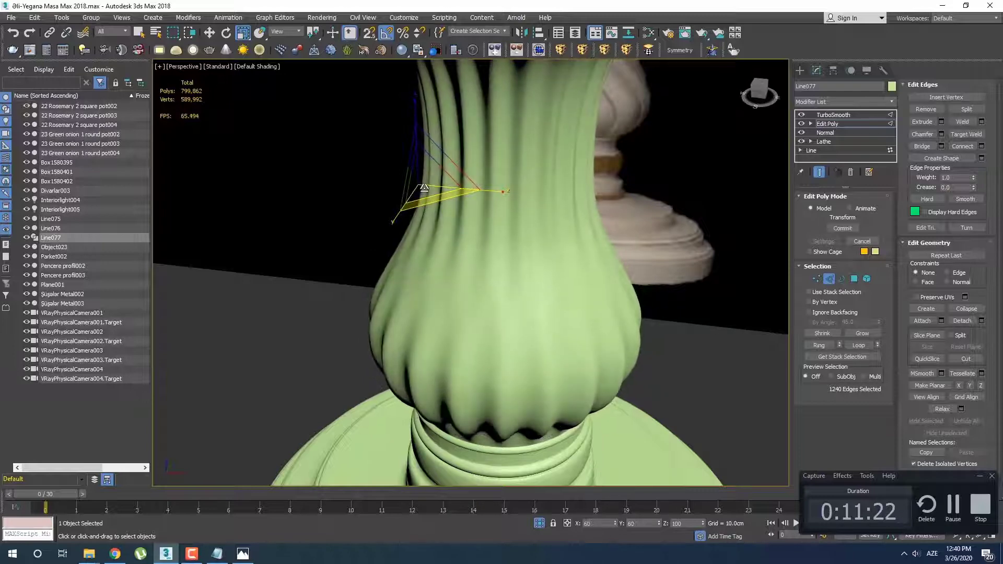
pyautogui.hotkey('ctrl', 'z')
# Scale the selected edges in the horizontal plane to deepen the grooves on the leg's neck and bulb
pyautogui.moveTo(467, 230); pyautogui.dragTo(490, 192, button='middle')
pyautogui.scroll(-4, 519, 269)
pyautogui.scroll(3, 533, 291)
pyautogui.moveTo(573, 271)
pyautogui.mouseDown(button='middle')
pyautogui.moveTo(434, 208)
pyautogui.moveTo(558, 283)
pyautogui.mouseUp(button='middle')
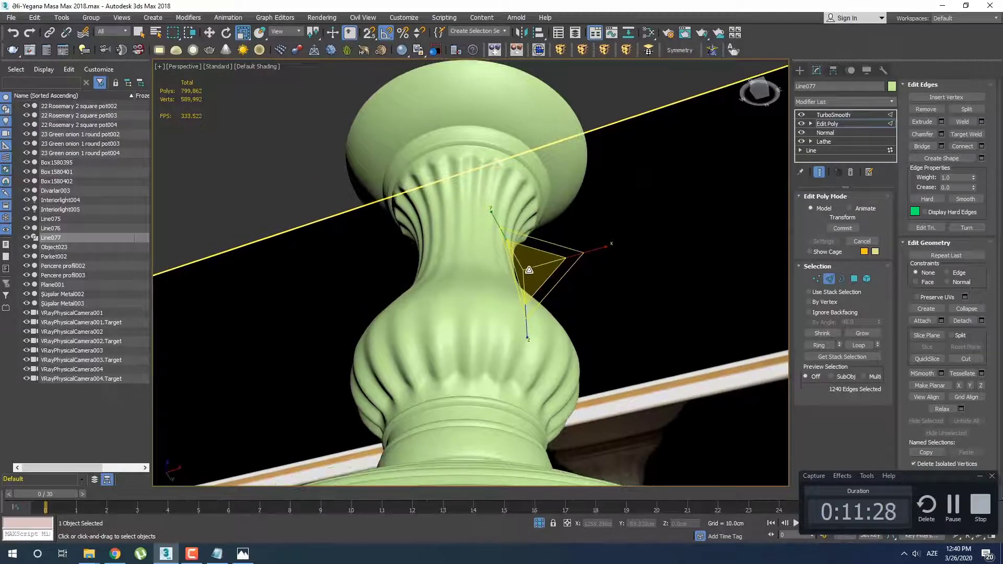
pyautogui.moveTo(526, 271); pyautogui.dragTo(570, 265)
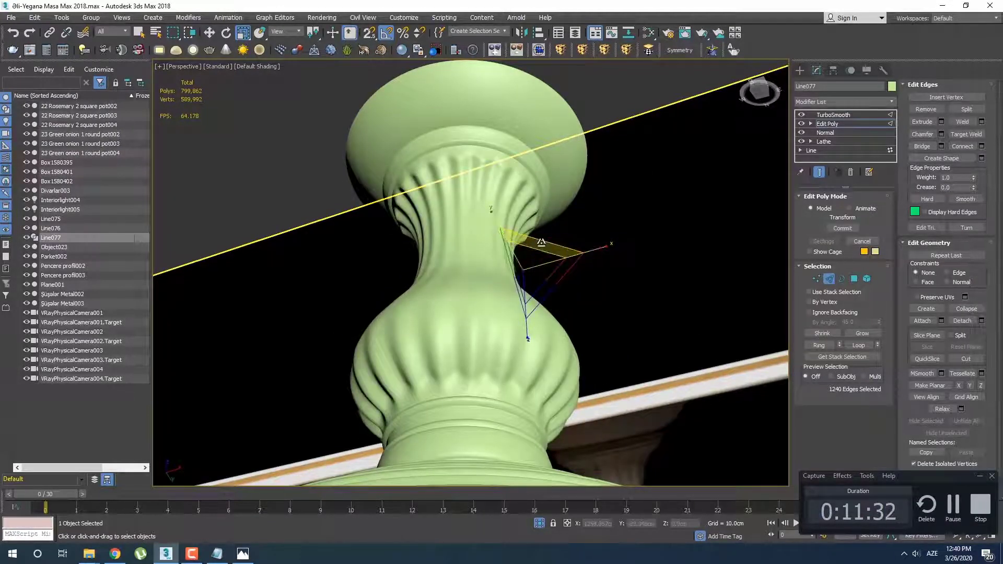
pyautogui.moveTo(534, 243); pyautogui.dragTo(495, 291)
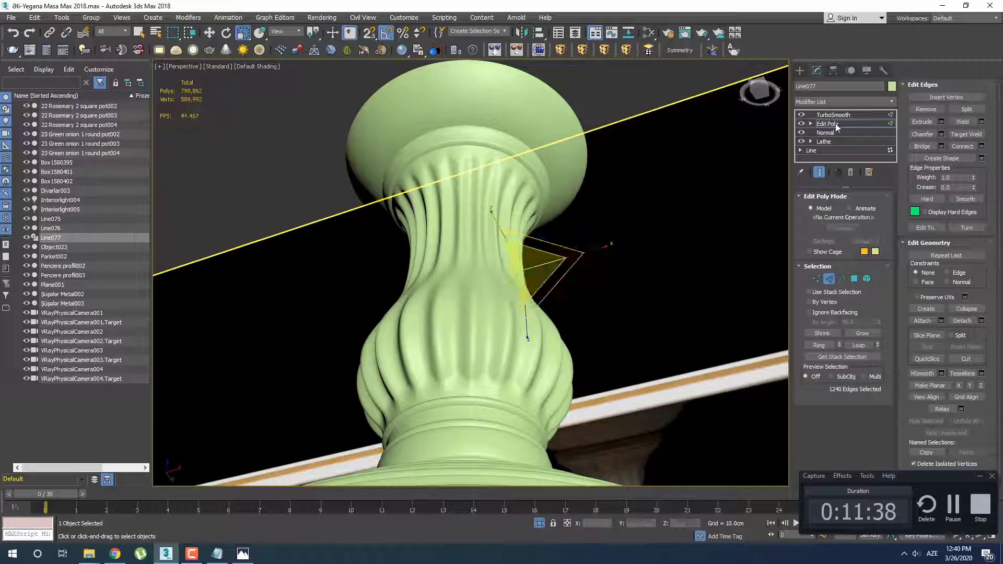
# Hide the smoothed end result and try a stronger horizontal scaling of the selected edges
pyautogui.click(820, 174)
pyautogui.keyDown('alt'); pyautogui.moveTo(737, 217); pyautogui.dragTo(519, 309, button='middle'); pyautogui.keyUp('alt')
pyautogui.moveTo(519, 309); pyautogui.dragTo(378, 495)
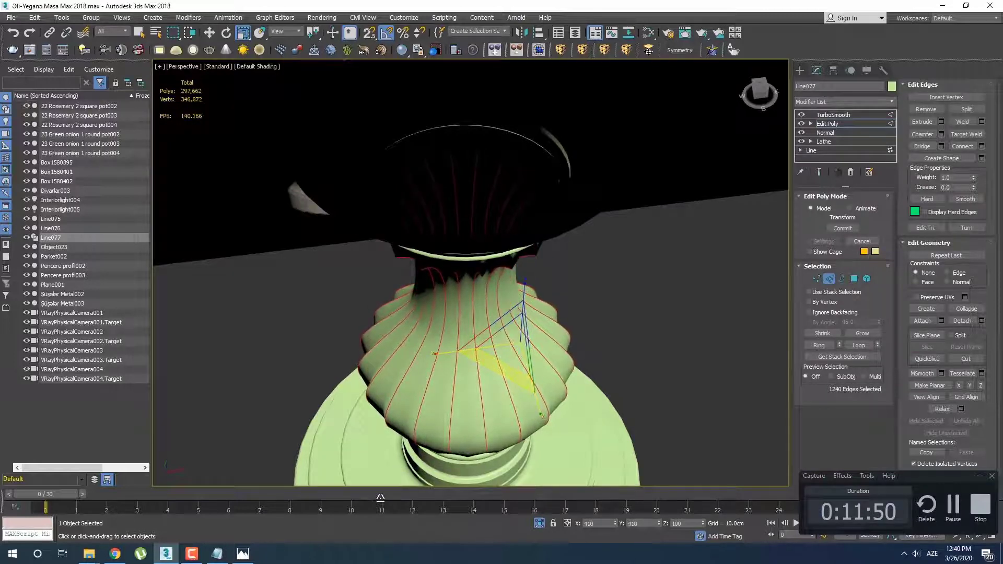
pyautogui.keyDown('alt'); pyautogui.moveTo(470, 413); pyautogui.dragTo(522, 287, button='middle'); pyautogui.keyUp('alt')
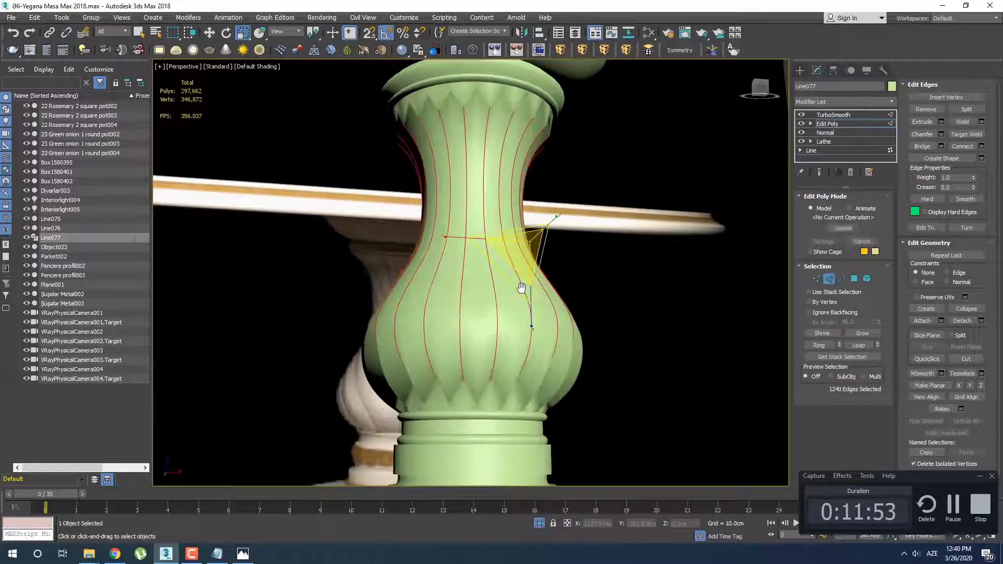
# Delete the leg's TurboSmooth modifier and undo the edge scaling back to the lightly shaped neck and bulb
pyautogui.rightClick(868, 115)
pyautogui.click(884, 131)
pyautogui.hotkey('ctrl', 'z')
pyautogui.moveTo(579, 233); pyautogui.dragTo(594, 317, button='middle')
pyautogui.hotkey('ctrl', 'z')
pyautogui.hotkey('ctrl', 'z')
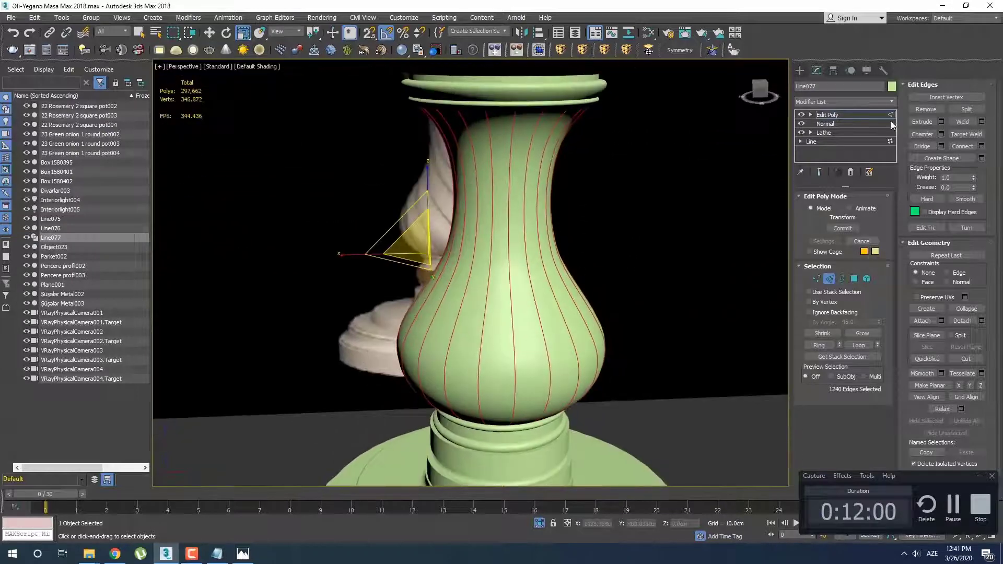
# Add TurboSmooth above the leg's Edit Poly and return to the selected edges in Edit Poly
pyautogui.click(856, 104)
pyautogui.scroll(-5, 848, 221)
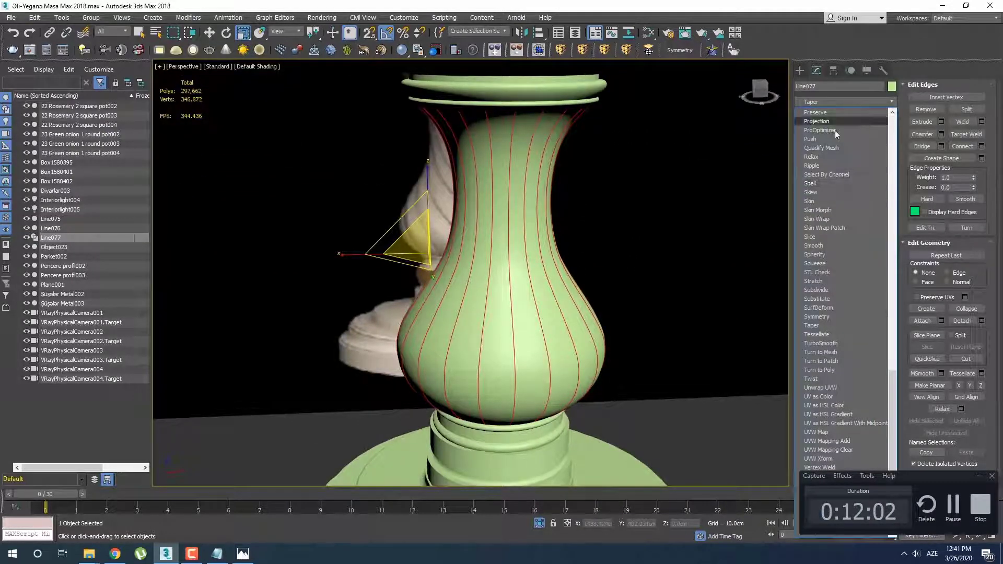
pyautogui.click(840, 343)
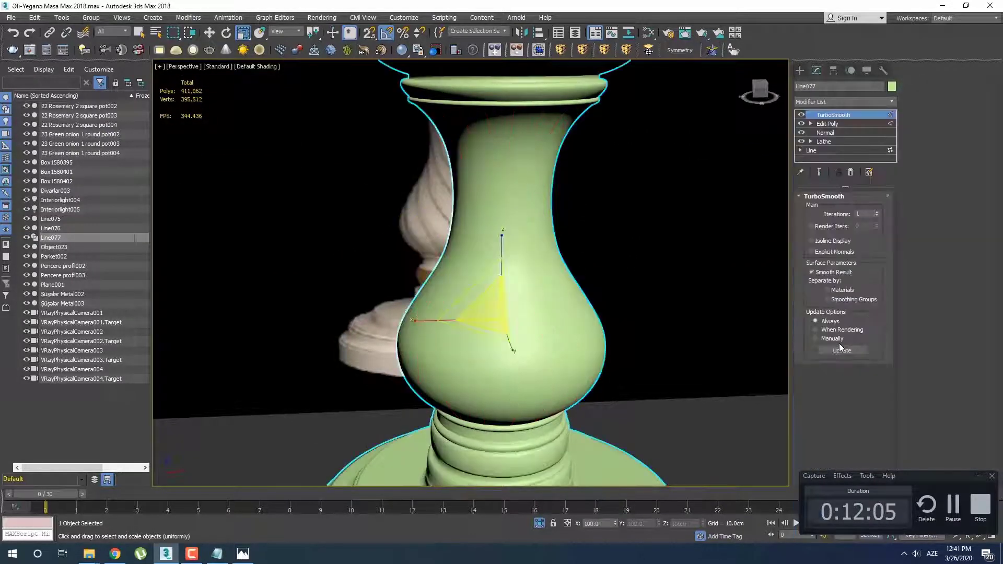
pyautogui.click(827, 123)
pyautogui.press('2')
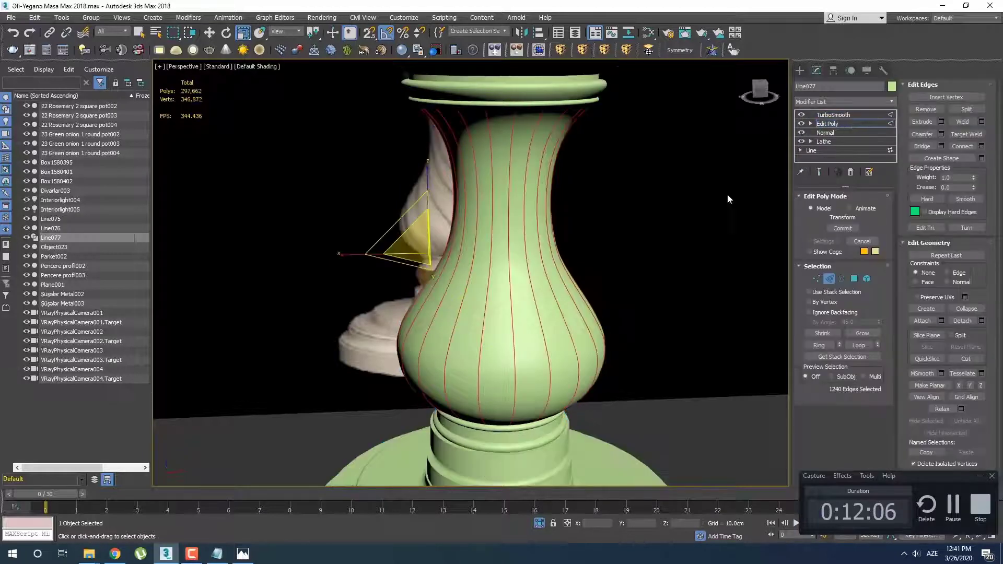
# Scale the selected neck and bulb edges slightly and show the smoothed end result
pyautogui.keyDown('alt'); pyautogui.moveTo(728, 197); pyautogui.dragTo(551, 264, button='middle'); pyautogui.keyUp('alt')
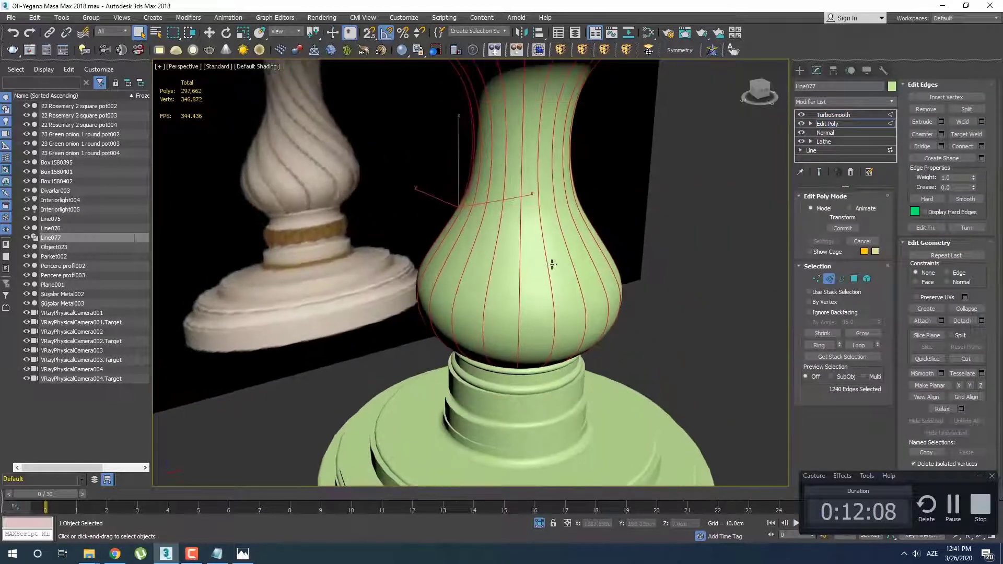
pyautogui.press('r')
pyautogui.moveTo(454, 221); pyautogui.dragTo(452, 223)
pyautogui.click(819, 172)
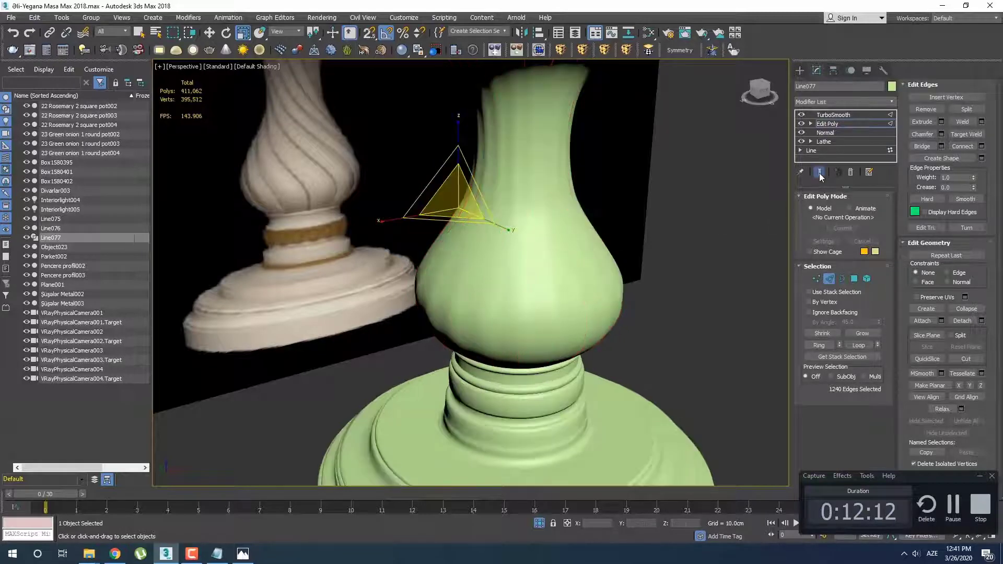
# Adjust the horizontal scaling of the selected edges while previewing the smoothed neck and bulb
pyautogui.keyDown('alt'); pyautogui.moveTo(518, 280); pyautogui.dragTo(518, 260, button='middle'); pyautogui.keyUp('alt')
pyautogui.keyDown('alt'); pyautogui.moveTo(456, 208); pyautogui.dragTo(473, 246, button='middle'); pyautogui.keyUp('alt')
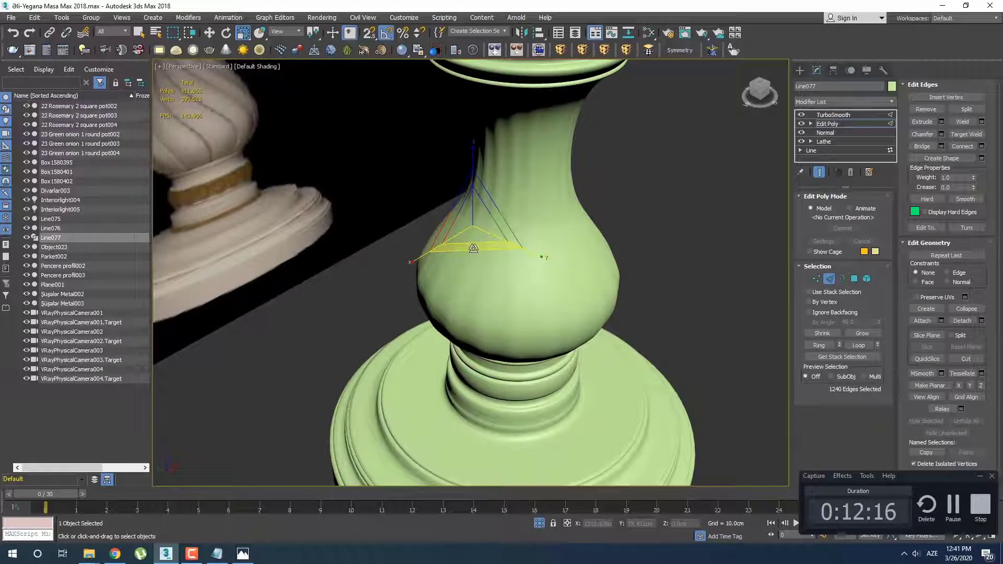
pyautogui.moveTo(474, 248); pyautogui.dragTo(472, 247)
pyautogui.keyDown('alt'); pyautogui.moveTo(473, 248); pyautogui.dragTo(617, 284, button='middle'); pyautogui.keyUp('alt')
# Display edged faces on the smoothed leg and go back to its Edit Poly modifier, keeping TurboSmooth
pyautogui.press('F4')
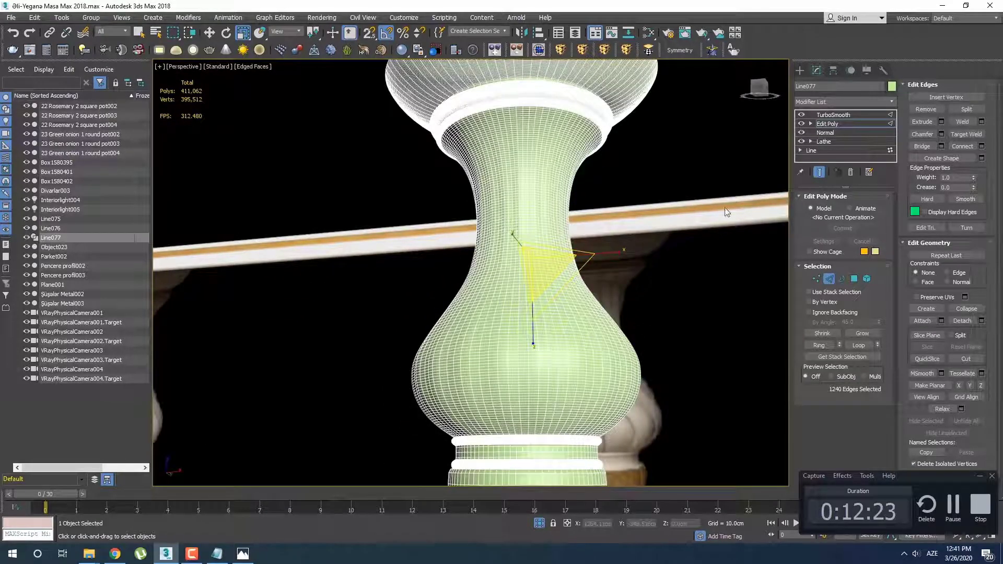
pyautogui.click(836, 116)
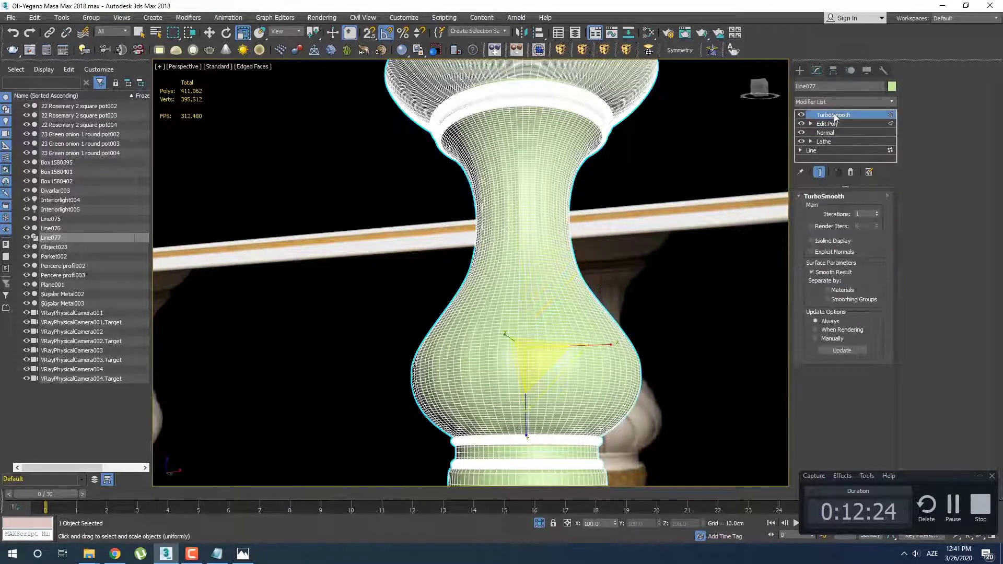
pyautogui.rightClick(835, 115)
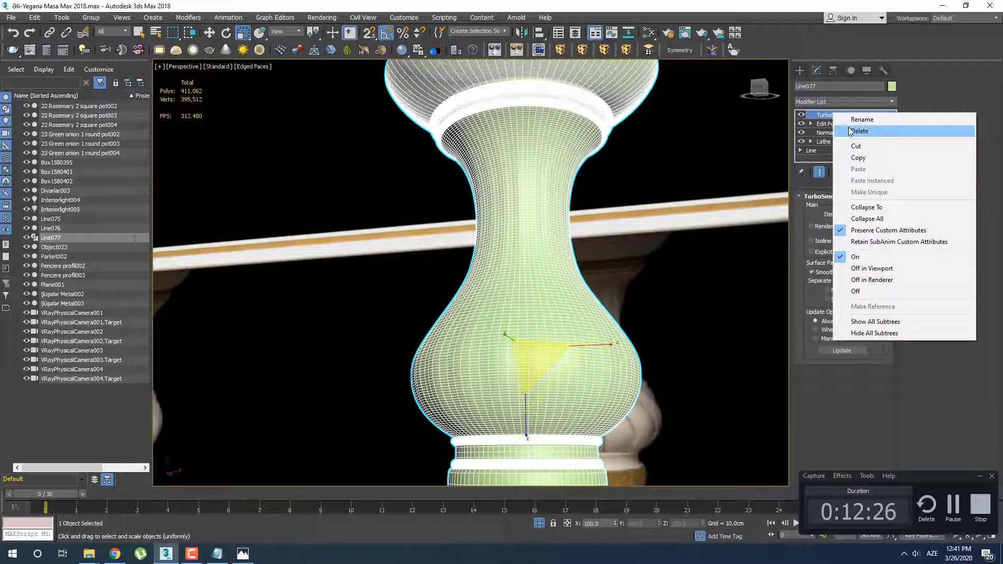
pyautogui.click(887, 97)
pyautogui.click(838, 124)
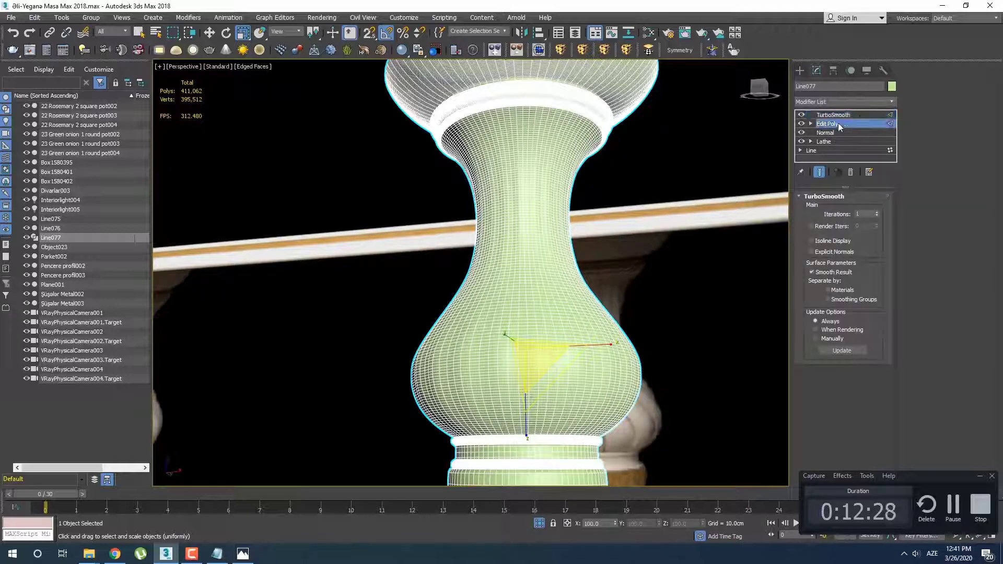
# Hide the leg's smoothed end result while working in Edit Poly, and switch from scaling to plain selection
pyautogui.click(819, 172)
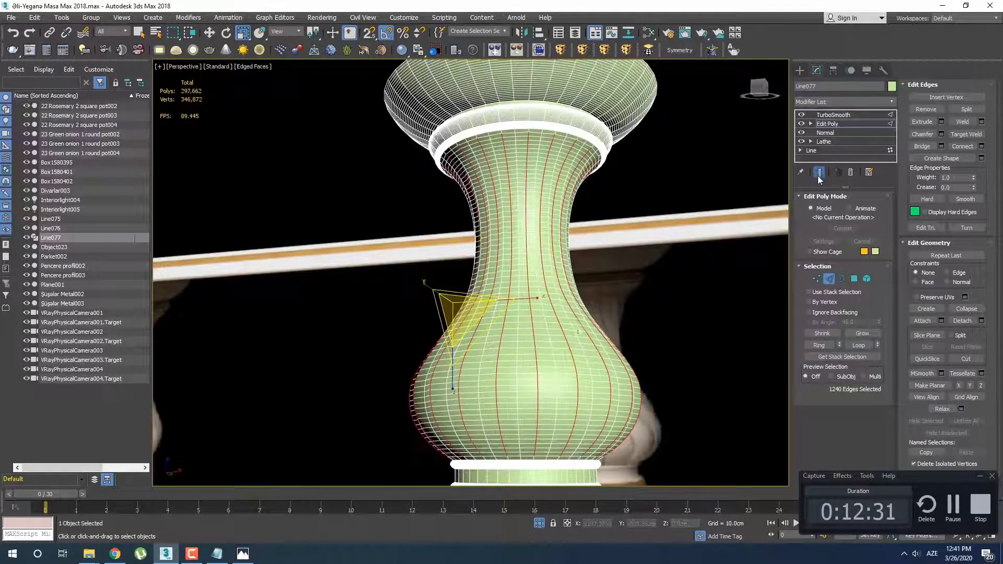
pyautogui.press('q')
pyautogui.moveTo(538, 332); pyautogui.dragTo(519, 319, button='middle')
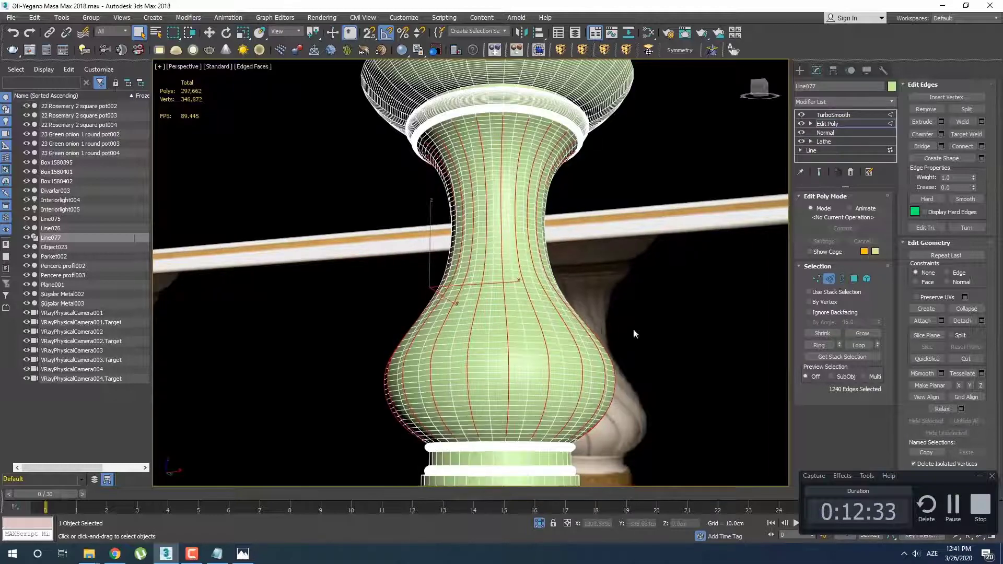
pyautogui.moveTo(634, 328); pyautogui.dragTo(571, 293, button='middle')
# Try a ring selection based on the selected neck and bulb edges
pyautogui.keyDown('alt'); pyautogui.moveTo(474, 311); pyautogui.dragTo(439, 311, button='middle'); pyautogui.keyUp('alt')
pyautogui.scroll(3, 421, 337)
pyautogui.click(434, 292)
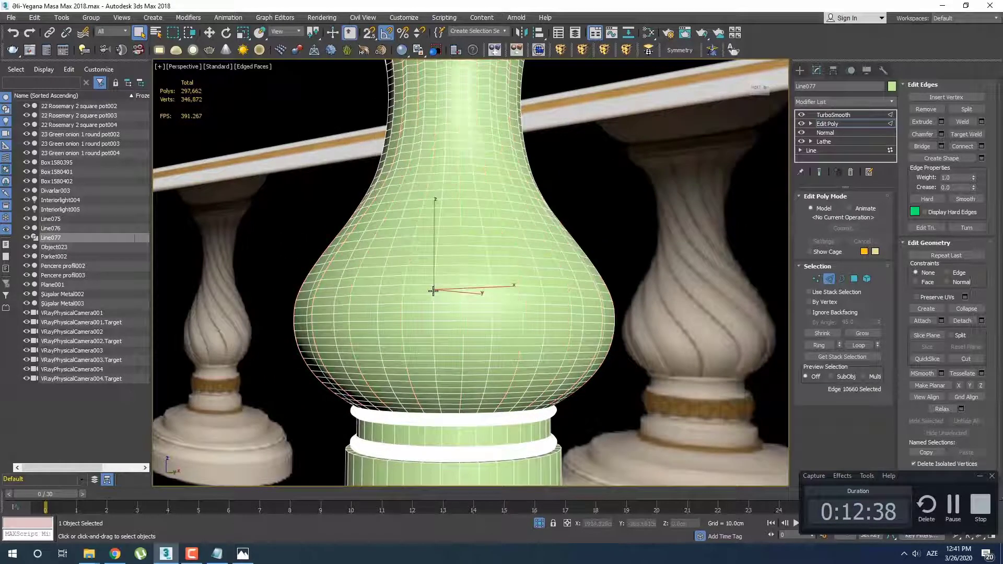
pyautogui.hotkey('ctrl', 'z')
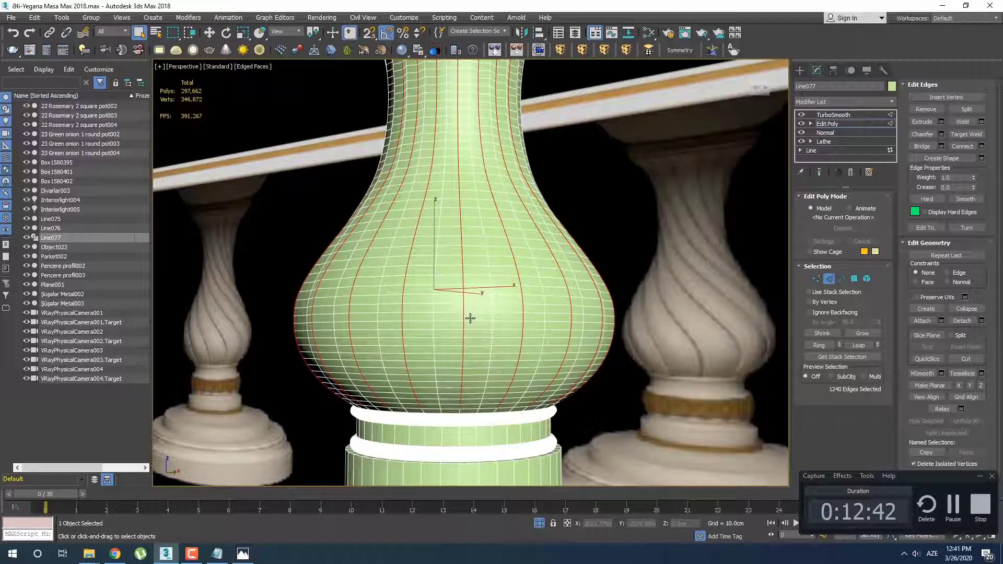
pyautogui.hotkey('alt', 'r')
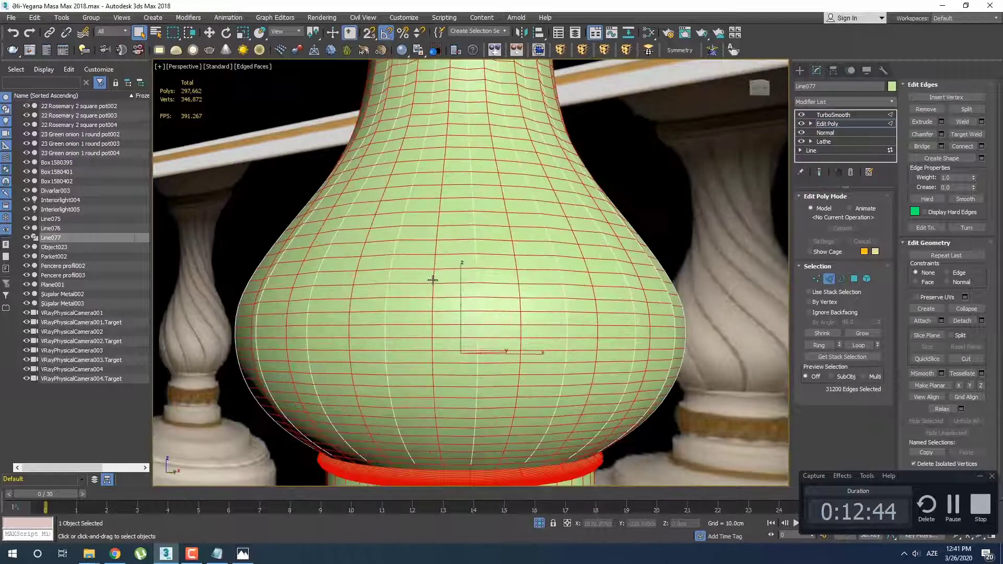
# Start a new edge selection by picking every second vertical edge around roughly the first half of the bulb
pyautogui.click(439, 286)
pyautogui.scroll(4, 446, 307)
pyautogui.keyDown('alt'); pyautogui.moveTo(426, 309); pyautogui.dragTo(432, 352, button='middle'); pyautogui.keyUp('alt')
pyautogui.keyDown('alt'); pyautogui.moveTo(511, 306); pyautogui.dragTo(529, 323, button='middle'); pyautogui.keyUp('alt')
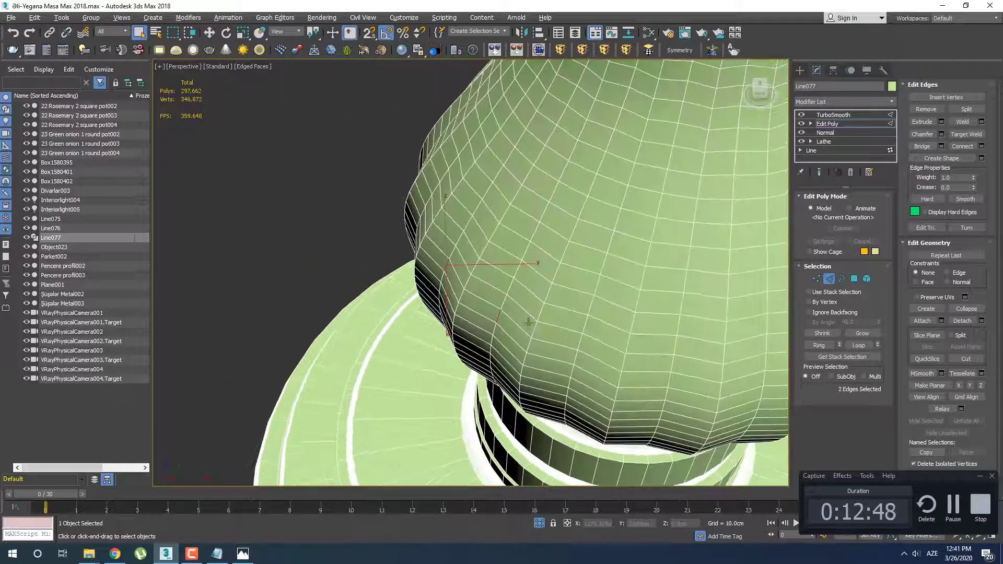
pyautogui.keyDown('alt'); pyautogui.moveTo(648, 382); pyautogui.dragTo(497, 347, button='middle'); pyautogui.keyUp('alt')
pyautogui.keyDown('alt'); pyautogui.moveTo(574, 361); pyautogui.dragTo(572, 378, button='middle'); pyautogui.keyUp('alt')
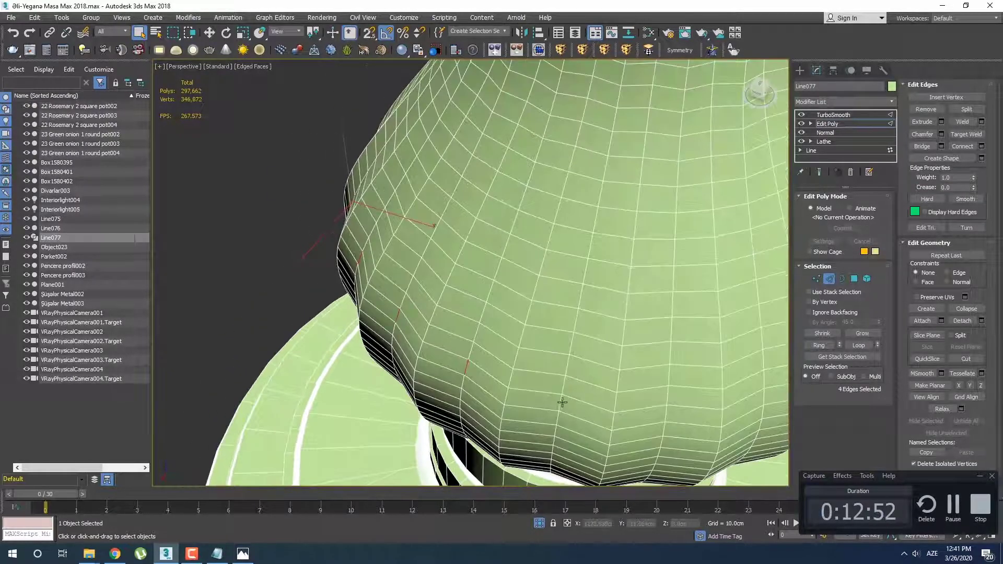
pyautogui.keyDown('alt'); pyautogui.moveTo(691, 422); pyautogui.dragTo(555, 323, button='middle'); pyautogui.keyUp('alt')
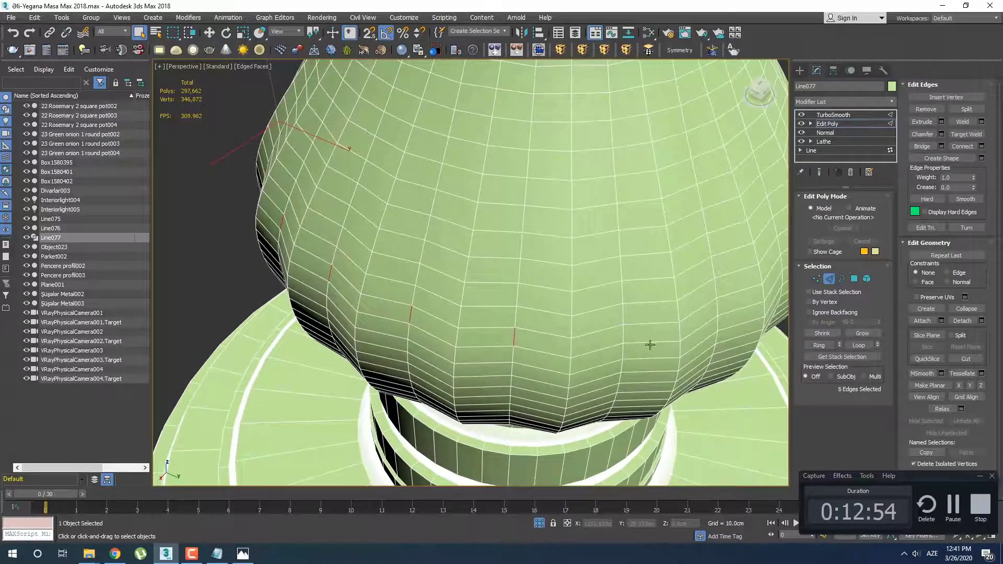
pyautogui.keyDown('alt'); pyautogui.moveTo(650, 345); pyautogui.dragTo(457, 260, button='middle'); pyautogui.keyUp('alt')
pyautogui.press('2')
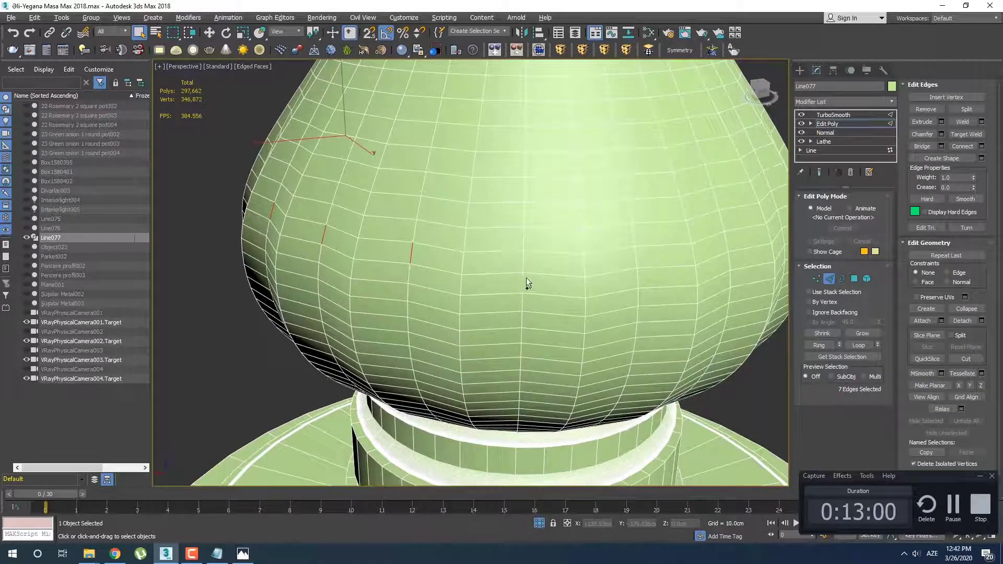
pyautogui.keyDown('alt'); pyautogui.moveTo(525, 264); pyautogui.dragTo(452, 330, button='middle'); pyautogui.keyUp('alt')
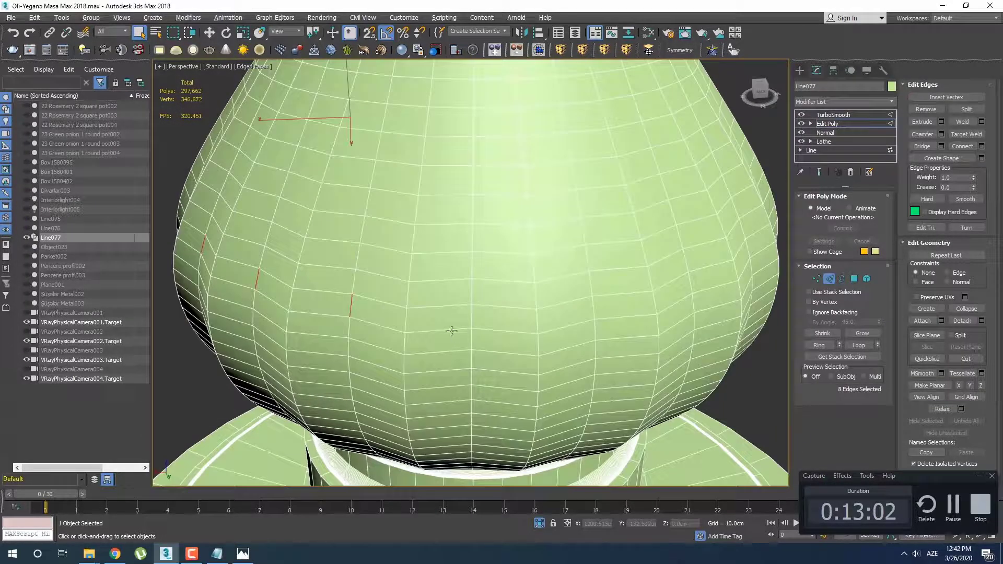
pyautogui.keyDown('alt'); pyautogui.moveTo(639, 326); pyautogui.dragTo(551, 362, button='middle'); pyautogui.keyUp('alt')
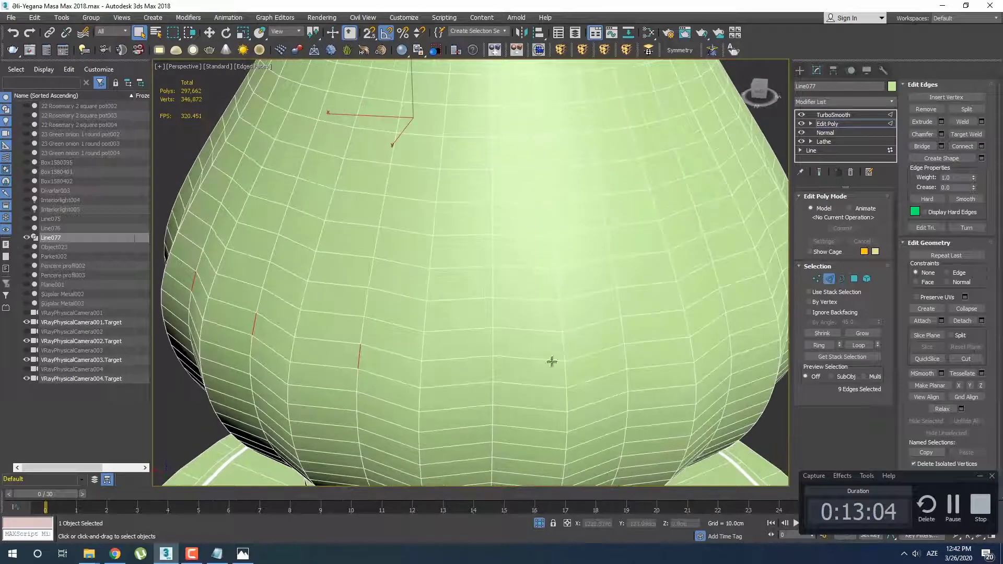
pyautogui.keyDown('ctrl'); pyautogui.click(493, 371); pyautogui.keyUp('ctrl')
pyautogui.keyDown('alt'); pyautogui.moveTo(493, 371); pyautogui.dragTo(559, 279, button='middle'); pyautogui.keyUp('alt')
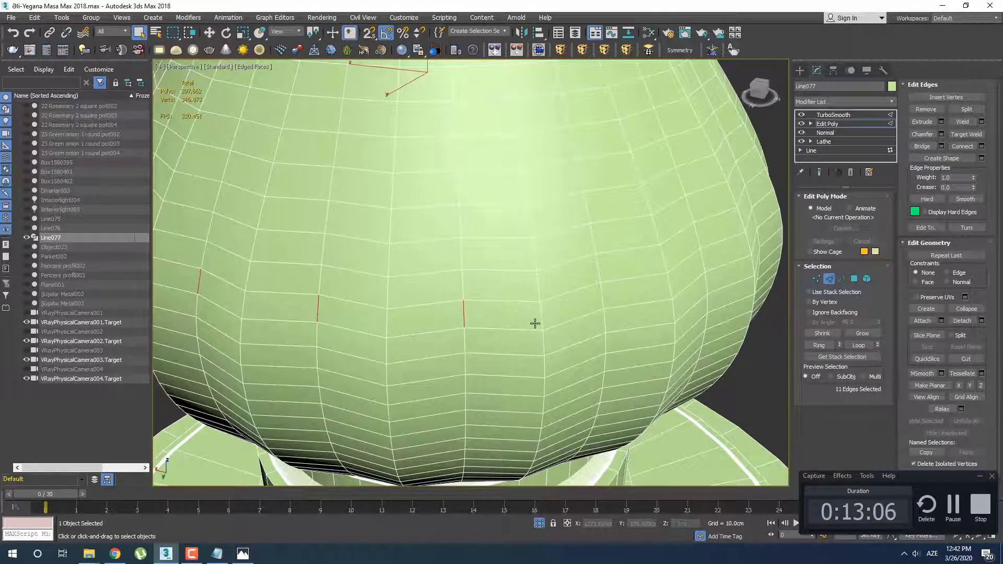
pyautogui.scroll(-5, 535, 324)
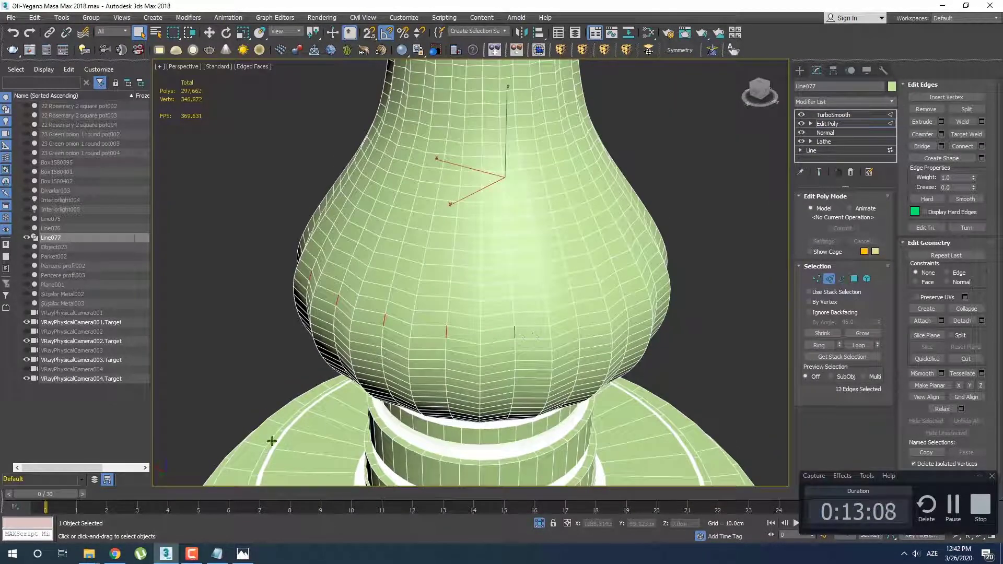
# Check the reference photo of the table legs and continue adding alternate vertical edges around the bulb
pyautogui.click(243, 555)
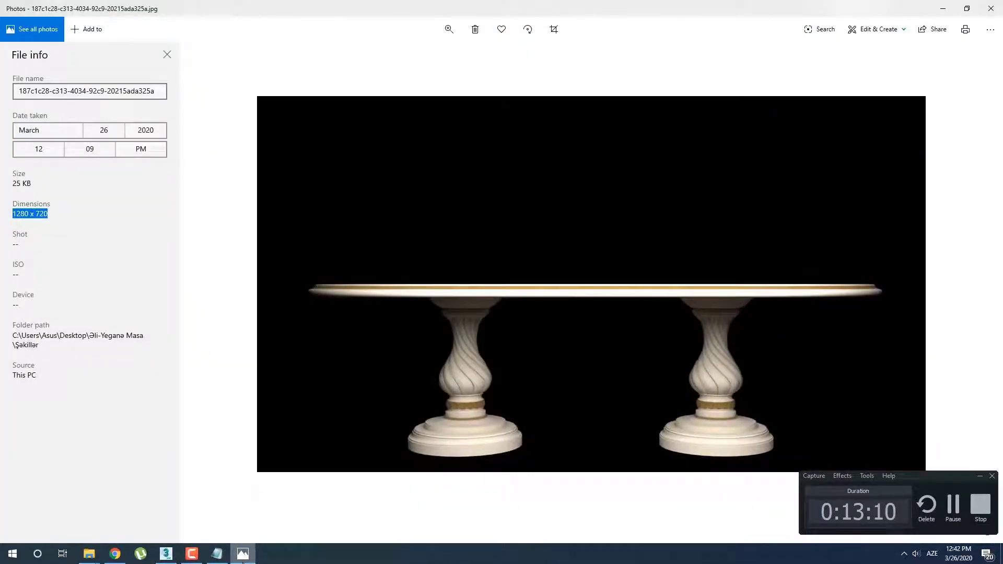
pyautogui.click(243, 558)
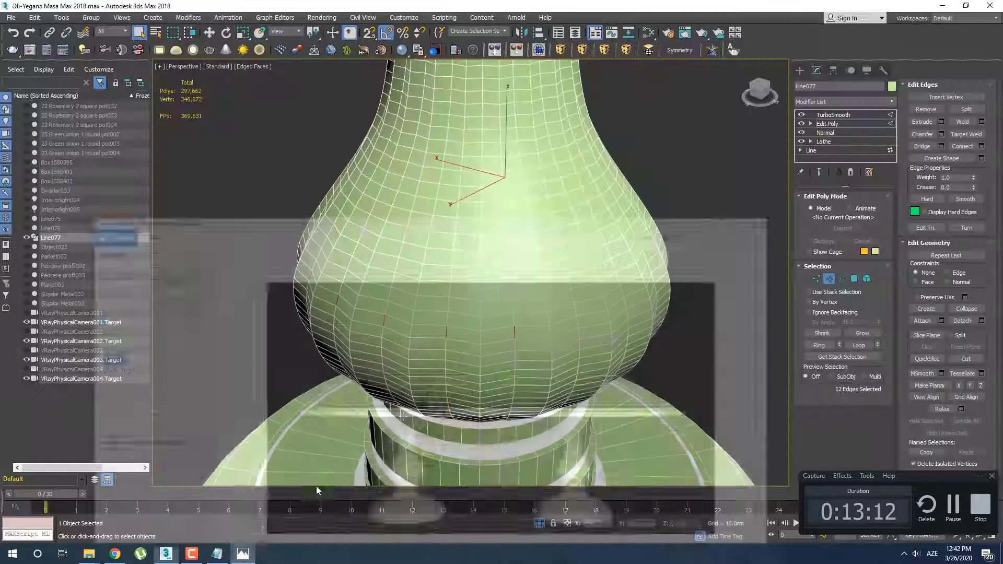
pyautogui.moveTo(431, 371); pyautogui.dragTo(426, 361, button='middle')
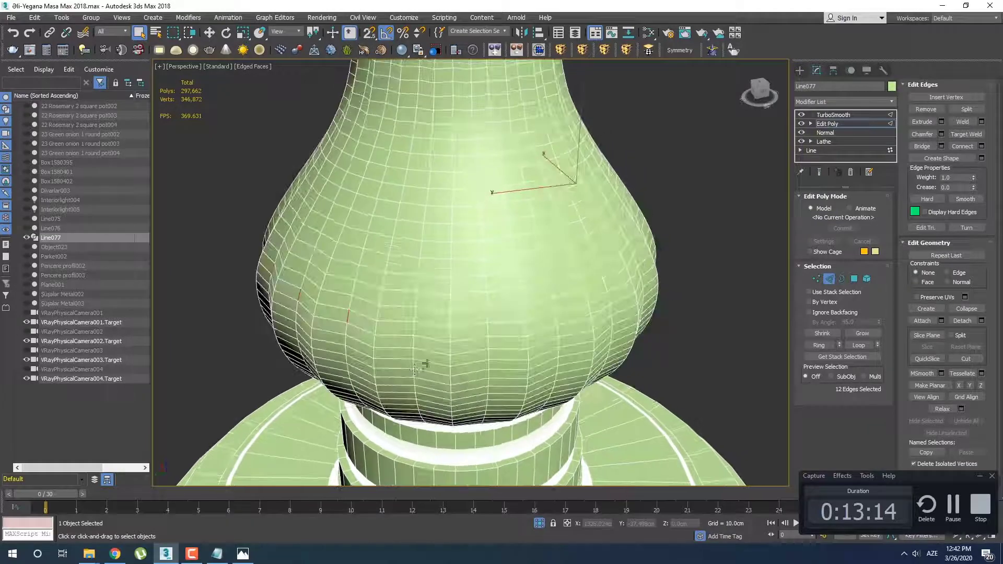
pyautogui.scroll(2, 426, 356)
pyautogui.keyDown('alt'); pyautogui.moveTo(496, 335); pyautogui.dragTo(493, 344, button='middle'); pyautogui.keyUp('alt')
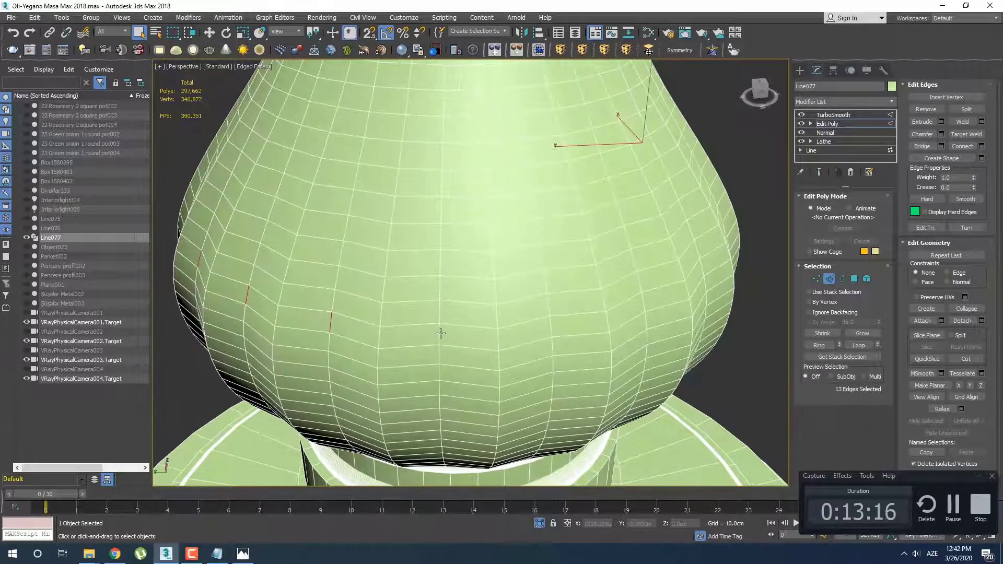
pyautogui.keyDown('ctrl'); pyautogui.click(550, 331); pyautogui.keyUp('ctrl')
pyautogui.keyDown('alt'); pyautogui.moveTo(644, 333); pyautogui.dragTo(579, 348, button='middle'); pyautogui.keyUp('alt')
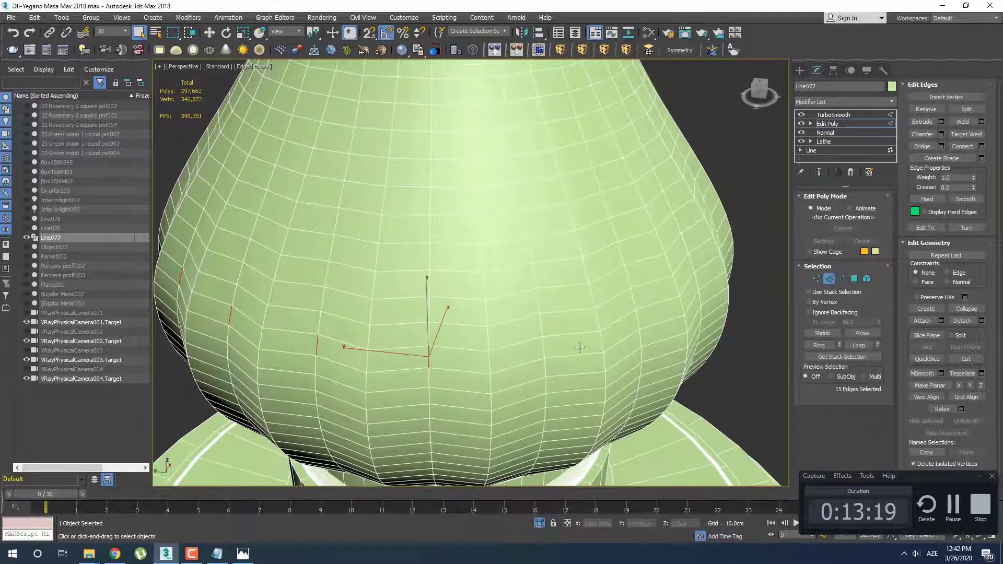
pyautogui.keyDown('ctrl'); pyautogui.click(637, 325); pyautogui.keyUp('ctrl')
pyautogui.scroll(-2, 644, 337)
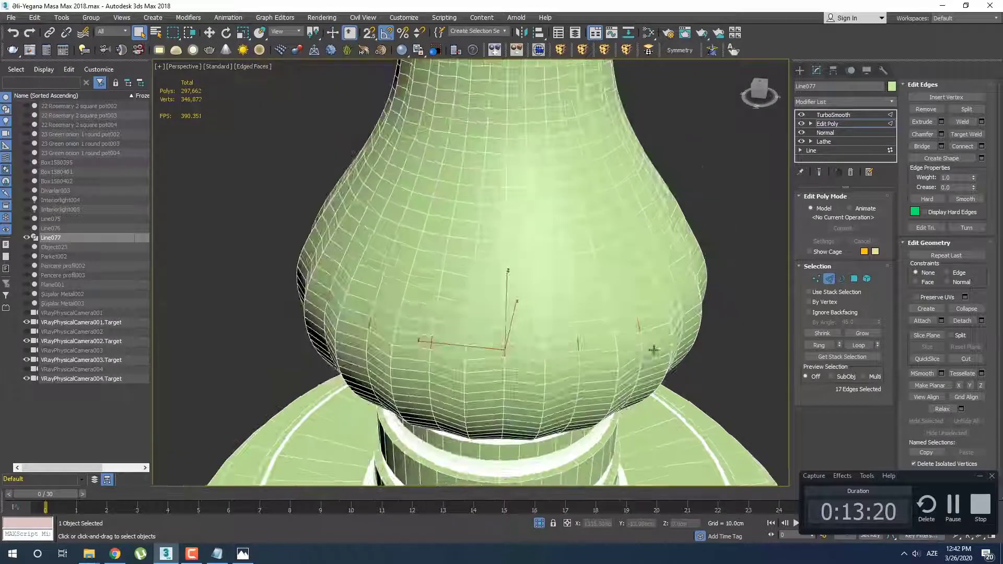
# Add the remaining alternate vertical edges around the bulb and expand the selection into full edge loops
pyautogui.keyDown('alt'); pyautogui.moveTo(652, 349); pyautogui.dragTo(569, 348, button='middle'); pyautogui.keyUp('alt')
pyautogui.keyDown('ctrl'); pyautogui.click(473, 337); pyautogui.keyUp('ctrl')
pyautogui.keyDown('alt'); pyautogui.moveTo(473, 338); pyautogui.dragTo(479, 349, button='middle'); pyautogui.keyUp('alt')
pyautogui.keyDown('ctrl'); pyautogui.click(541, 348); pyautogui.keyUp('ctrl')
pyautogui.keyDown('alt'); pyautogui.moveTo(542, 348); pyautogui.dragTo(472, 359, button='middle'); pyautogui.keyUp('alt')
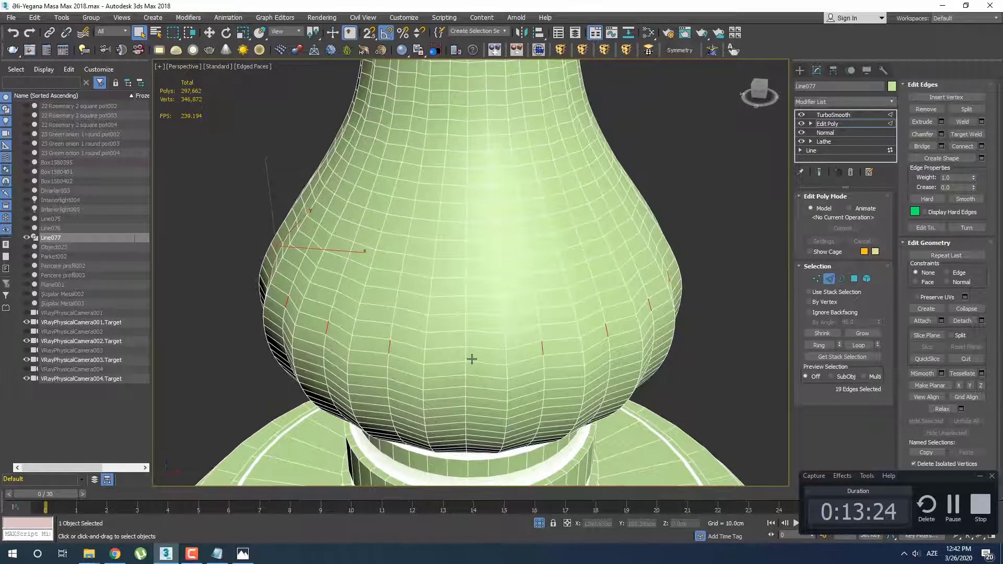
pyautogui.hotkey('alt', 'l')
pyautogui.scroll(-3, 509, 329)
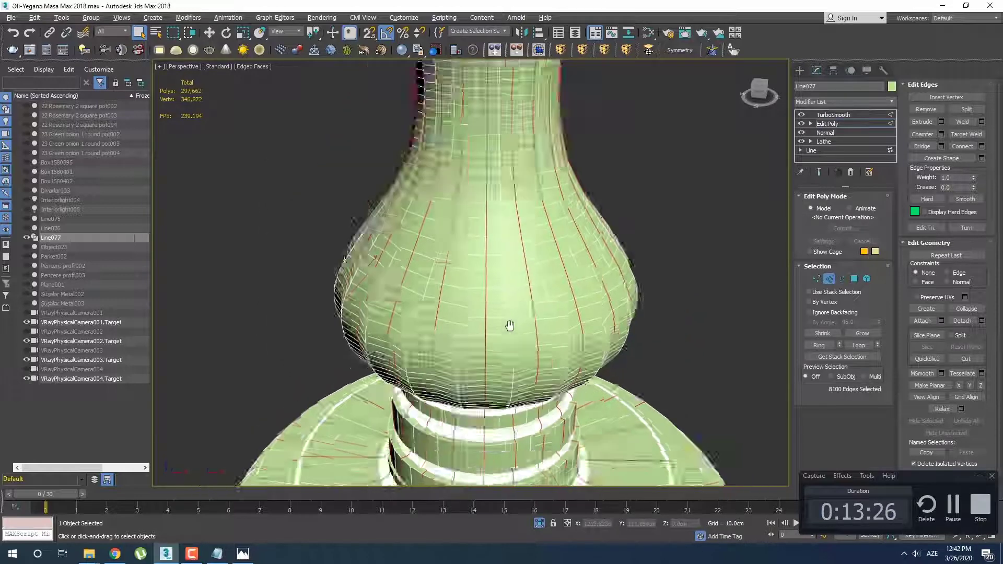
# In front view, deselect all edges on the base, collars and rings below the bulb
pyautogui.press('f')
pyautogui.scroll(-6, 515, 349)
pyautogui.moveTo(514, 347); pyautogui.dragTo(522, 264, button='middle')
pyautogui.scroll(5, 476, 253)
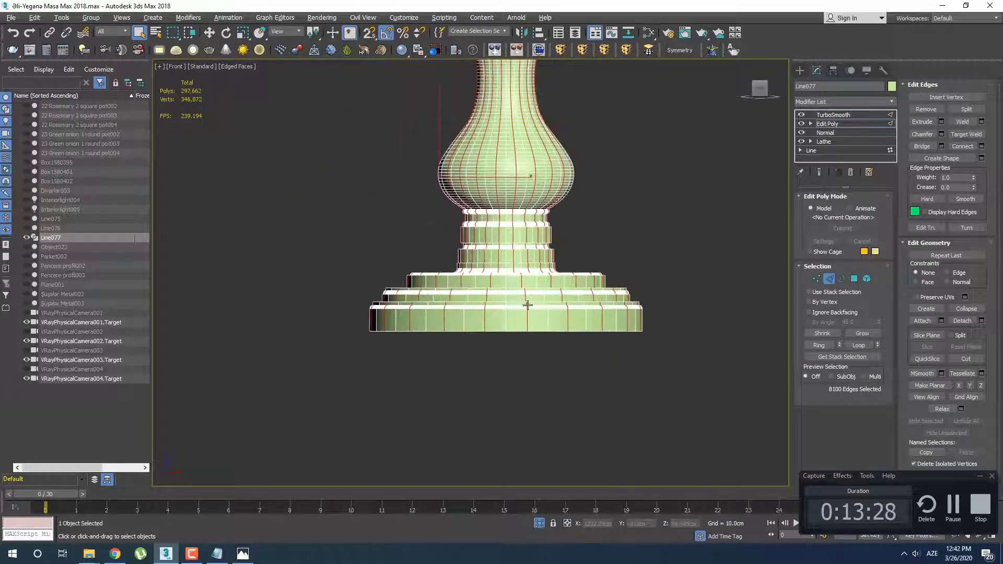
pyautogui.scroll(6, 536, 208)
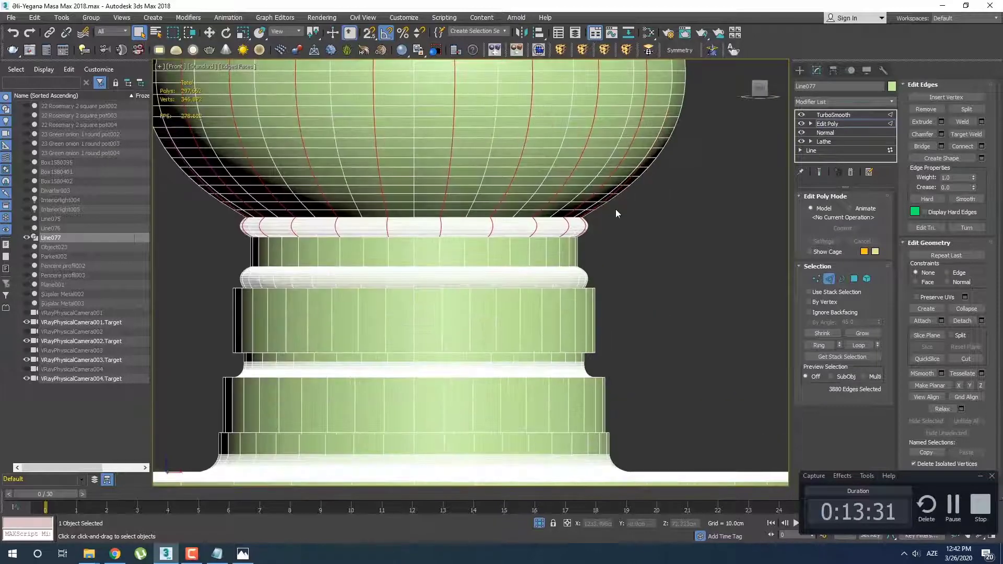
pyautogui.moveTo(604, 254); pyautogui.dragTo(661, 281, button='middle')
pyautogui.moveTo(230, 256); pyautogui.dragTo(211, 246)
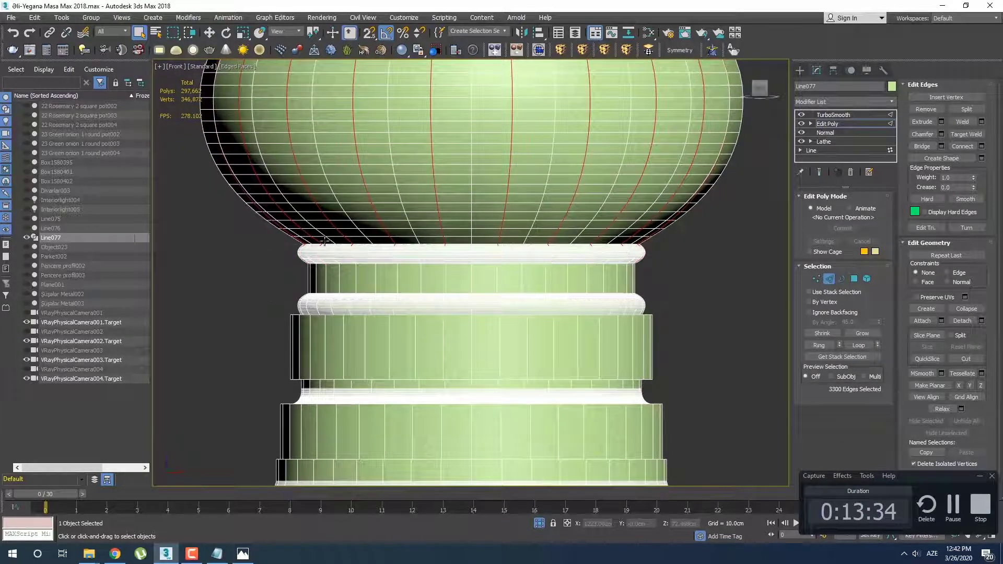
pyautogui.scroll(2, 328, 275)
pyautogui.keyDown('alt'); pyautogui.moveTo(603, 279); pyautogui.dragTo(605, 279); pyautogui.keyUp('alt')
pyautogui.moveTo(604, 279); pyautogui.dragTo(548, 282, button='middle')
pyautogui.keyDown('alt'); pyautogui.moveTo(184, 259); pyautogui.dragTo(173, 253); pyautogui.keyUp('alt')
pyautogui.scroll(-3, 504, 278)
# Deselect the edges of the flared top and its rings, keeping only the neck and bulb edges
pyautogui.moveTo(505, 235); pyautogui.dragTo(492, 345, button='middle')
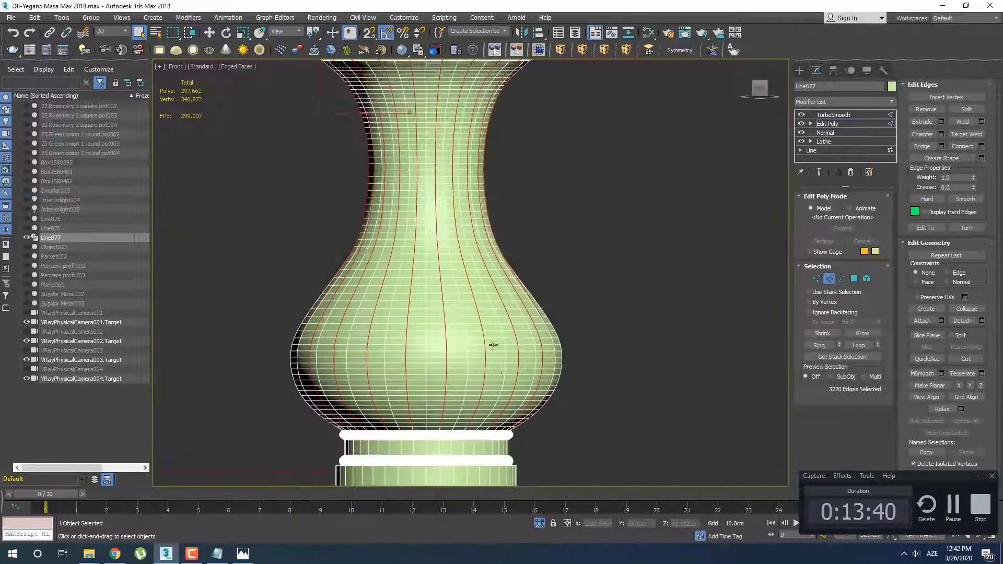
pyautogui.moveTo(455, 154); pyautogui.dragTo(463, 319, button='middle')
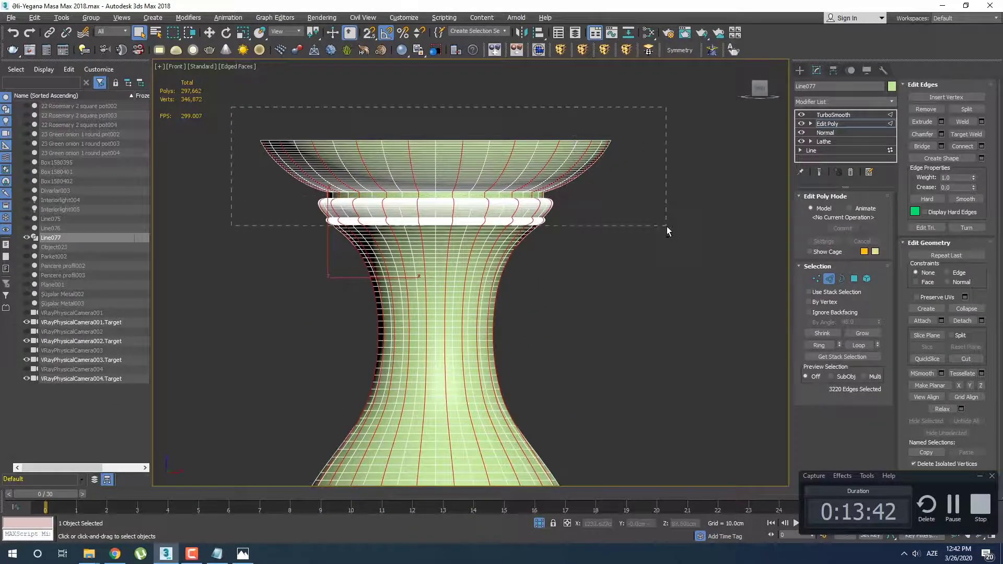
pyautogui.keyDown('alt'); pyautogui.moveTo(667, 227); pyautogui.dragTo(667, 227); pyautogui.keyUp('alt')
pyautogui.scroll(4, 475, 223)
pyautogui.scroll(-2, 503, 268)
pyautogui.moveTo(487, 286); pyautogui.dragTo(508, 261, button='middle')
# In perspective, scale the selected alternate neck and bulb edges to shape the flutes
pyautogui.press('p')
pyautogui.scroll(2, 492, 222)
pyautogui.scroll(2, 491, 225)
pyautogui.keyDown('alt'); pyautogui.moveTo(529, 333); pyautogui.dragTo(470, 200, button='middle'); pyautogui.keyUp('alt')
pyautogui.keyDown('alt'); pyautogui.moveTo(452, 282); pyautogui.dragTo(466, 374, button='middle'); pyautogui.keyUp('alt')
pyautogui.scroll(-3, 453, 225)
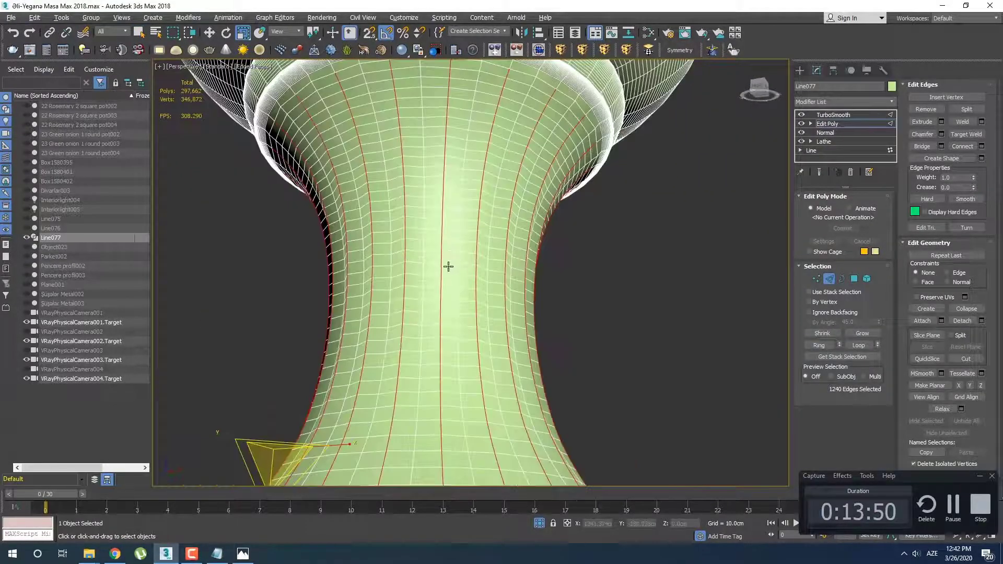
pyautogui.keyDown('alt'); pyautogui.moveTo(449, 267); pyautogui.dragTo(449, 472, button='middle'); pyautogui.keyUp('alt')
pyautogui.moveTo(448, 472); pyautogui.dragTo(444, 265, button='middle')
pyautogui.scroll(2, 494, 219)
pyautogui.scroll(2, 394, 168)
pyautogui.scroll(-3, 444, 265)
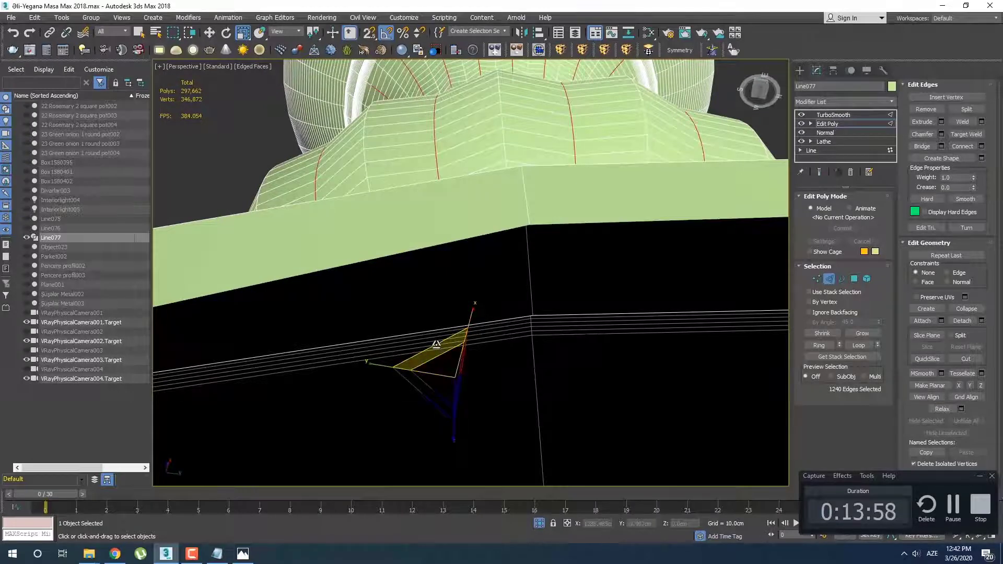
pyautogui.moveTo(436, 344); pyautogui.dragTo(437, 353)
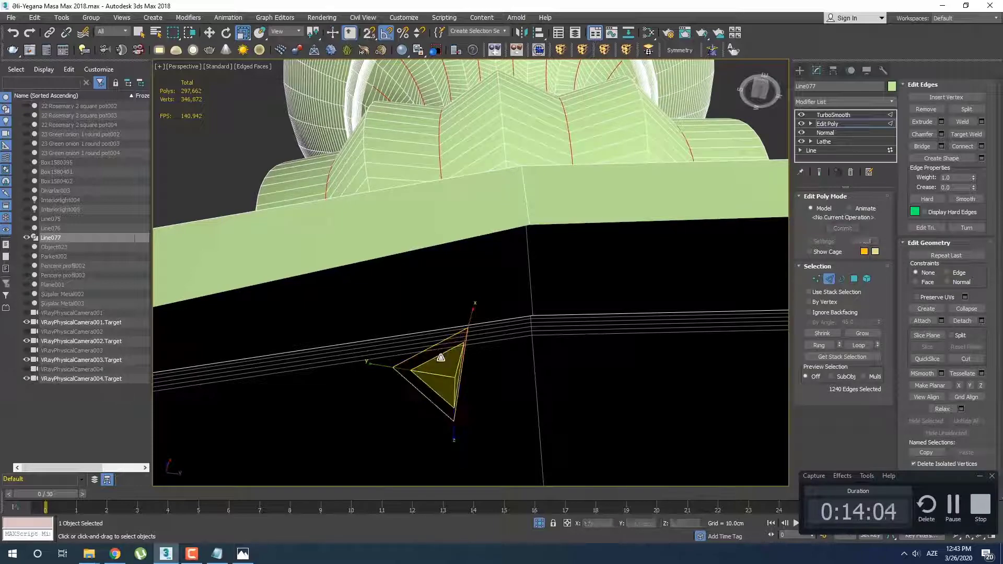
pyautogui.scroll(-5, 476, 238)
pyautogui.moveTo(475, 239)
pyautogui.keyDown('alt'); pyautogui.mouseDown(button='middle')
pyautogui.moveTo(485, 276)
pyautogui.moveTo(461, 315)
pyautogui.moveTo(431, 325)
pyautogui.moveTo(417, 298)
pyautogui.moveTo(451, 237)
pyautogui.moveTo(404, 248)
pyautogui.moveTo(488, 105)
pyautogui.moveTo(493, 250)
pyautogui.moveTo(491, 237)
pyautogui.moveTo(481, 281)
pyautogui.moveTo(452, 220)
pyautogui.moveTo(468, 267)
pyautogui.moveTo(460, 246)
pyautogui.mouseUp(button='middle'); pyautogui.keyUp('alt')
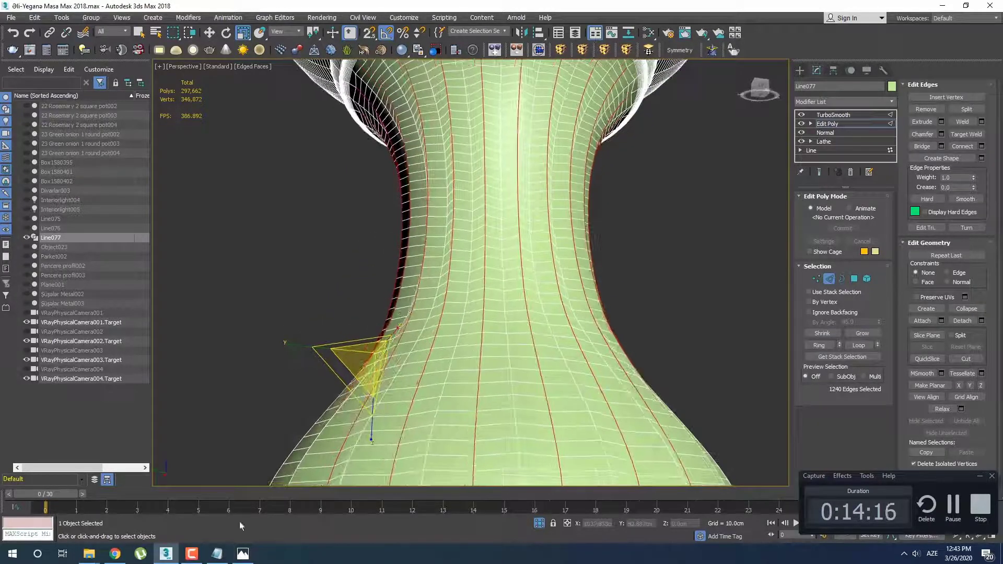
# Compare with the reference photo and move the selected neck and bulb edges slightly upward along Z
pyautogui.click(248, 559)
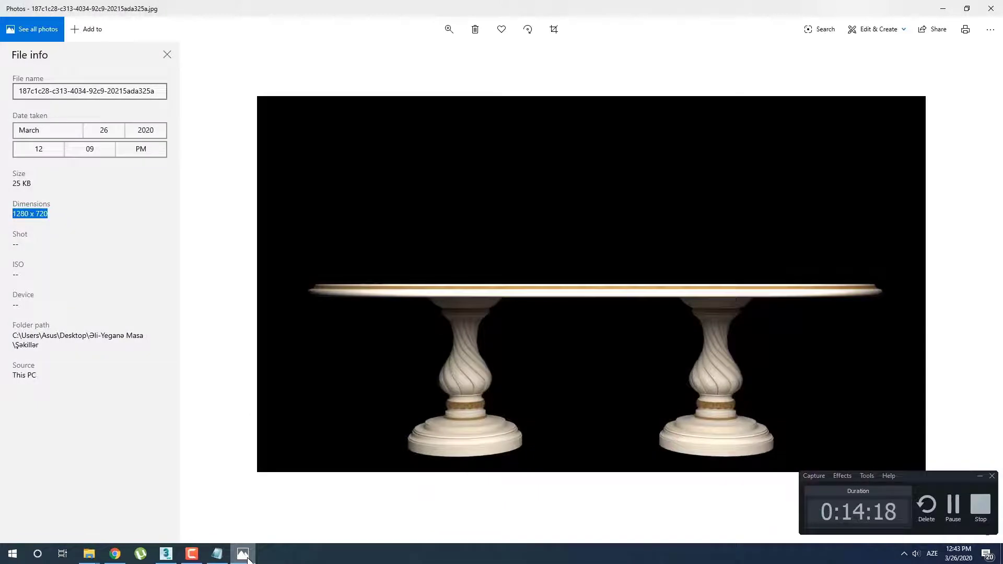
pyautogui.click(249, 559)
pyautogui.keyDown('alt'); pyautogui.moveTo(481, 287); pyautogui.dragTo(657, 226, button='middle'); pyautogui.keyUp('alt')
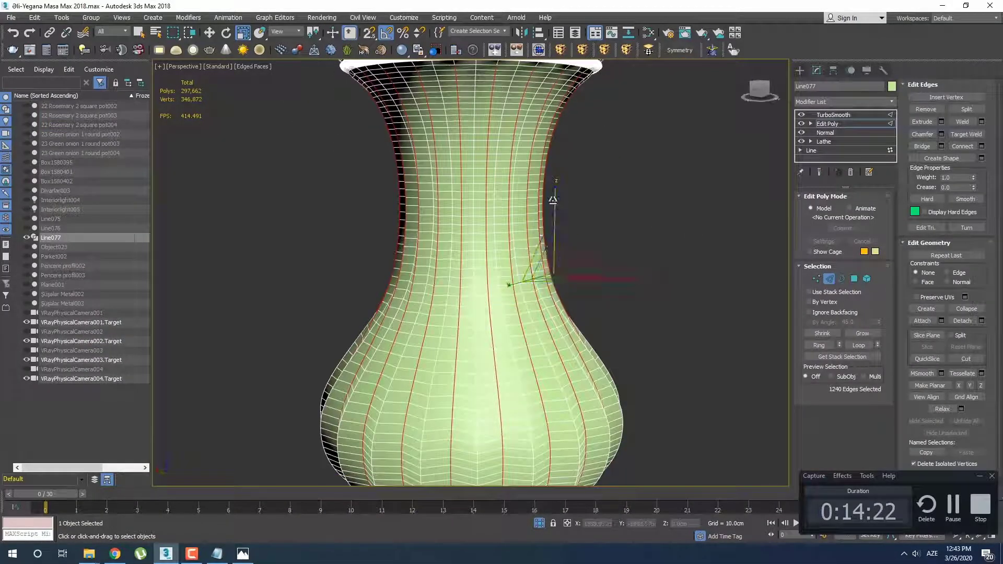
pyautogui.press('w')
pyautogui.moveTo(556, 212); pyautogui.dragTo(555, 204)
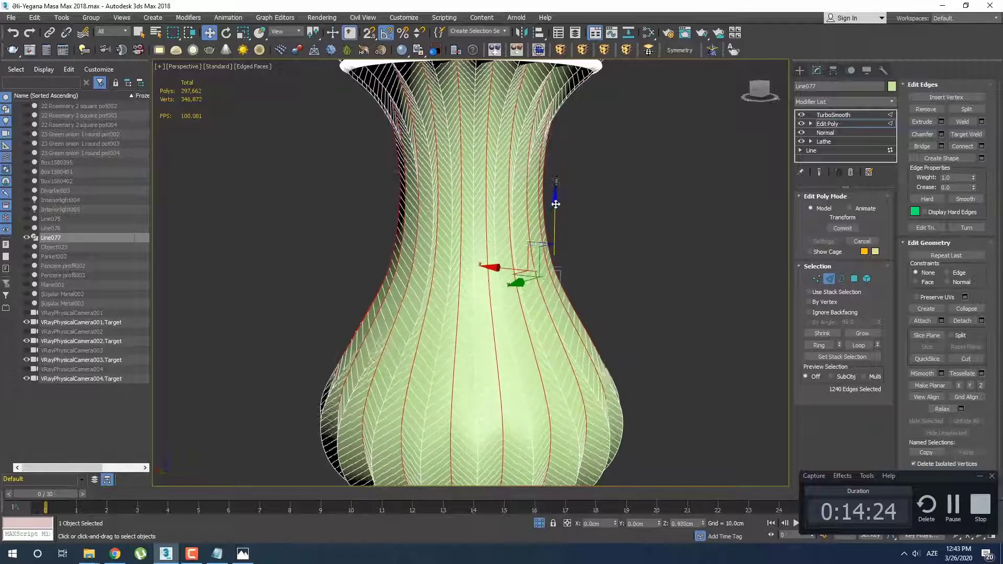
pyautogui.keyDown('alt'); pyautogui.moveTo(555, 204); pyautogui.dragTo(609, 230, button='middle'); pyautogui.keyUp('alt')
# Chamfer the selected neck and bulb edges by 0.07 cm with 1 segment, checking the groove width against the reference photo
pyautogui.keyDown('alt'); pyautogui.moveTo(775, 152); pyautogui.dragTo(459, 254, button='middle'); pyautogui.keyUp('alt')
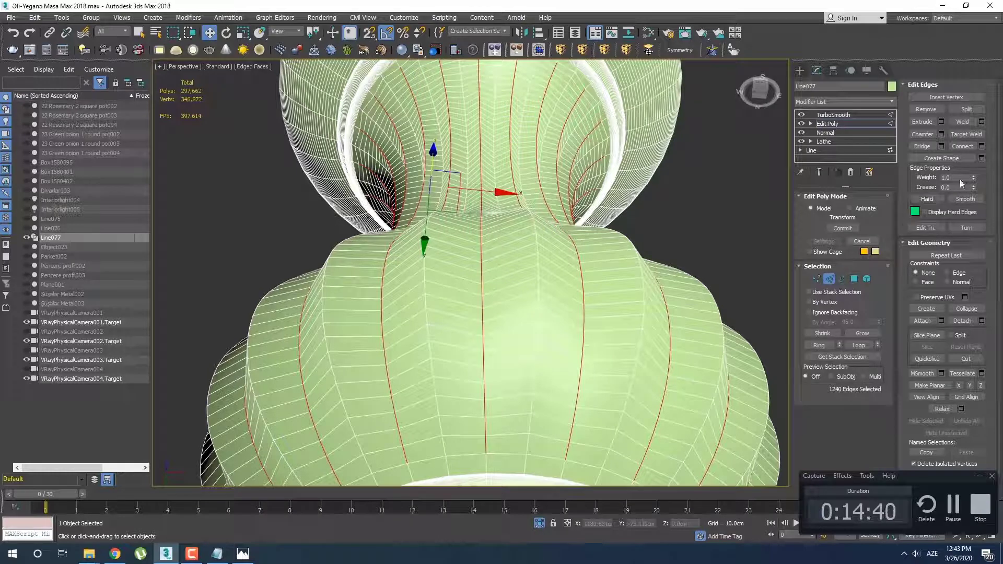
pyautogui.click(941, 135)
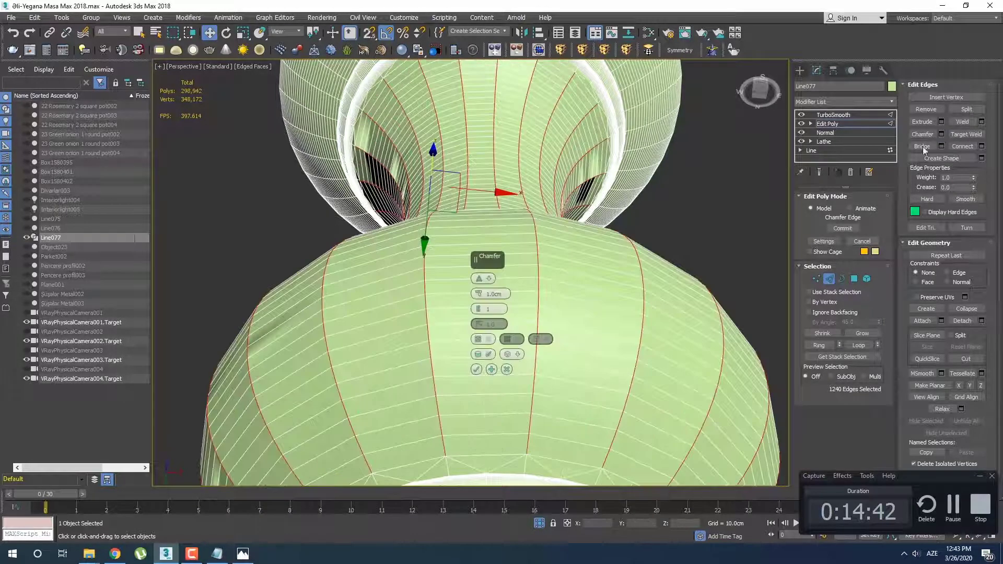
pyautogui.rightClick(479, 293)
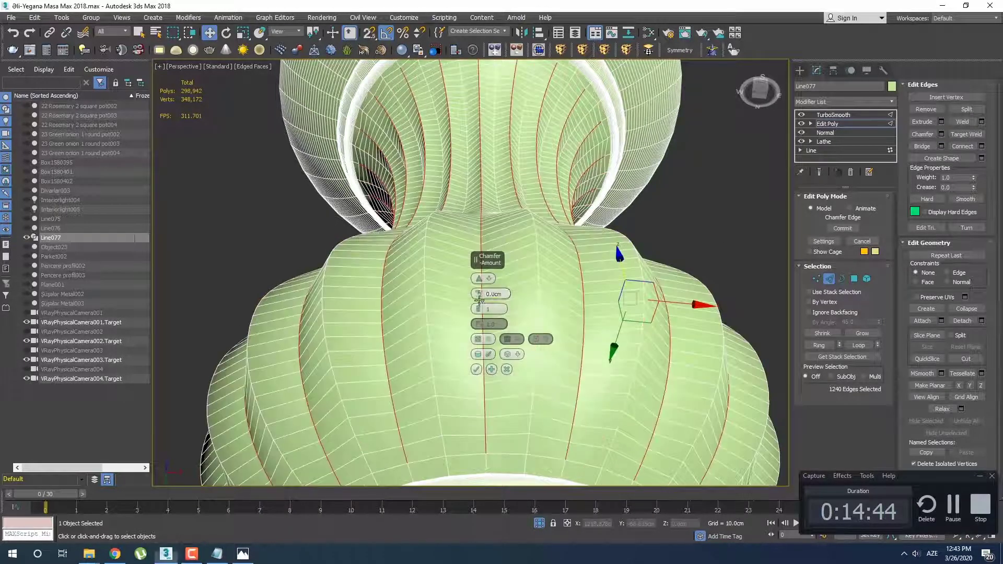
pyautogui.moveTo(478, 294); pyautogui.dragTo(478, 290)
pyautogui.click(249, 560)
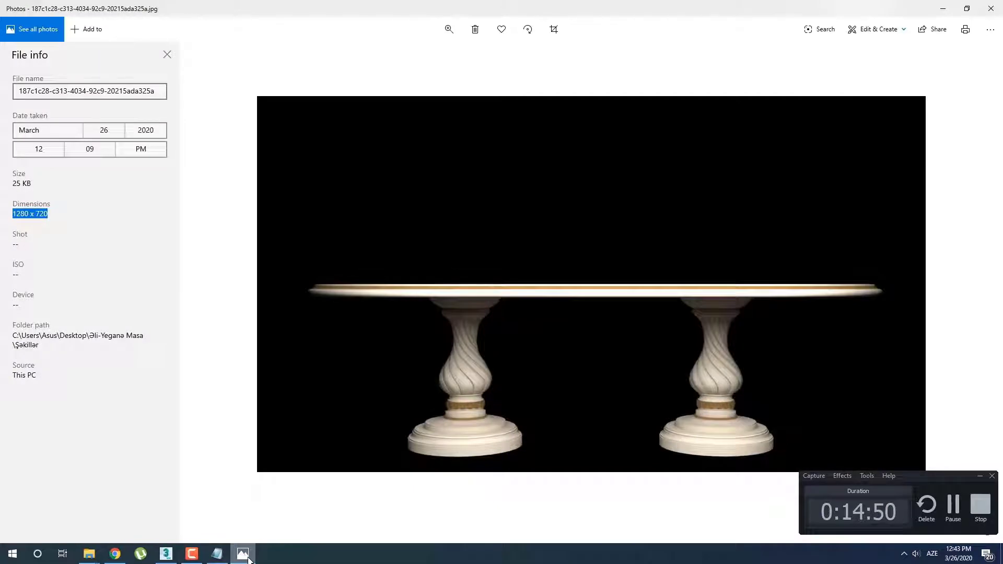
pyautogui.click(248, 559)
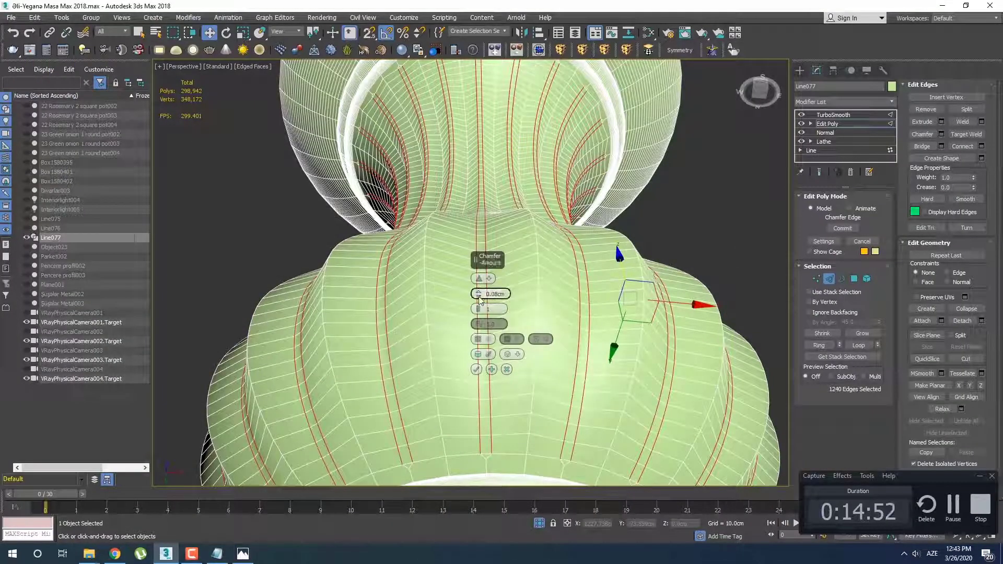
pyautogui.click(479, 296)
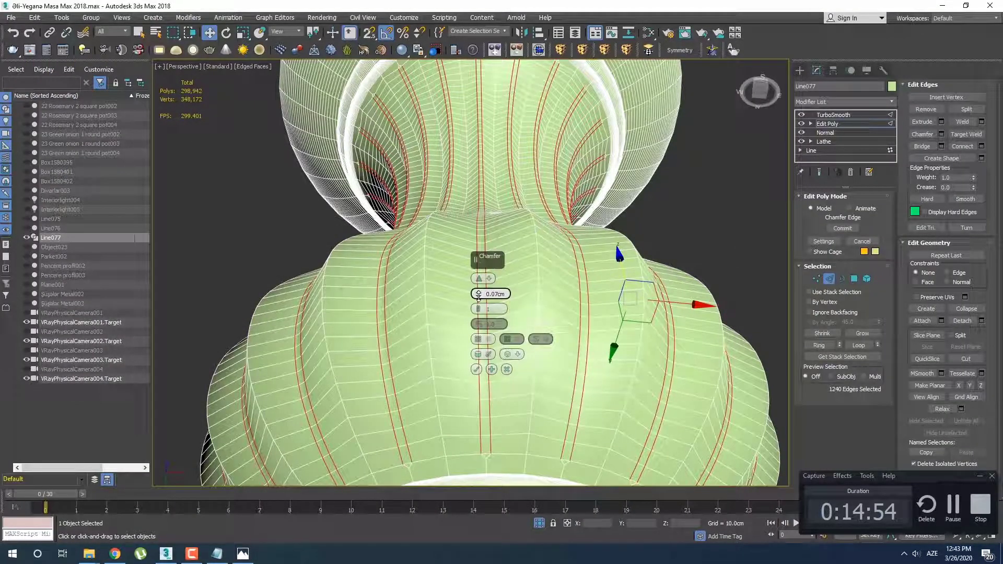
pyautogui.click(476, 370)
pyautogui.scroll(-4, 462, 366)
pyautogui.moveTo(461, 339); pyautogui.dragTo(462, 285, button='middle')
pyautogui.scroll(6, 462, 285)
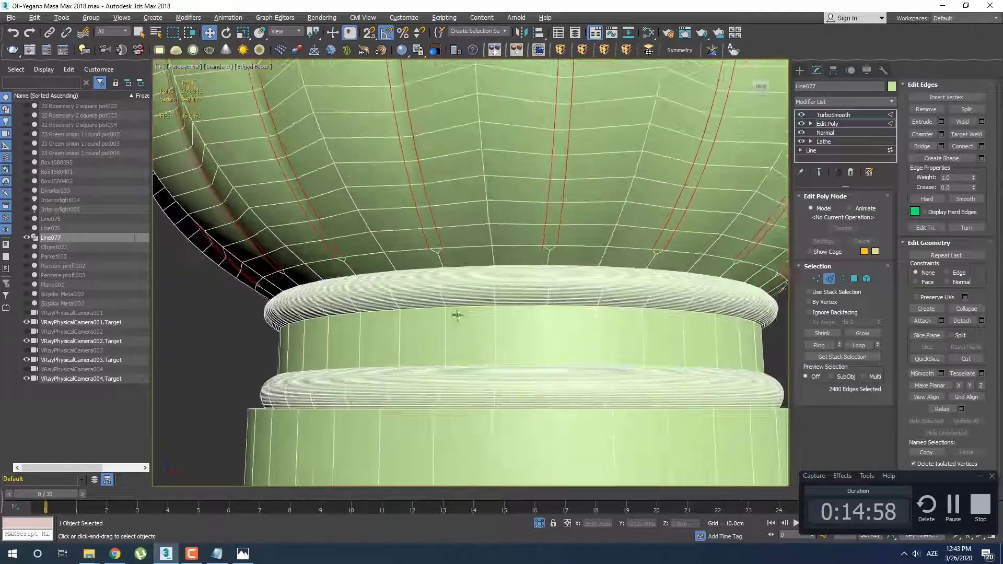